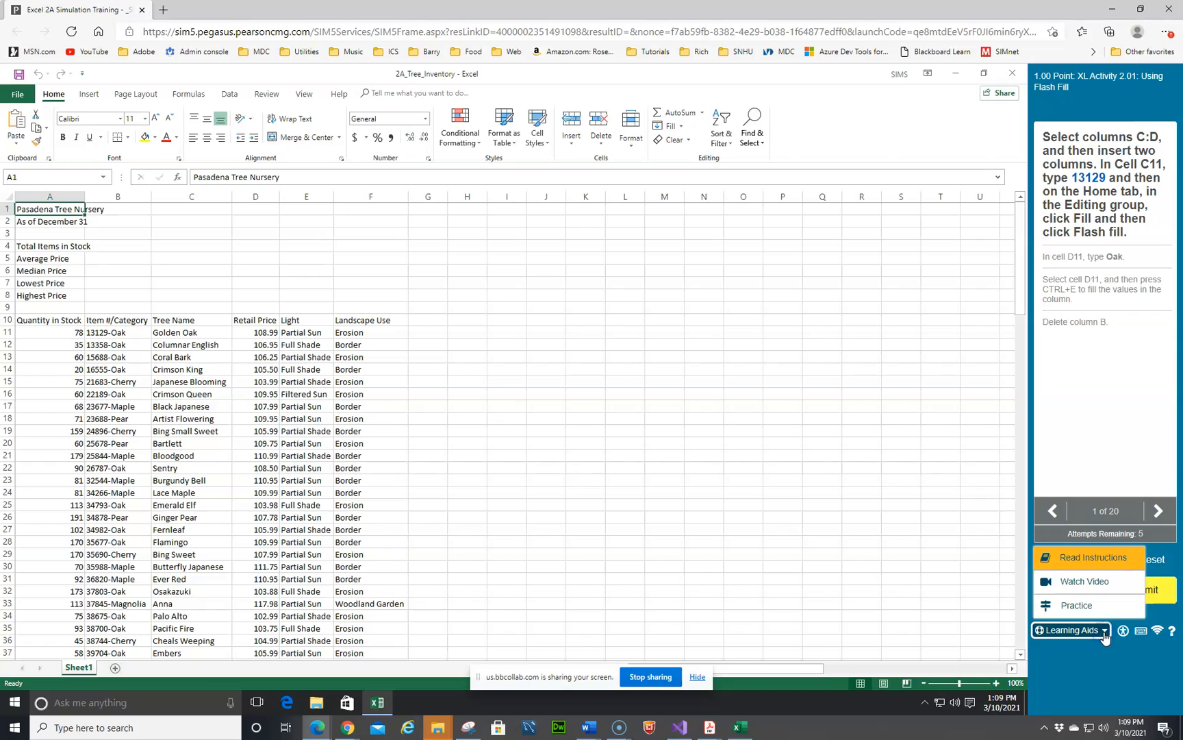
# Step: Open the textbook reading for the Using Flash Fill activity and read through its steps
pyautogui.click(1104, 558)
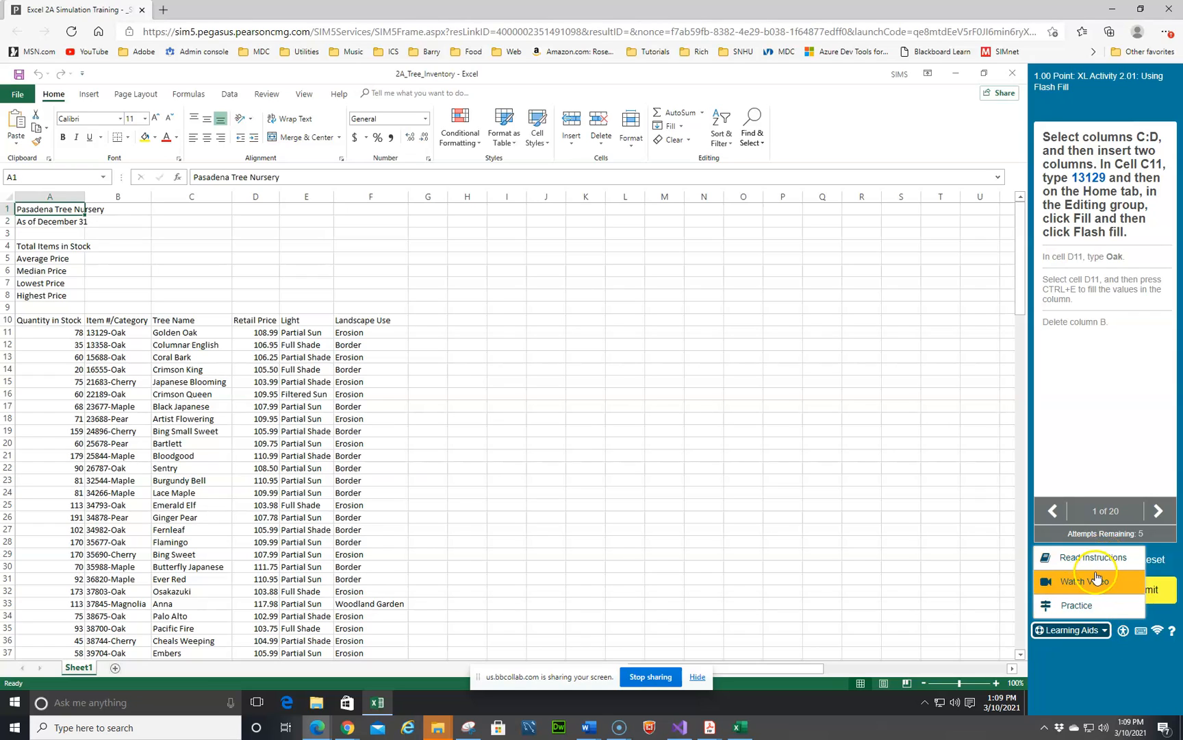
pyautogui.click(1077, 607)
pyautogui.click(1073, 559)
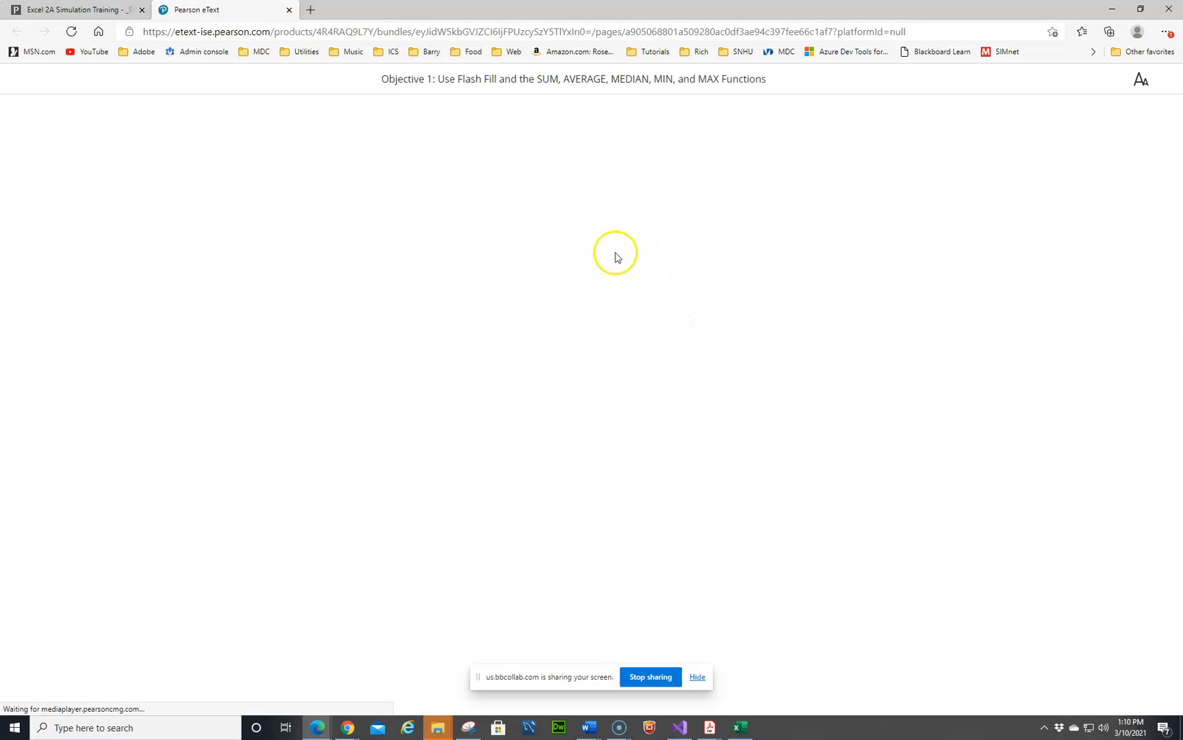
pyautogui.scroll(-5, 521, 309)
pyautogui.scroll(-10, 520, 308)
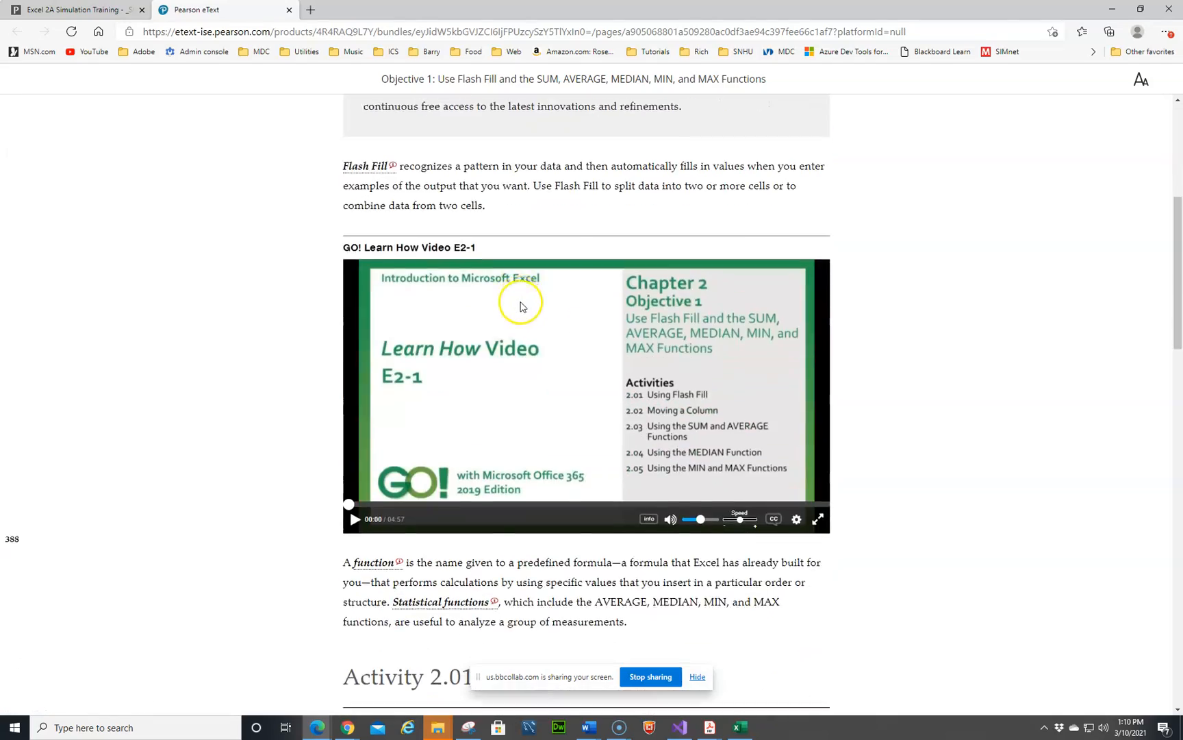
pyautogui.scroll(-7, 523, 305)
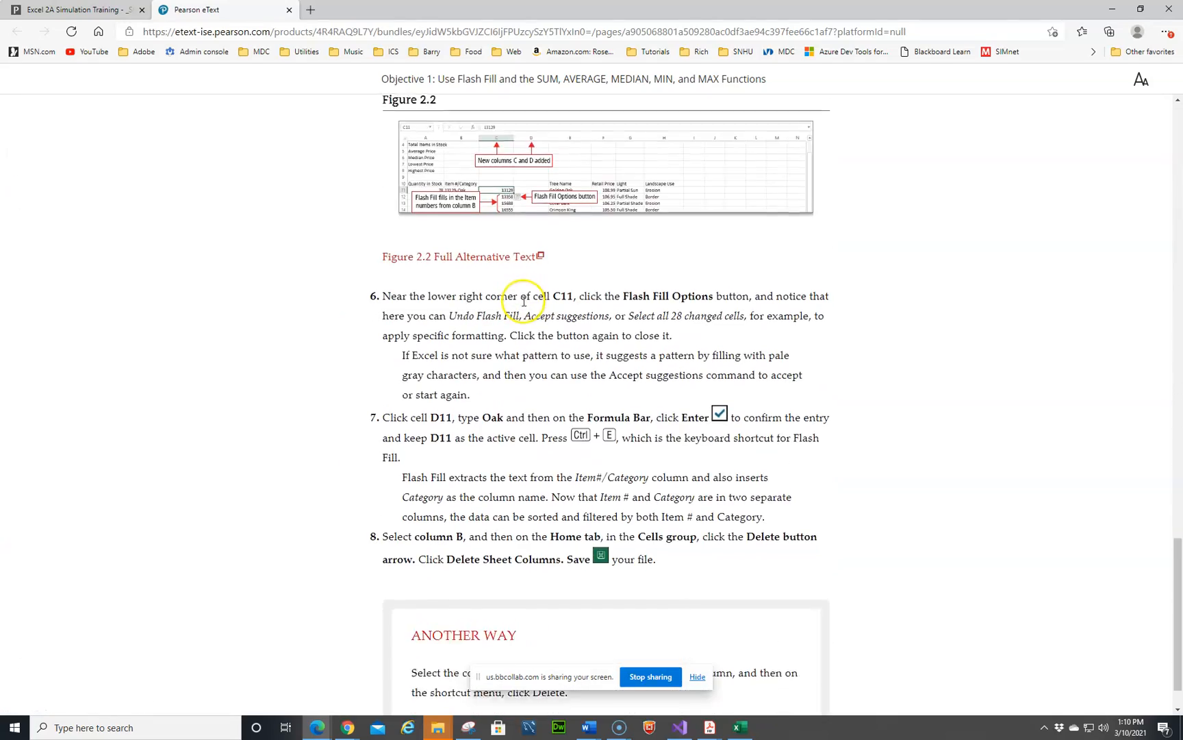
pyautogui.scroll(4, 514, 310)
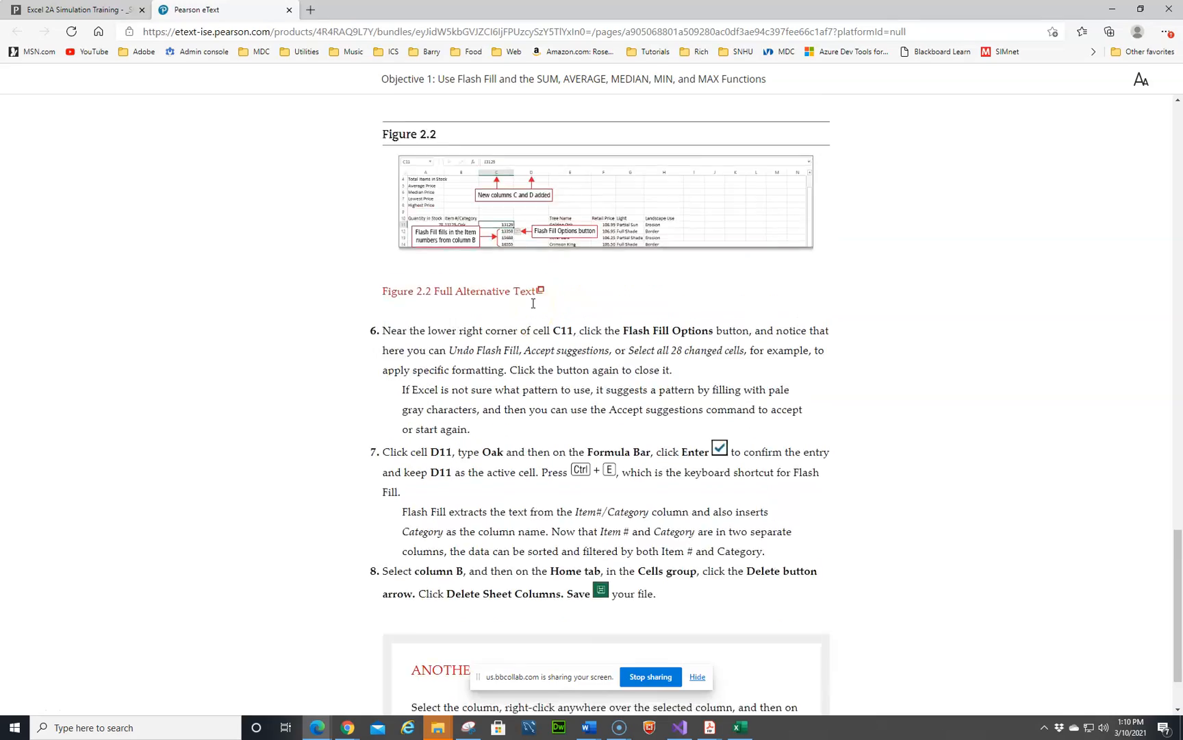
pyautogui.scroll(15, 491, 318)
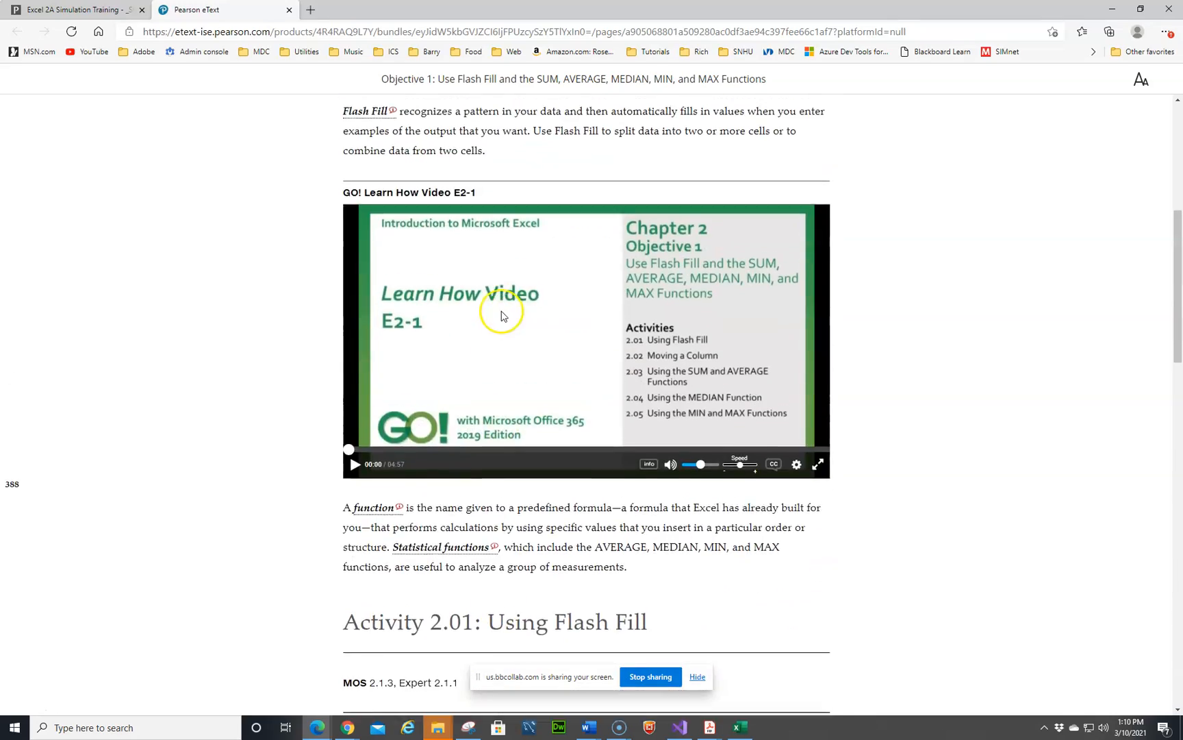
pyautogui.scroll(-20, 503, 315)
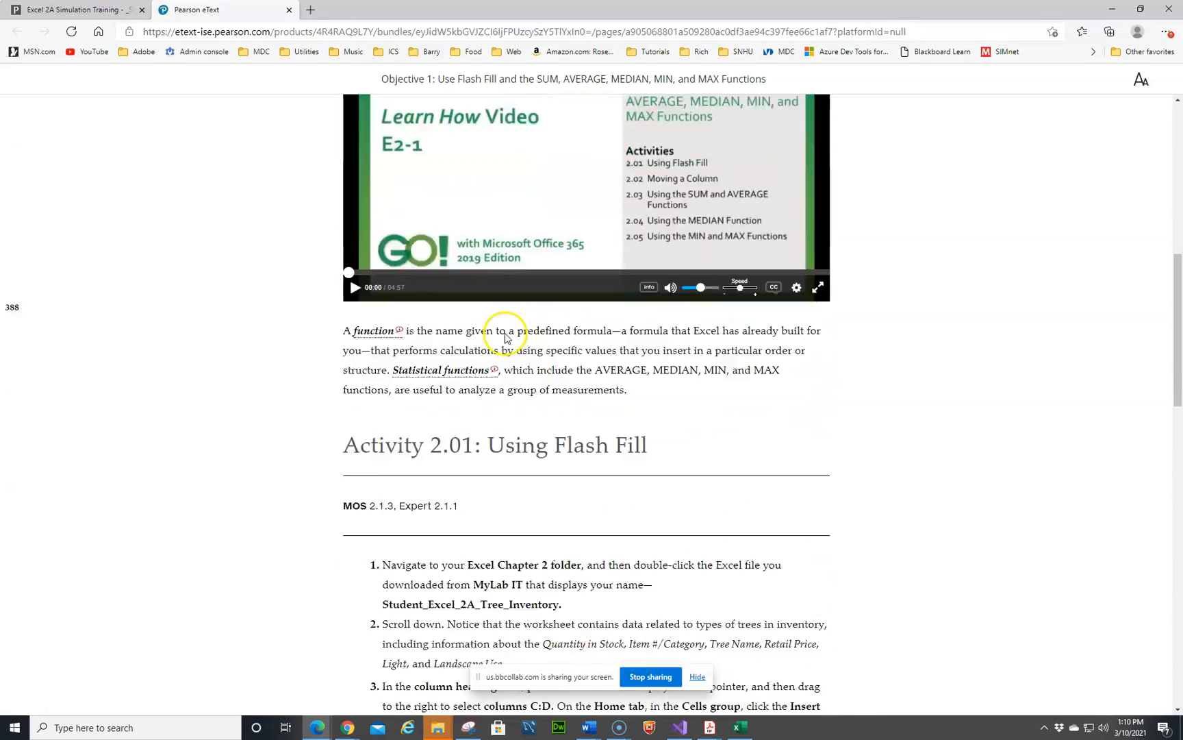
pyautogui.scroll(-8, 509, 337)
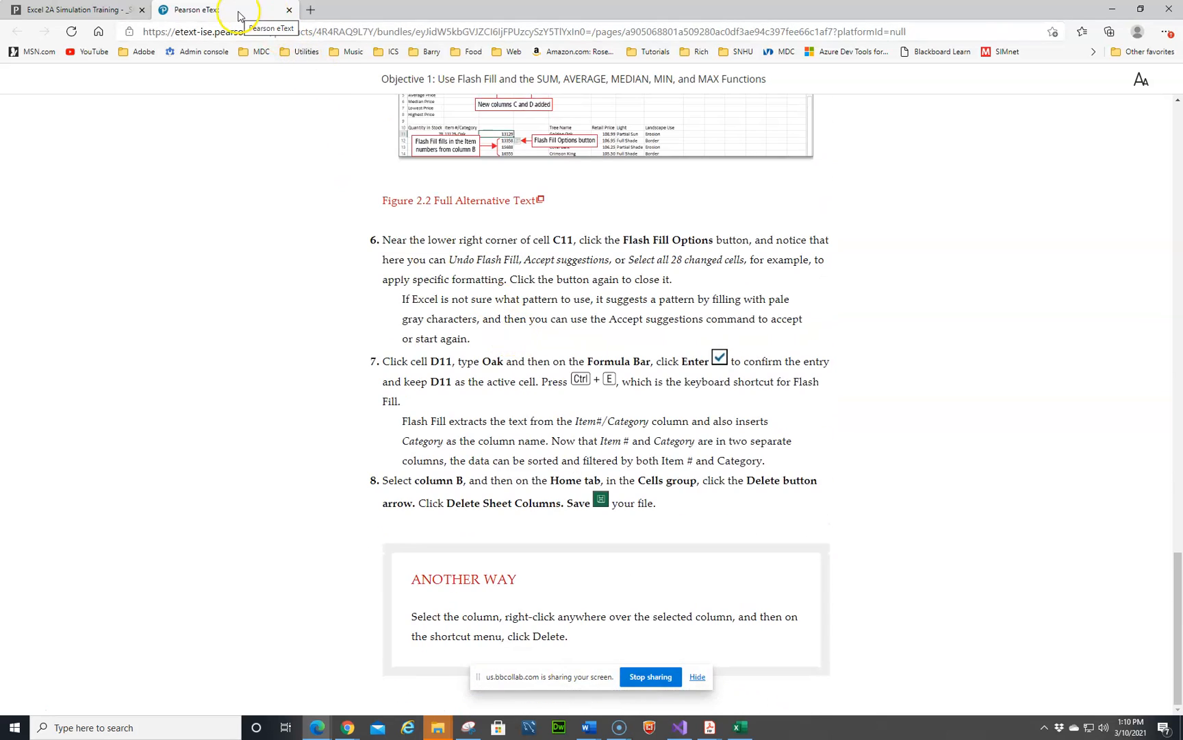
# Step: Return to the simulation and insert two blank columns at columns C:D
pyautogui.click(76, 11)
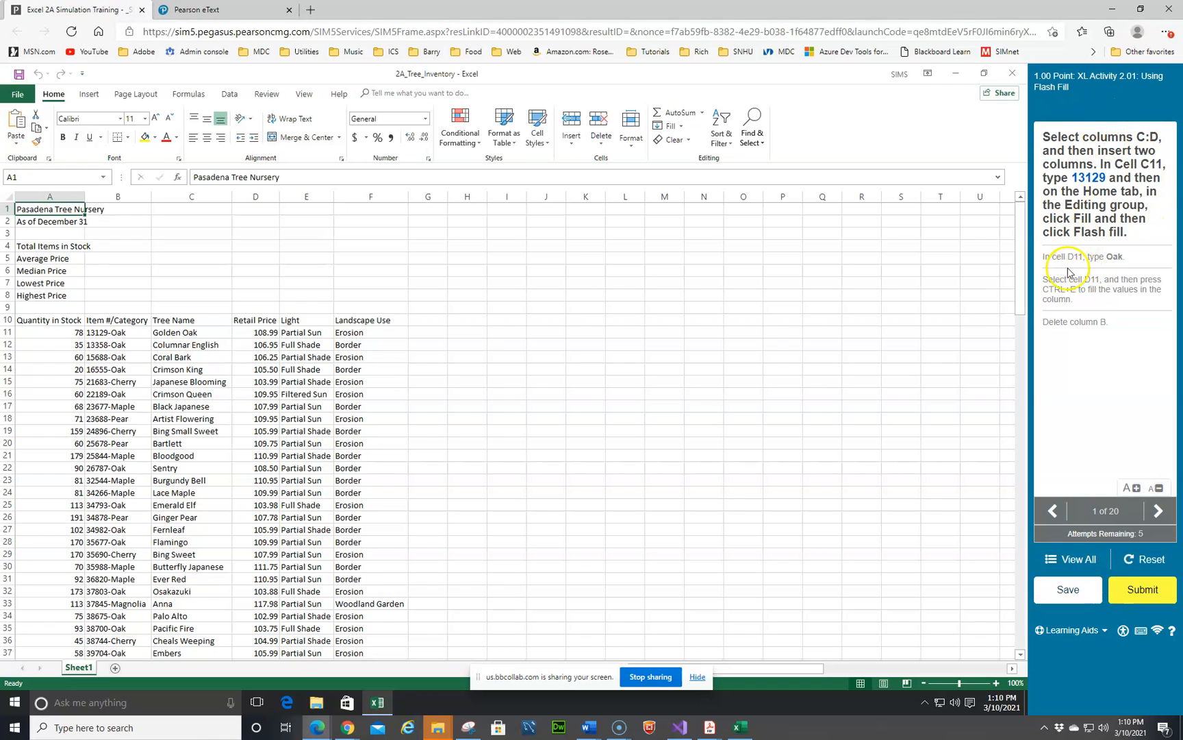
pyautogui.click(189, 197)
pyautogui.moveTo(193, 196); pyautogui.dragTo(246, 200)
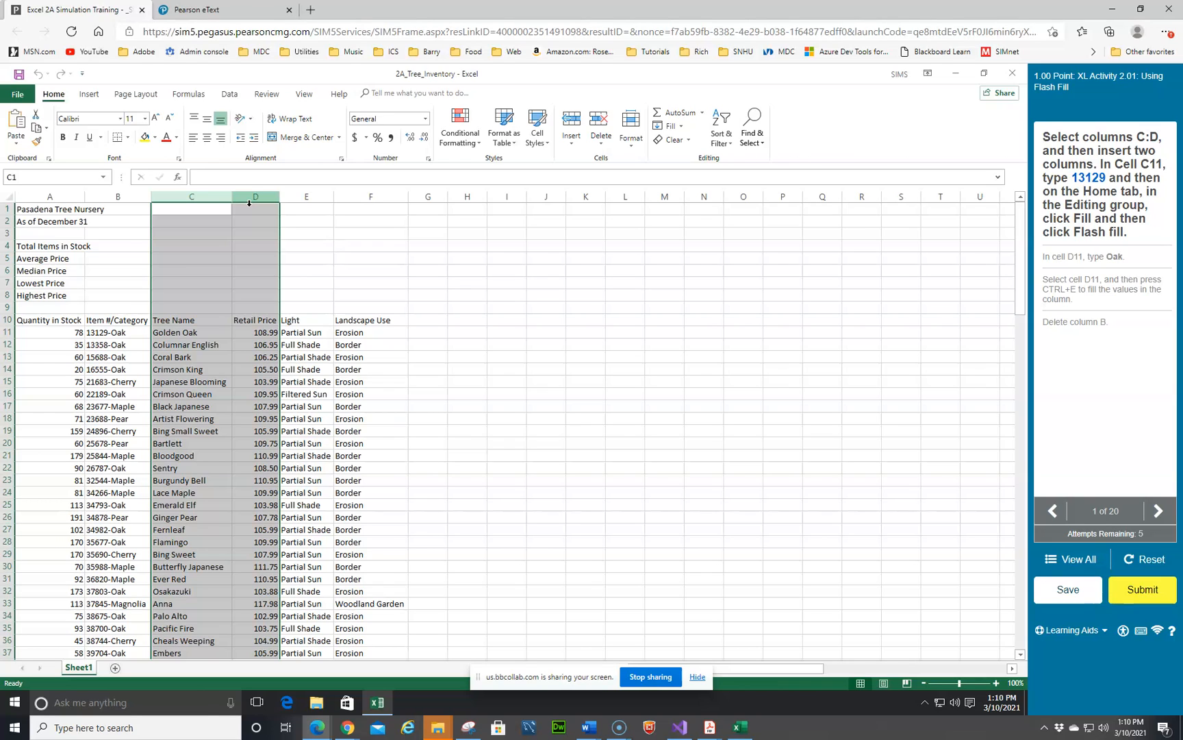
pyautogui.click(50, 174)
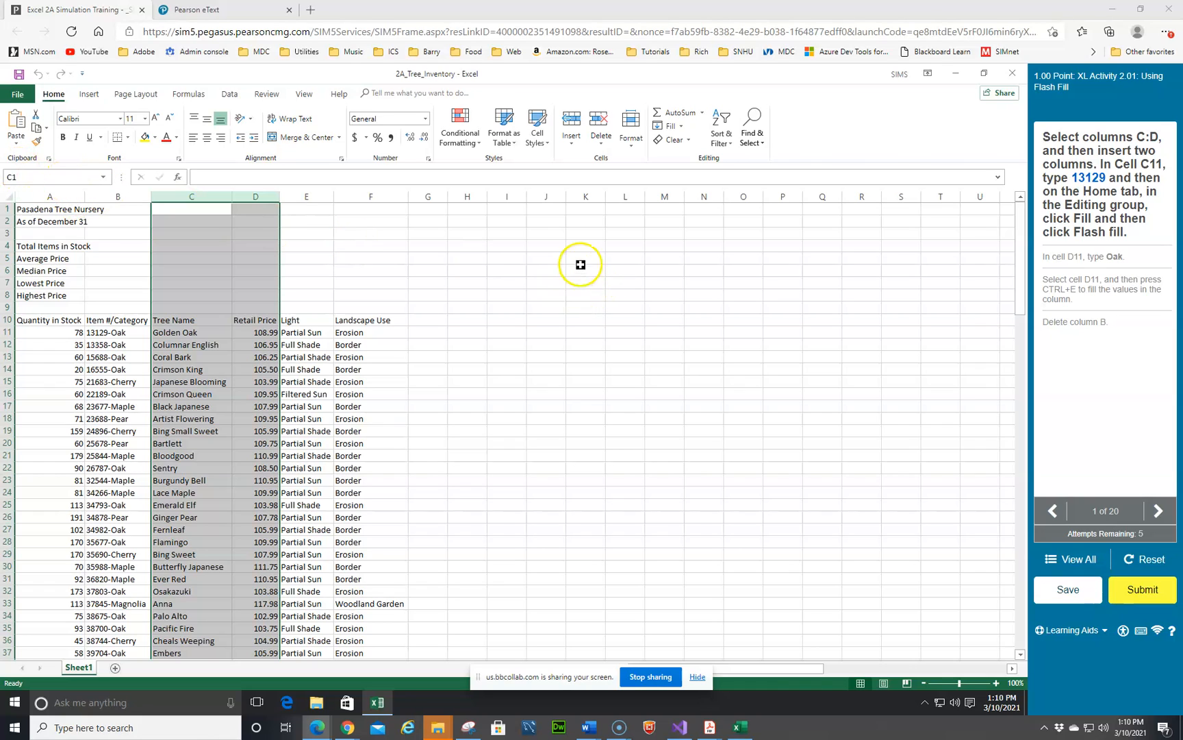
pyautogui.rightClick(218, 198)
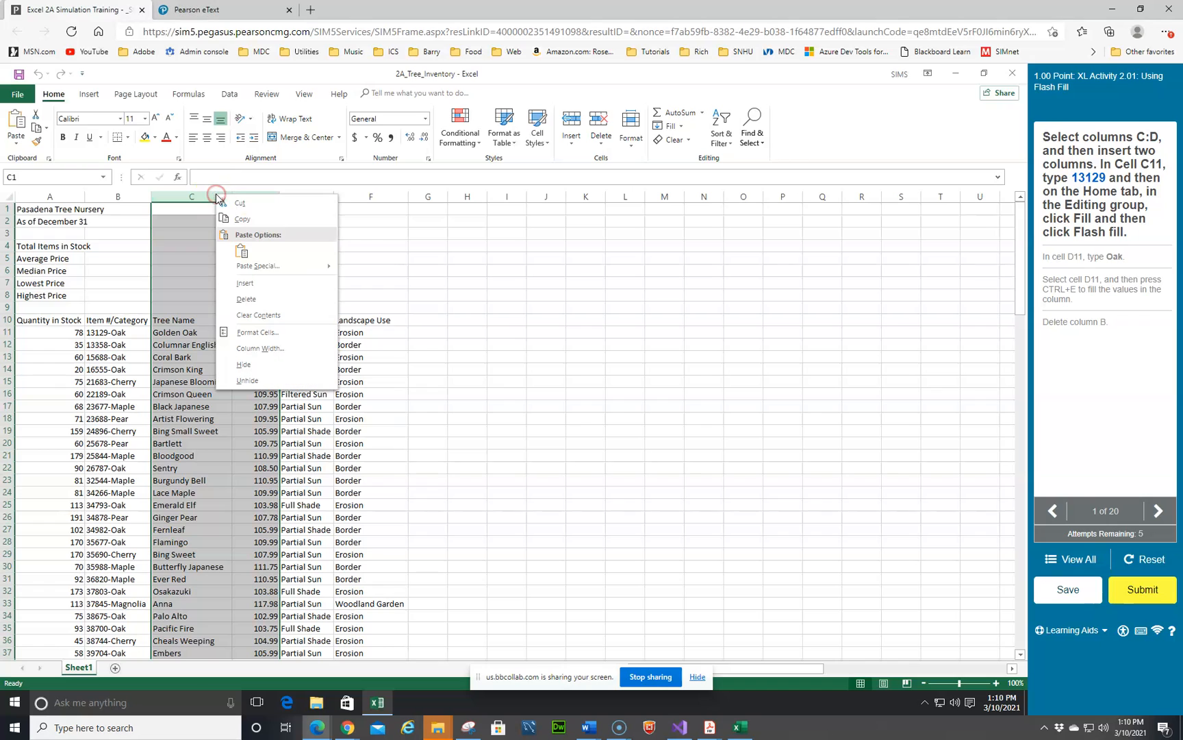
pyautogui.click(243, 282)
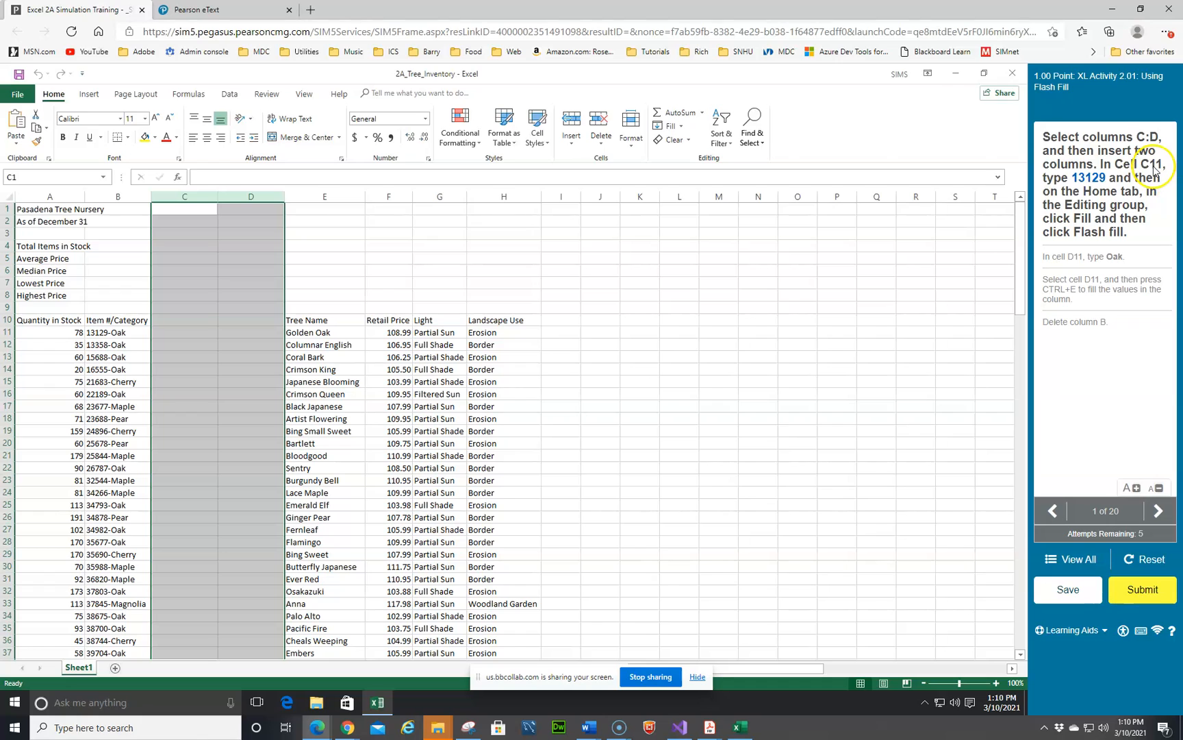
# Step: Enter 13129 in cell C11 and Flash Fill the item numbers down column C
pyautogui.click(172, 331)
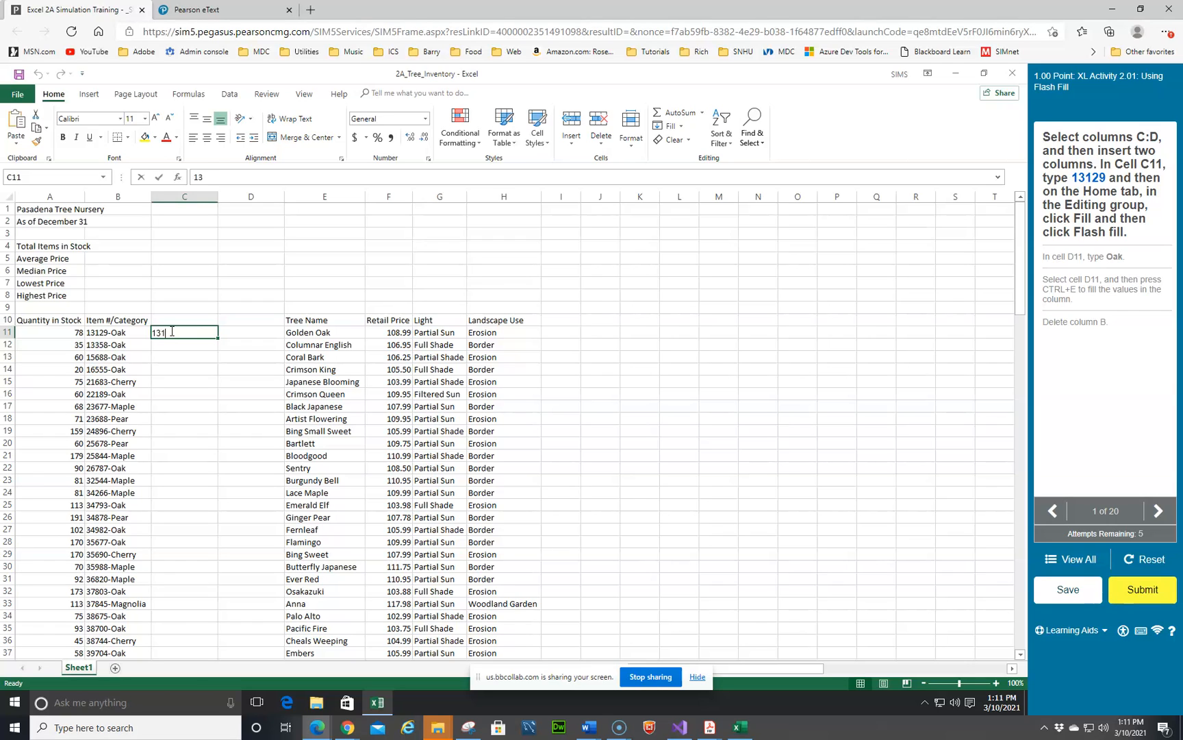
pyautogui.write('13129')
pyautogui.press('Return')
pyautogui.press('Up')
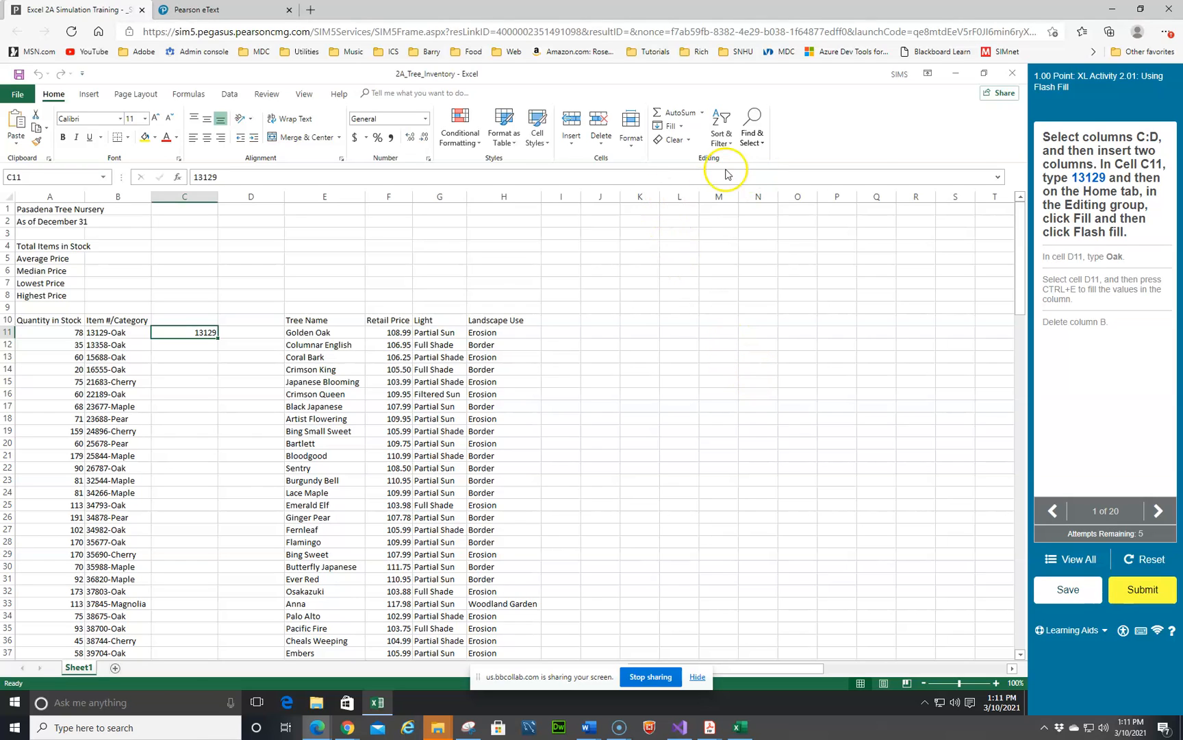
pyautogui.click(682, 128)
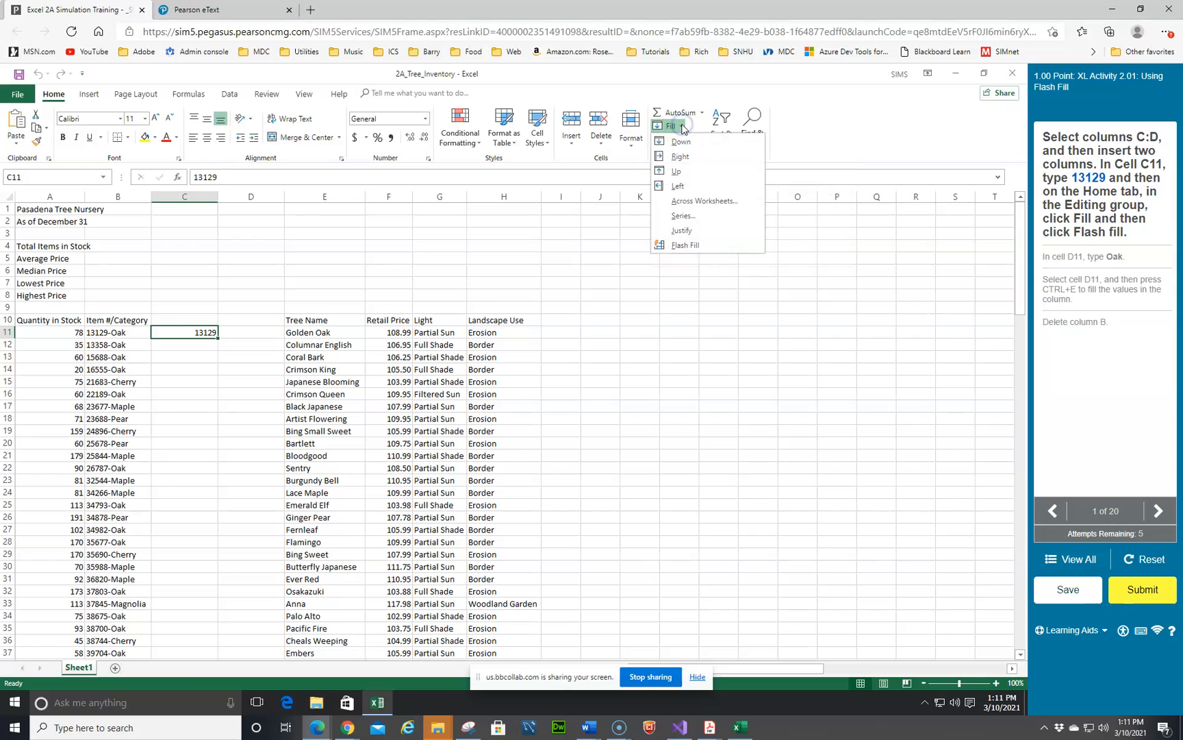
pyautogui.click(686, 246)
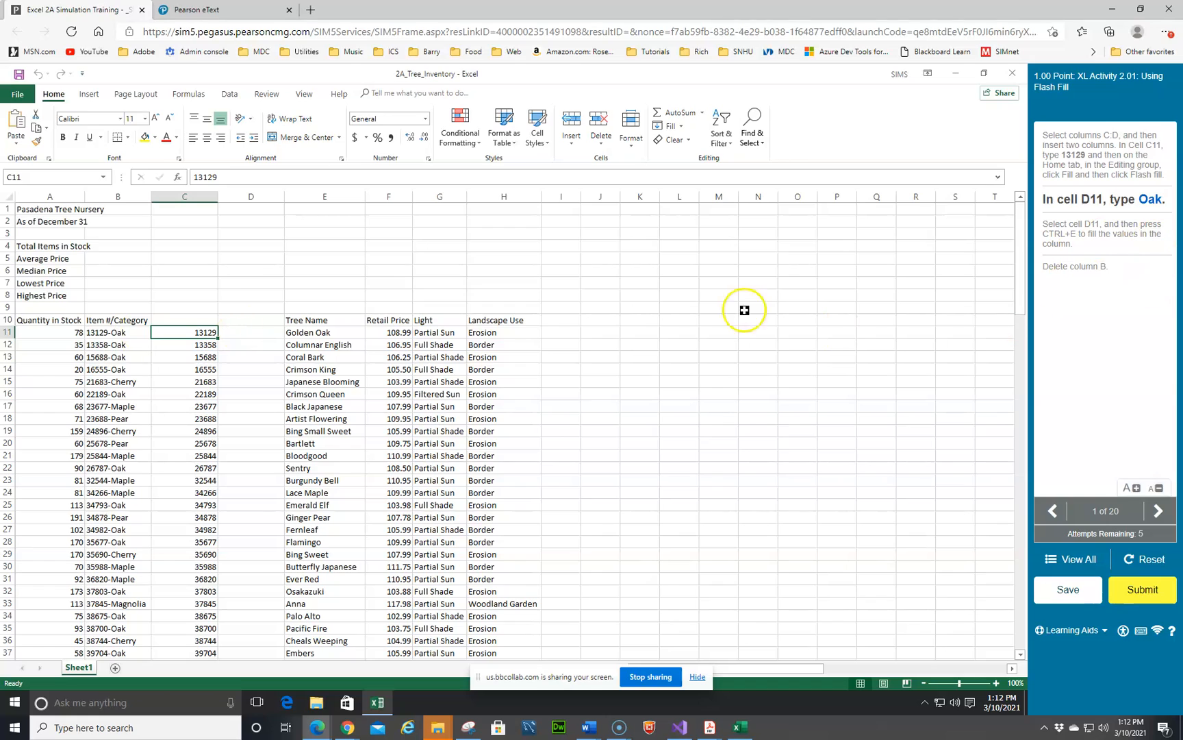
# Step: Enter Oak in cell D11 and Flash Fill the categories down column D
pyautogui.click(243, 334)
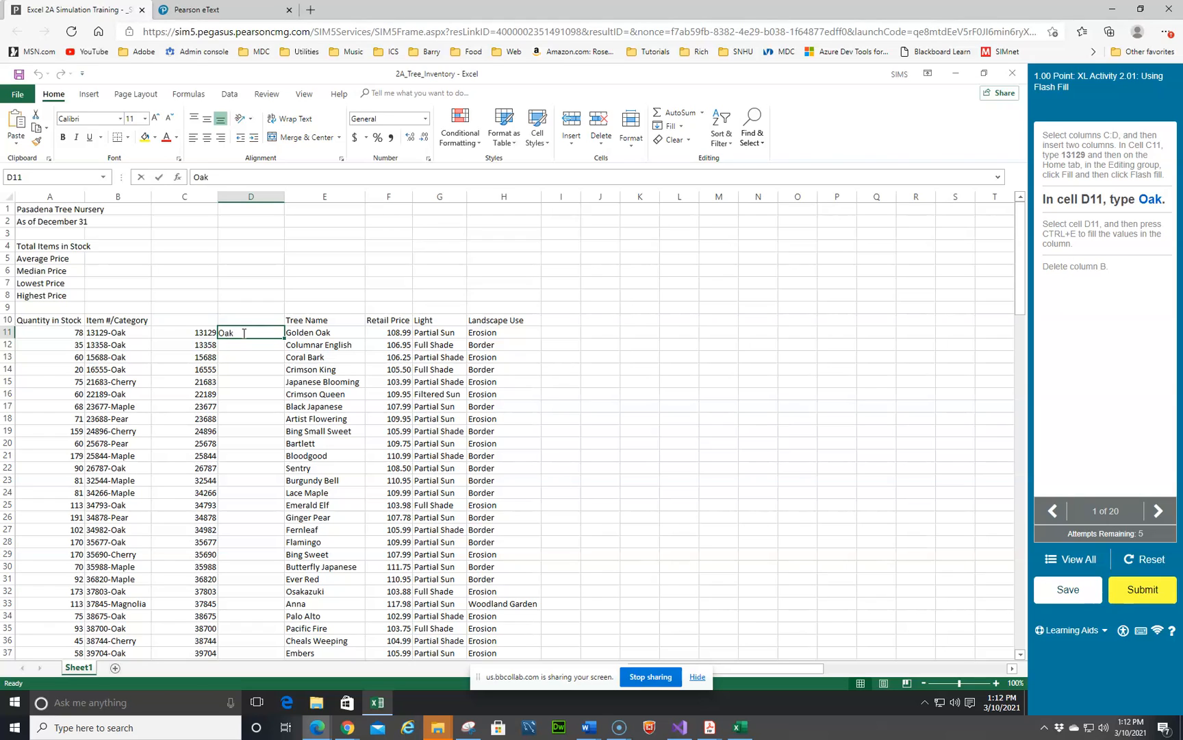
pyautogui.press('Return')
pyautogui.click(249, 334)
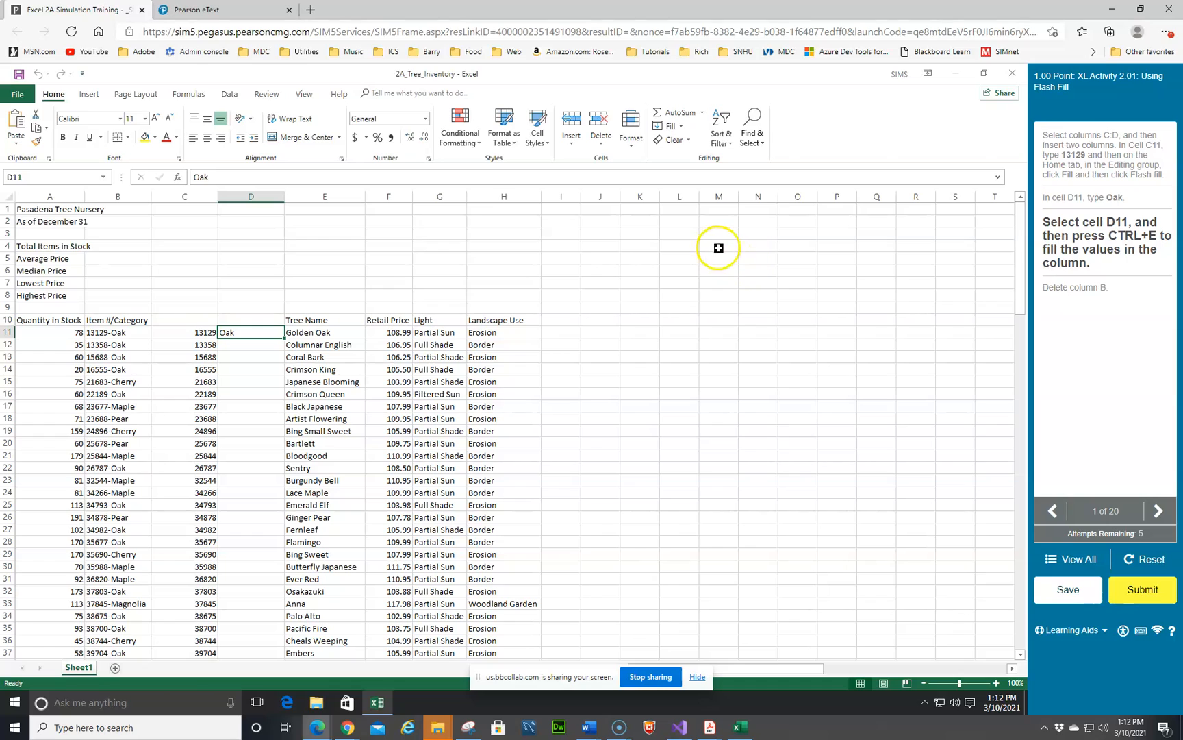
pyautogui.click(671, 126)
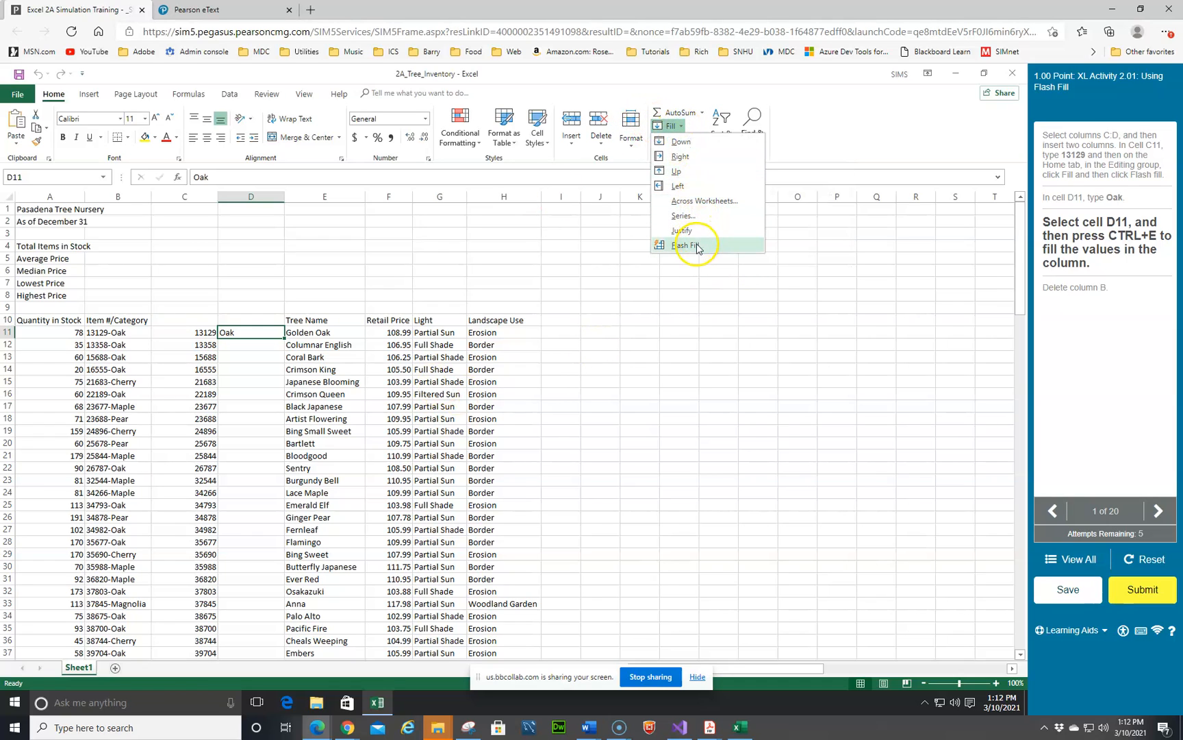
pyautogui.click(697, 247)
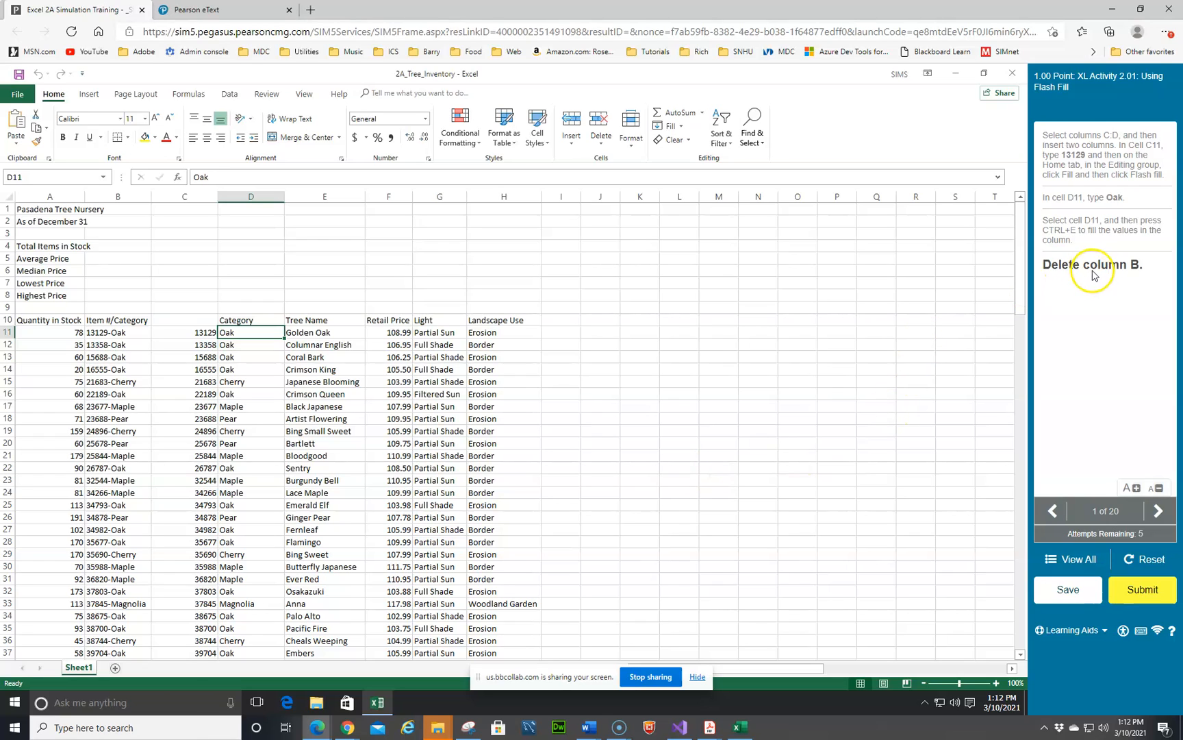
# Step: Delete column B with the combined item numbers and categories
pyautogui.click(124, 197)
pyautogui.rightClick(123, 197)
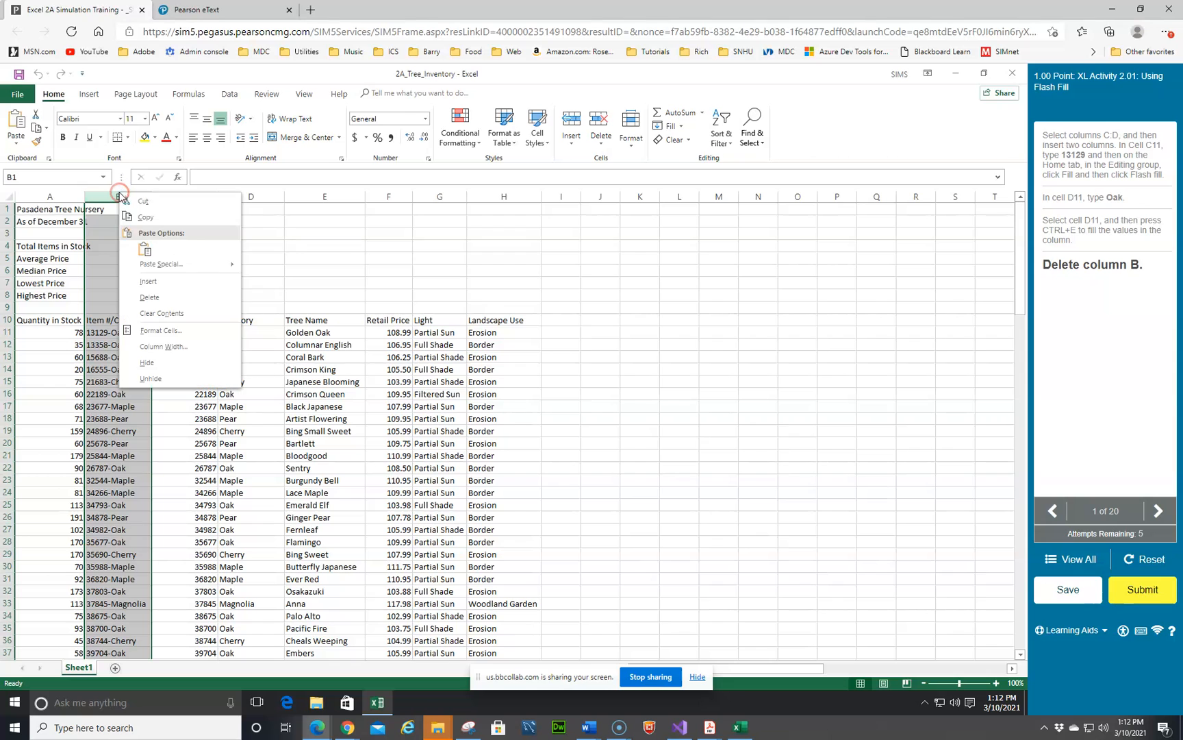
pyautogui.click(150, 298)
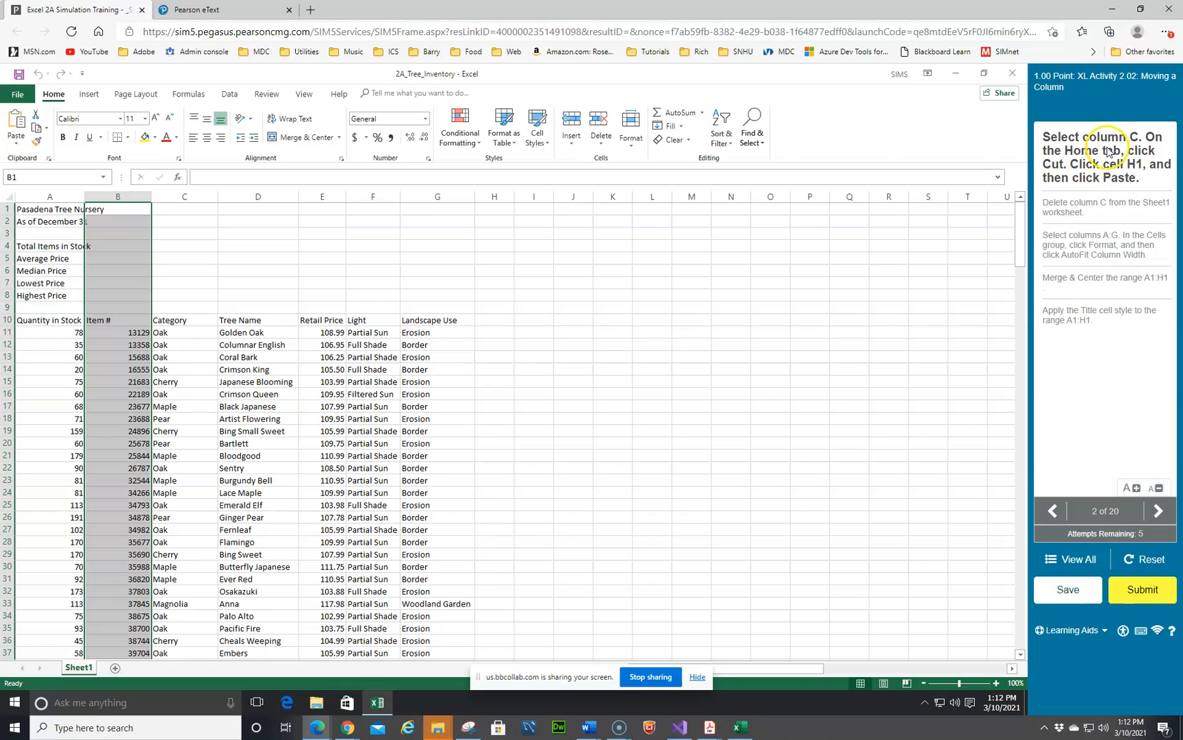
# Step: Cut the Category column C and paste it starting at cell H1
pyautogui.click(175, 198)
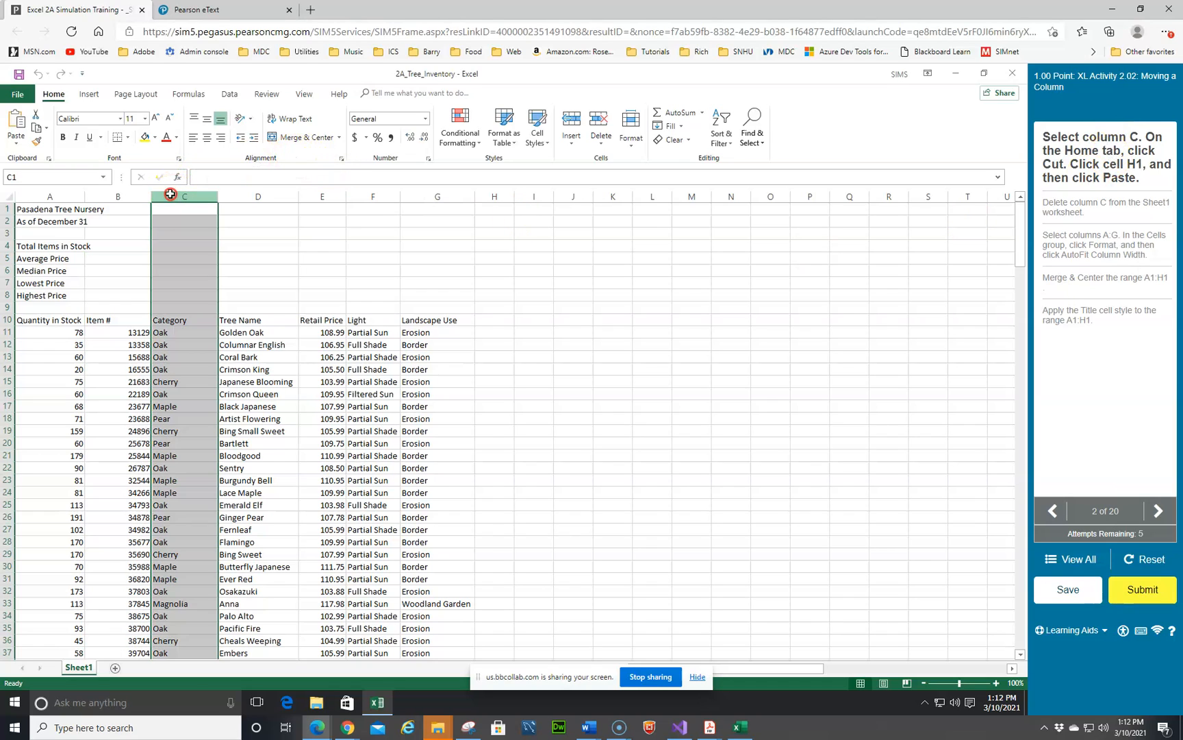
pyautogui.rightClick(172, 198)
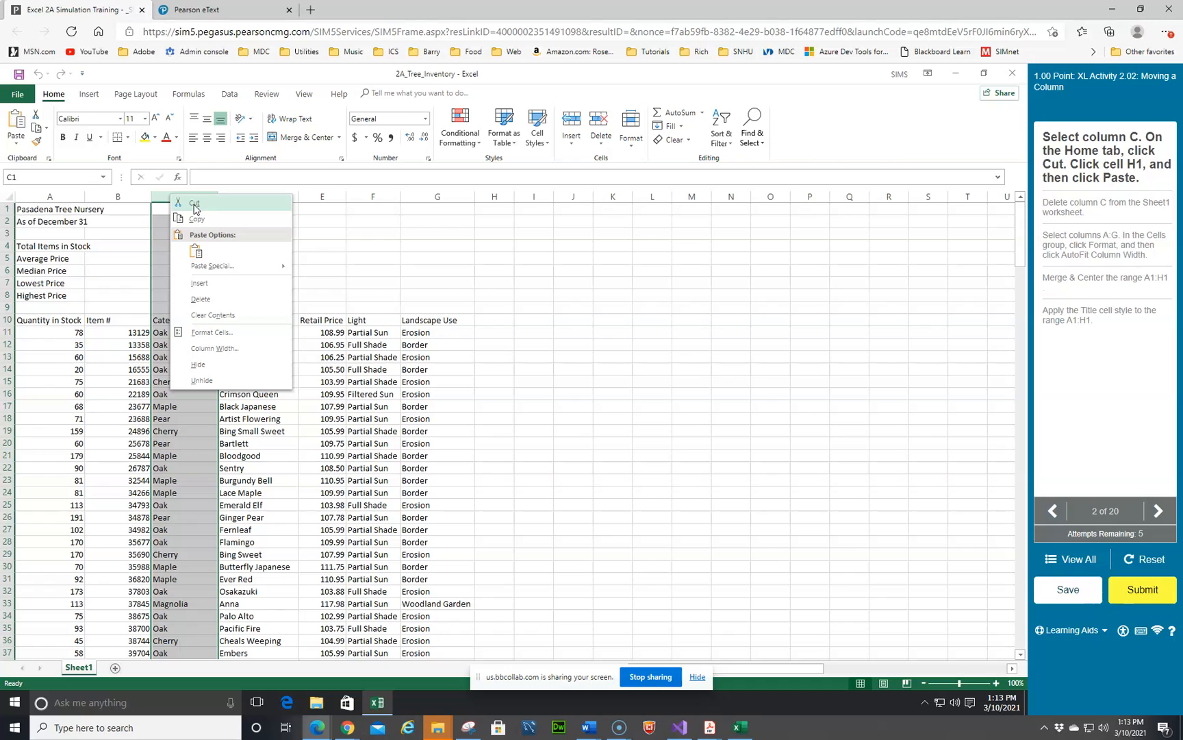
pyautogui.click(195, 205)
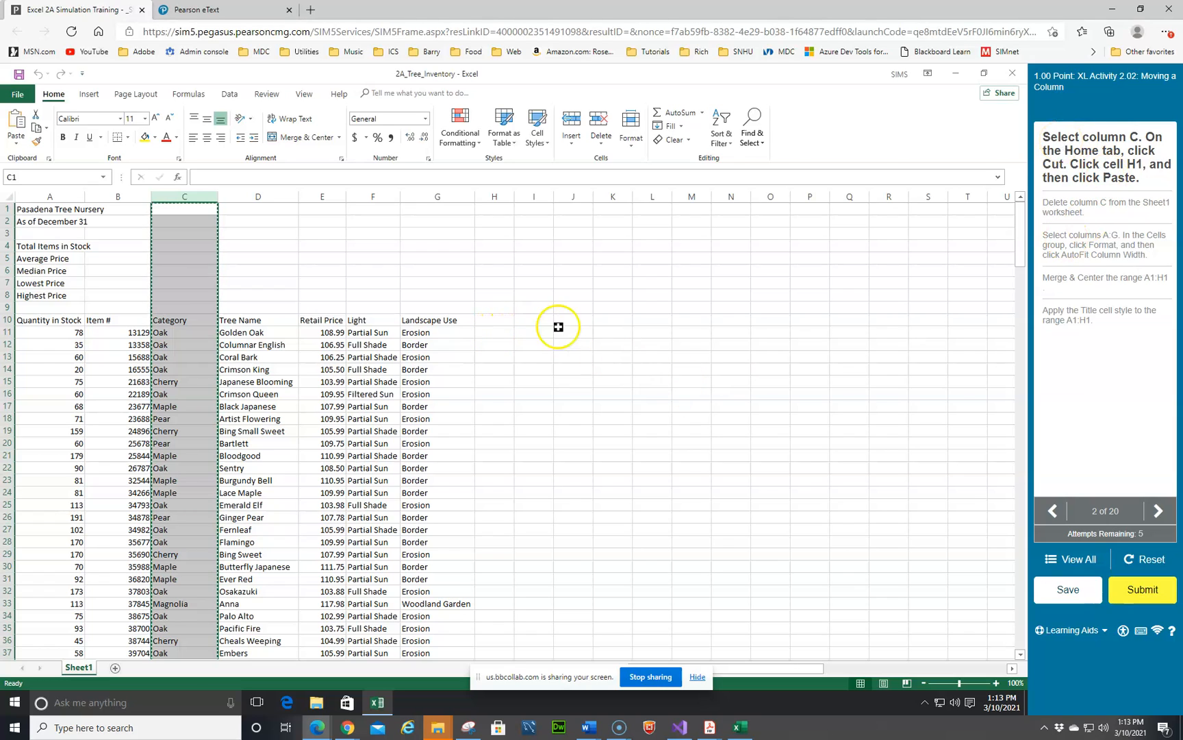
pyautogui.click(496, 207)
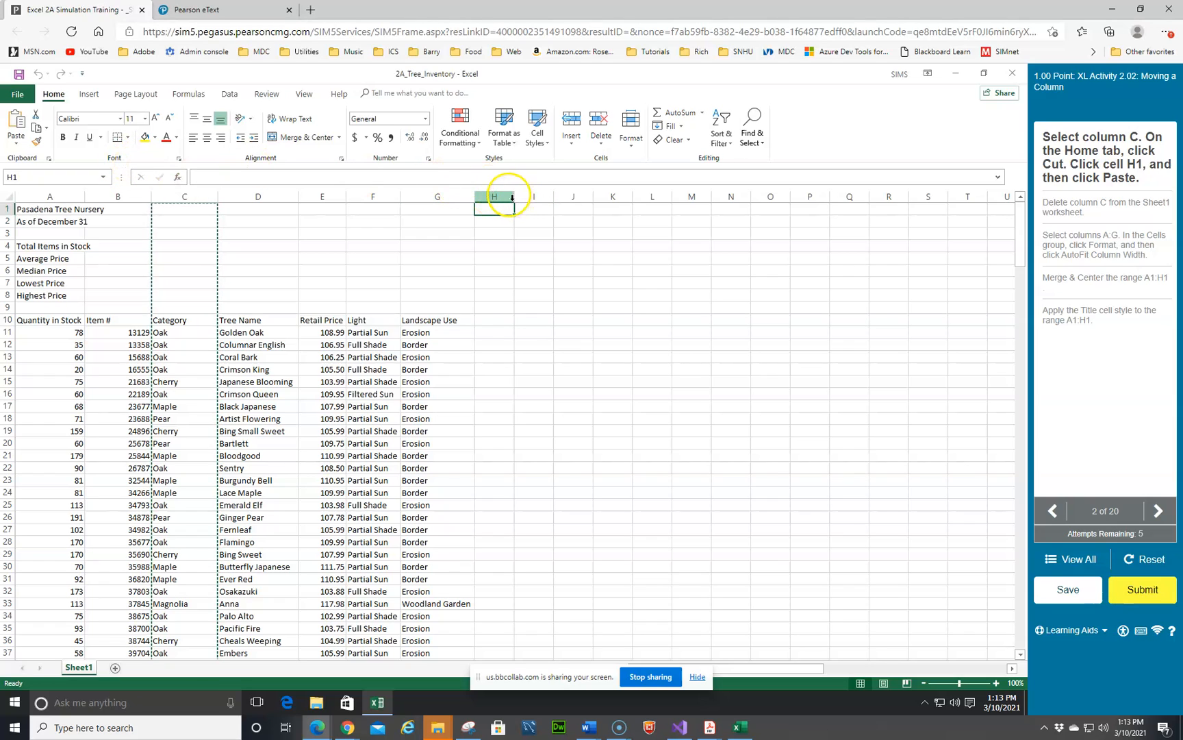
pyautogui.click(17, 122)
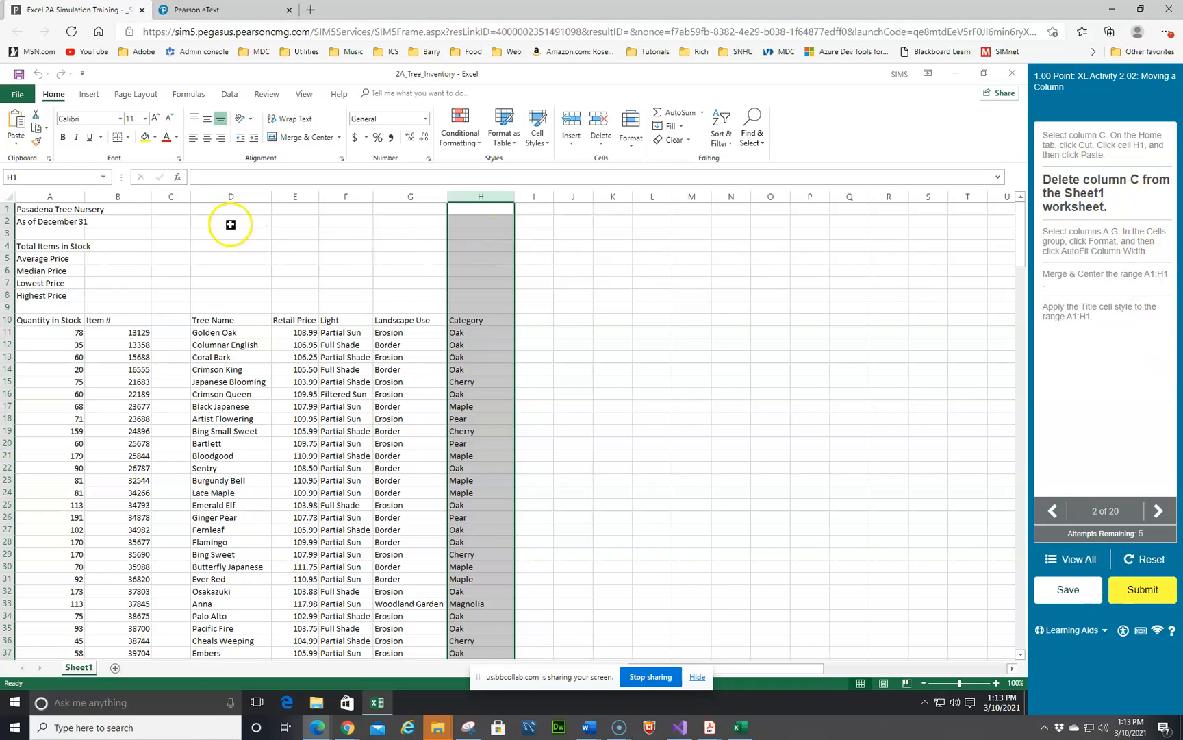
# Step: Delete the now empty column C
pyautogui.click(172, 196)
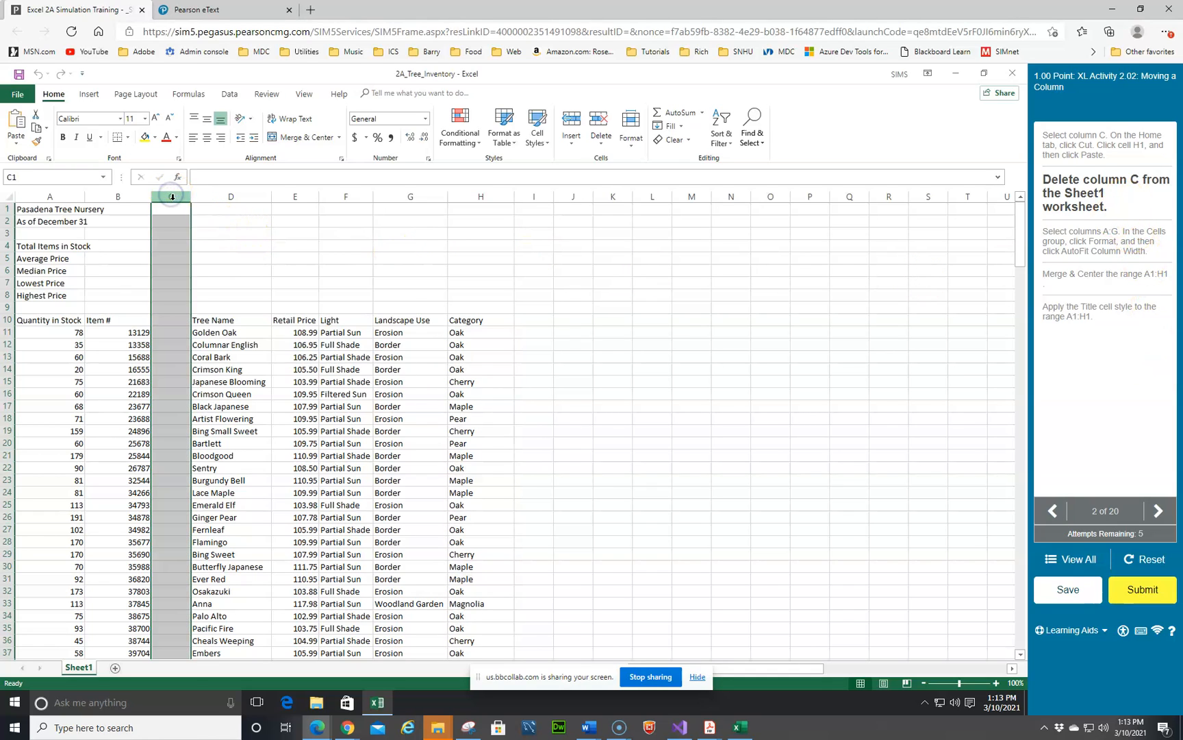
pyautogui.rightClick(170, 196)
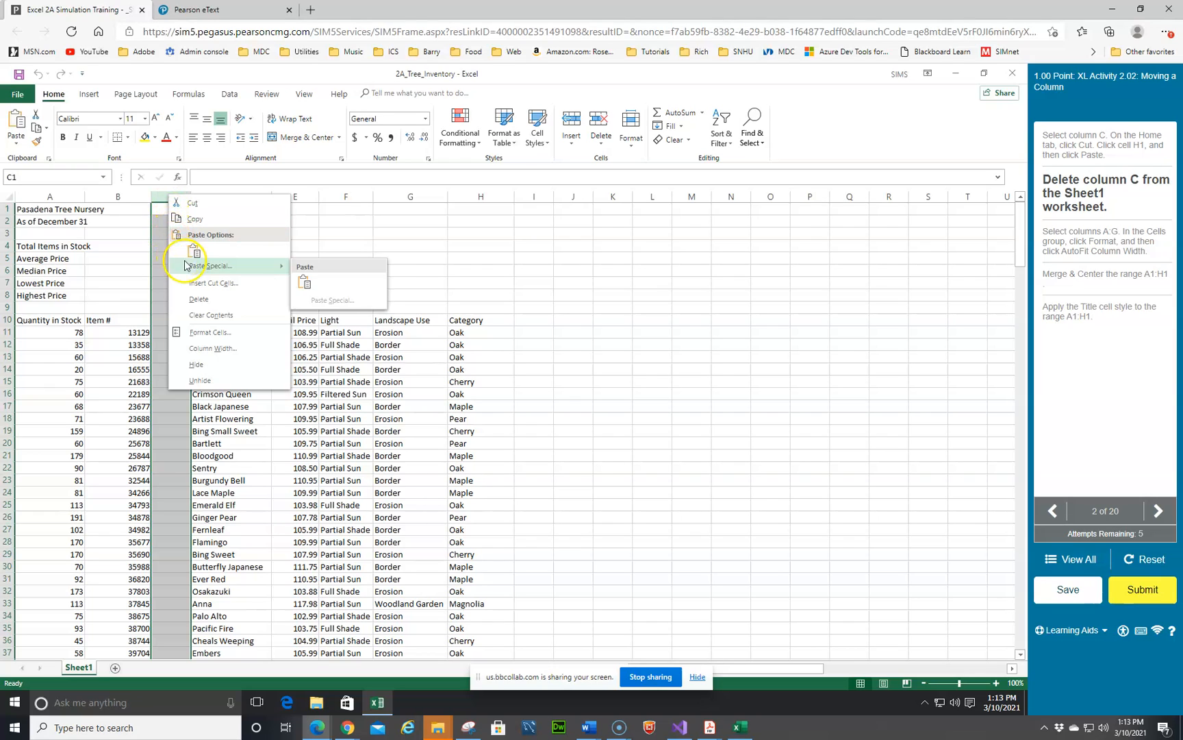
pyautogui.click(199, 300)
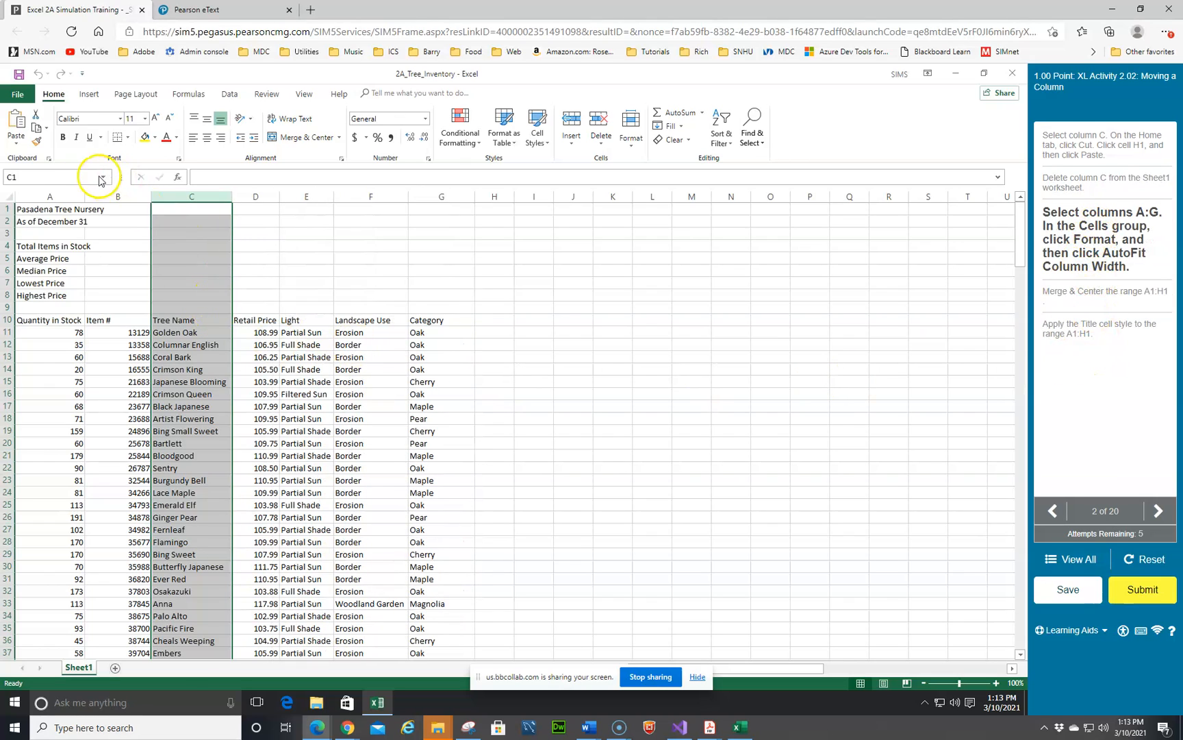
# Step: AutoFit the column widths of columns A through G
pyautogui.moveTo(63, 196); pyautogui.dragTo(444, 203)
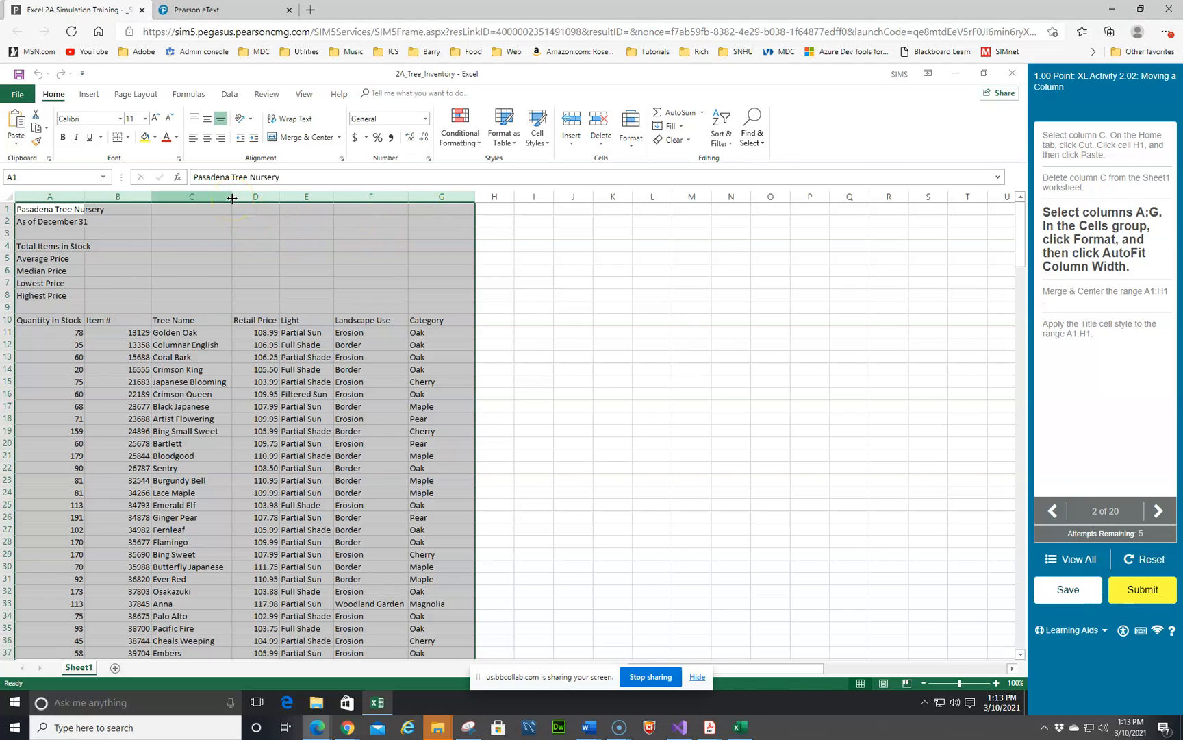
pyautogui.click(632, 149)
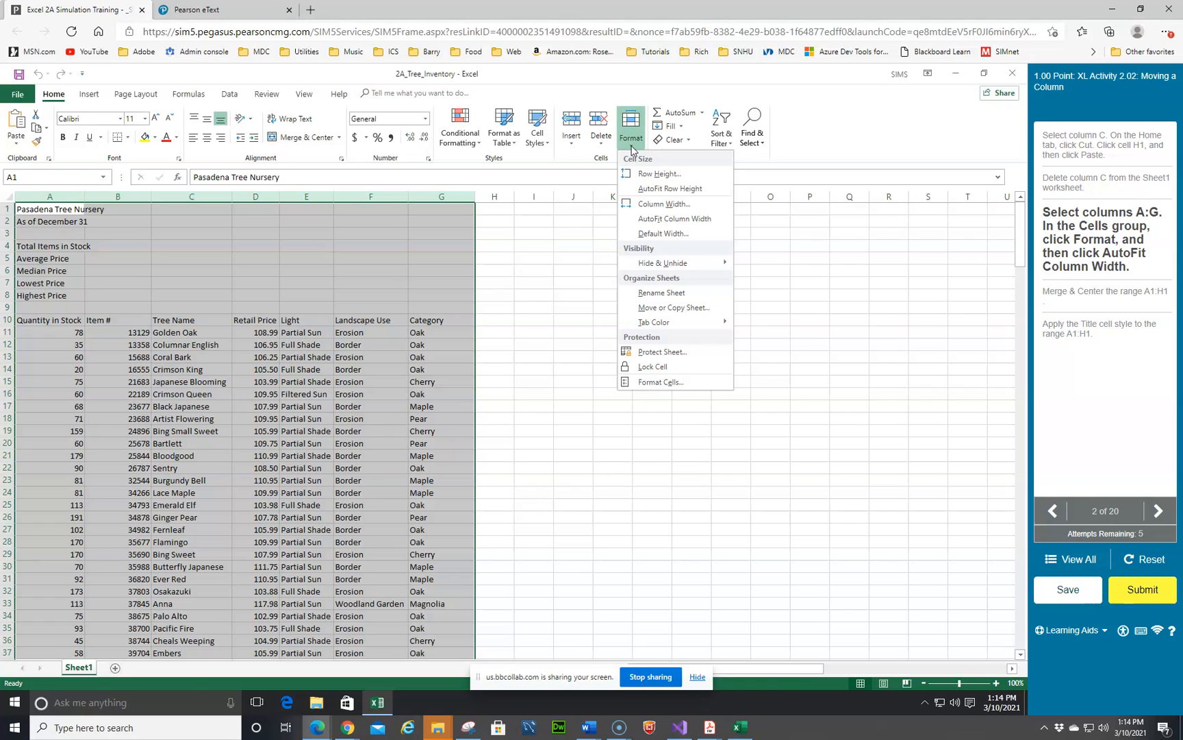
pyautogui.click(658, 204)
pyautogui.click(600, 444)
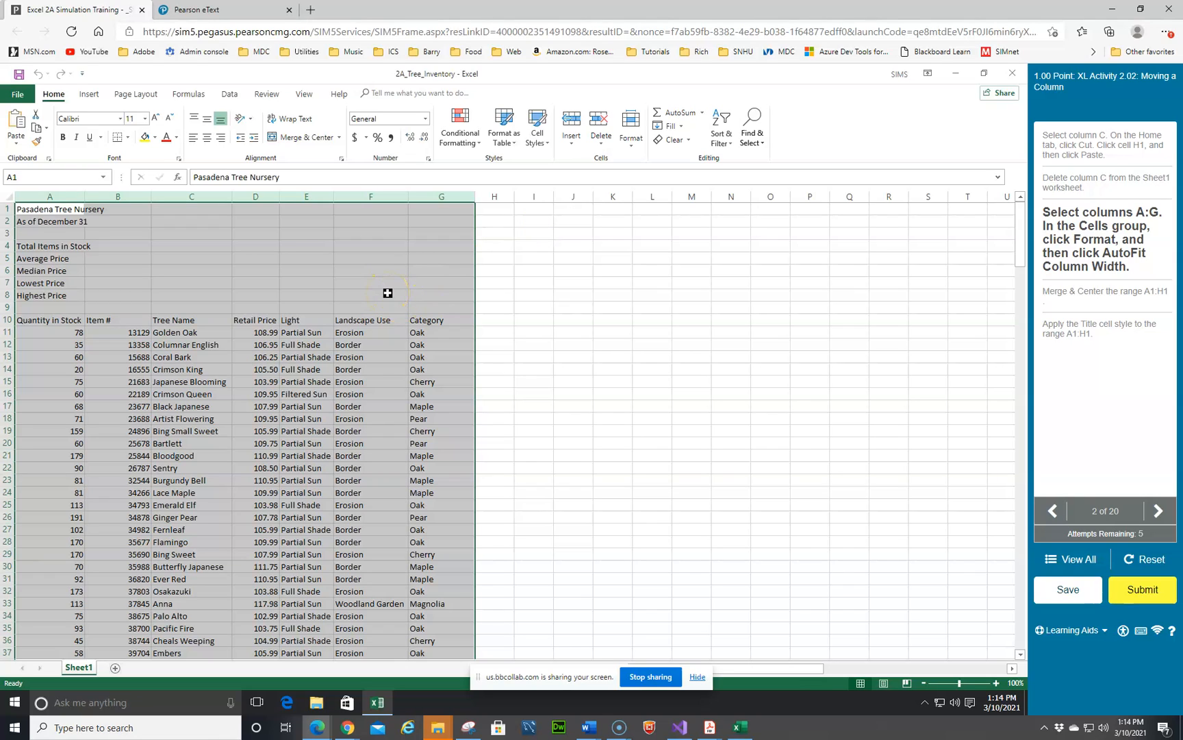
pyautogui.click(633, 148)
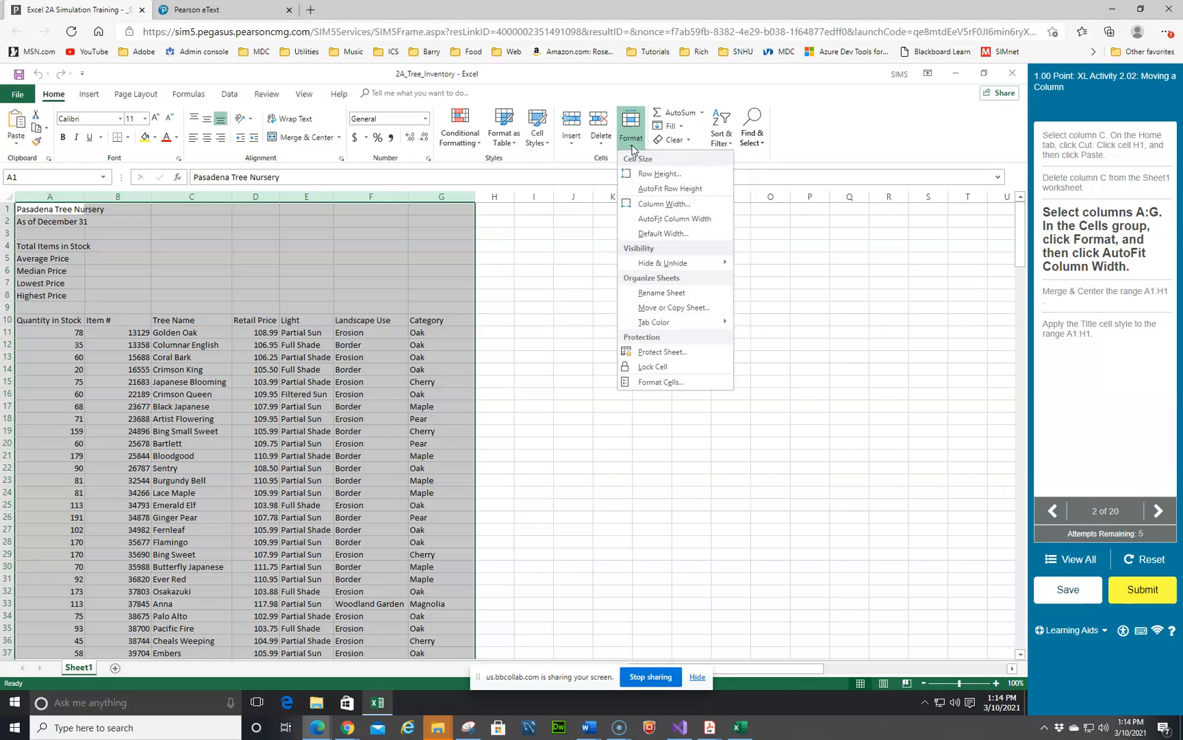
pyautogui.click(665, 219)
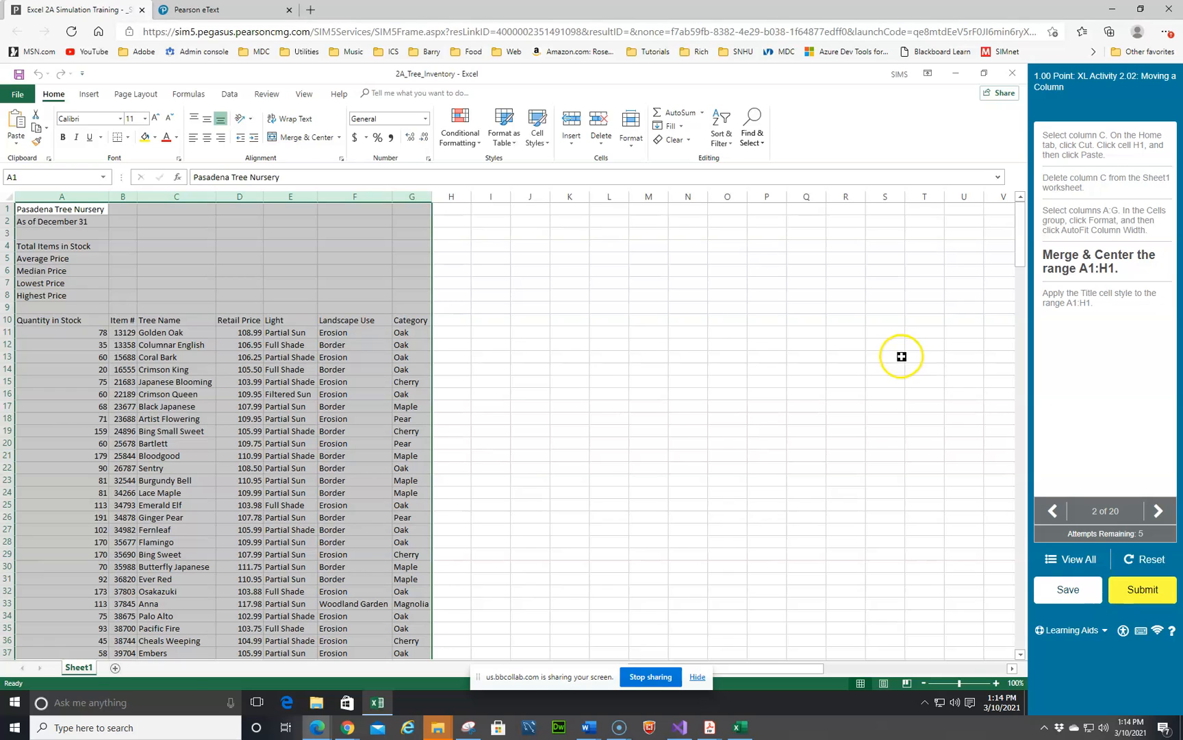
# Step: Merge and center the range A1:H1 and apply the Title cell style to it
pyautogui.click(780, 369)
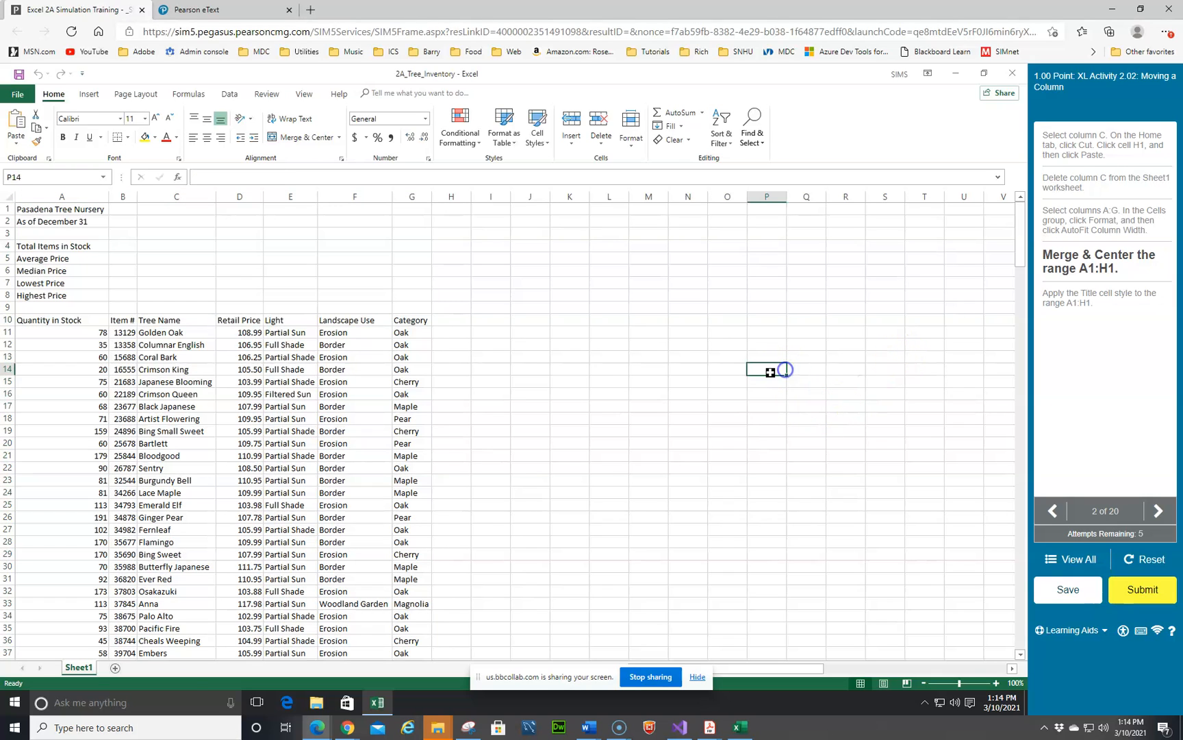
pyautogui.moveTo(53, 207); pyautogui.dragTo(449, 214)
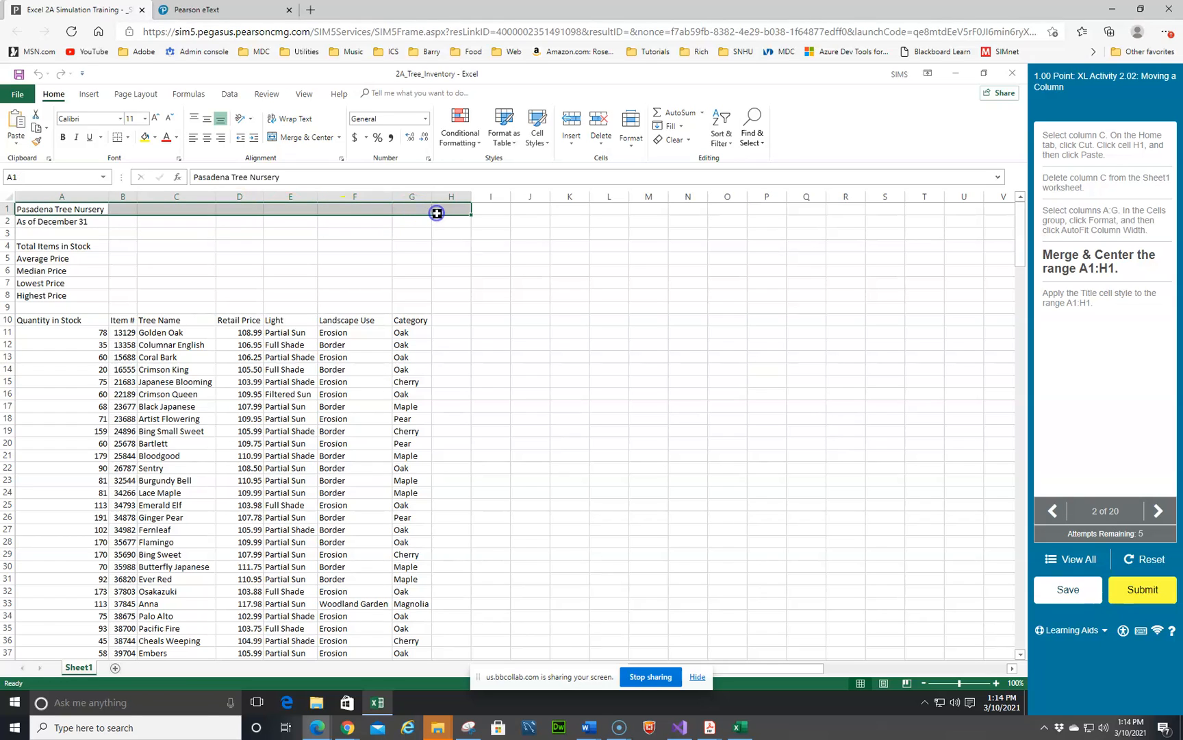
pyautogui.click(307, 139)
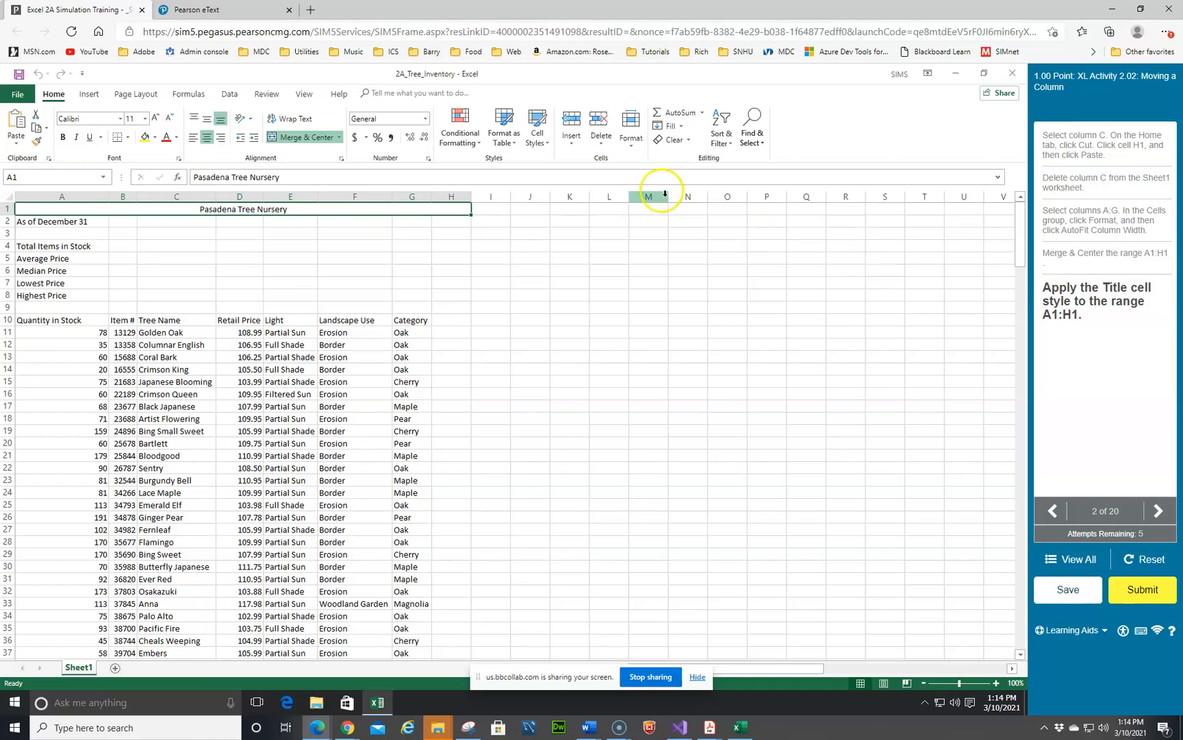
pyautogui.click(538, 137)
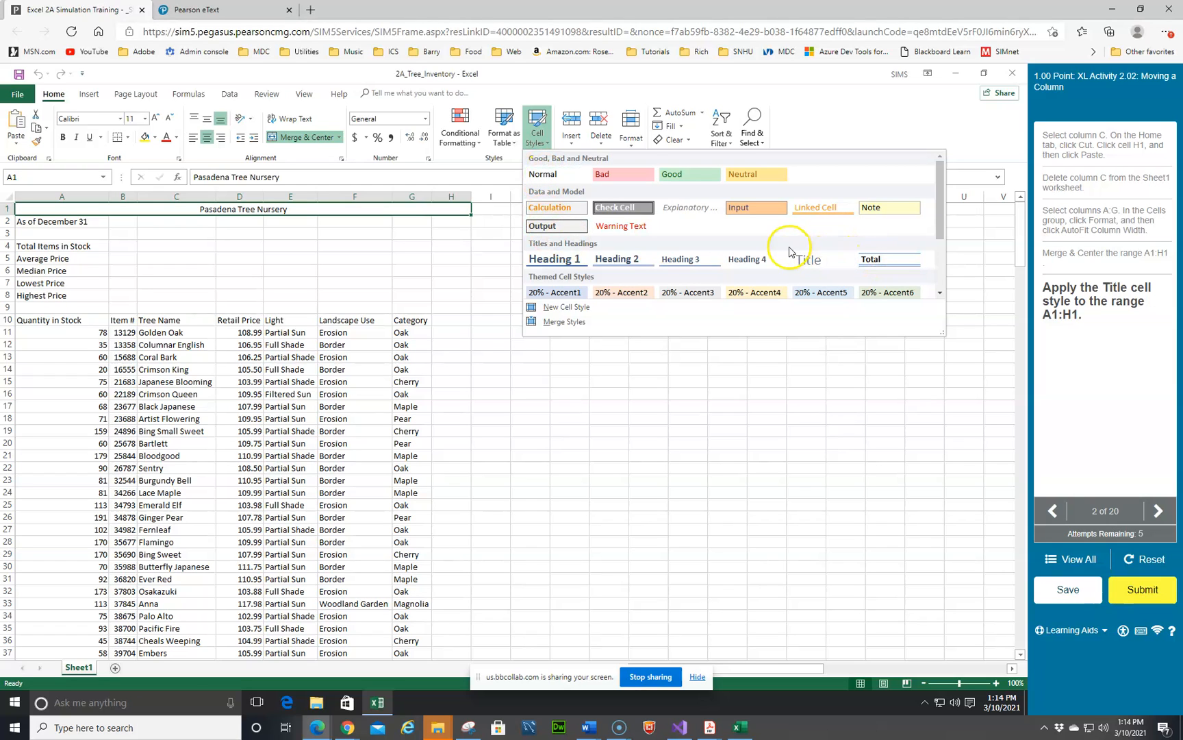
pyautogui.click(820, 261)
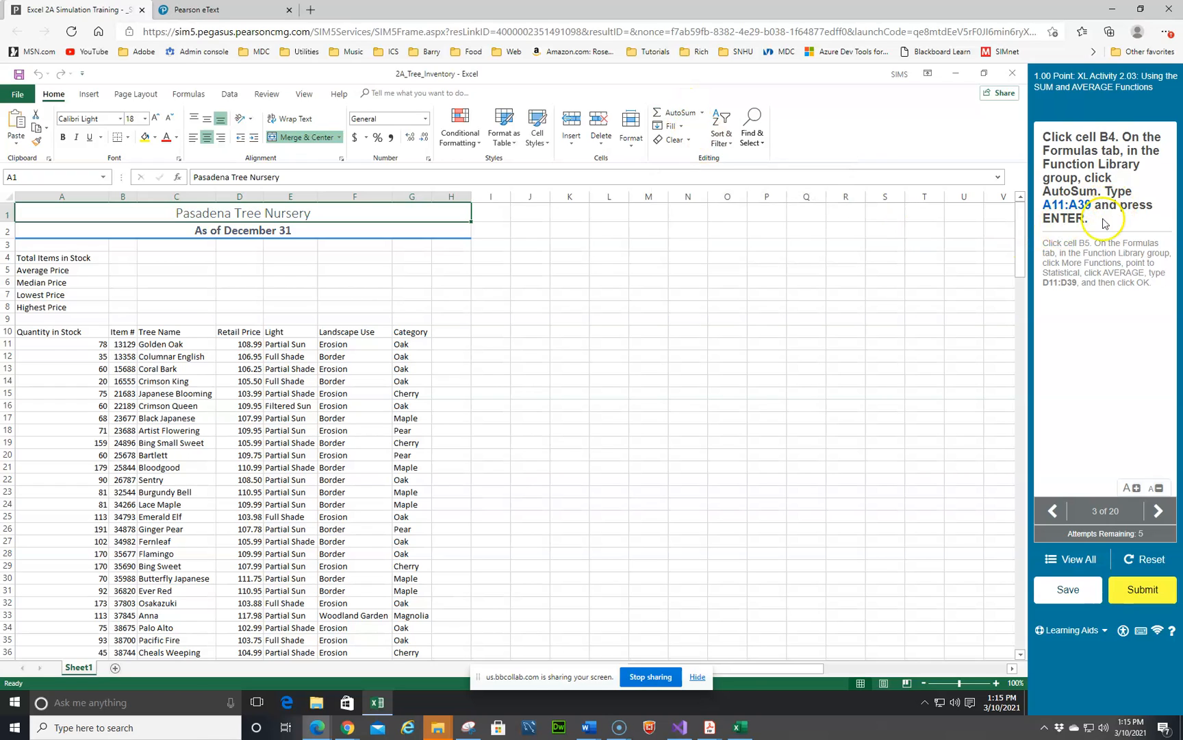
# Step: Insert an AutoSum in cell B4 totalling the range A11:A39
pyautogui.click(118, 256)
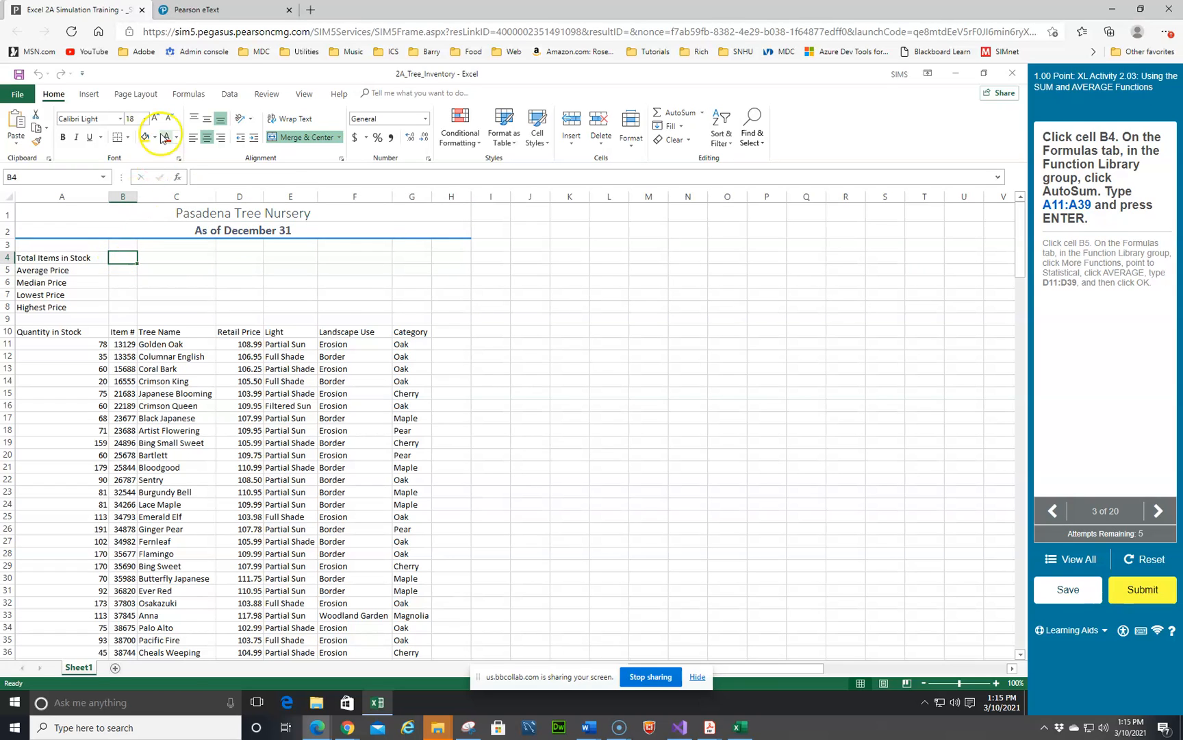
pyautogui.click(185, 94)
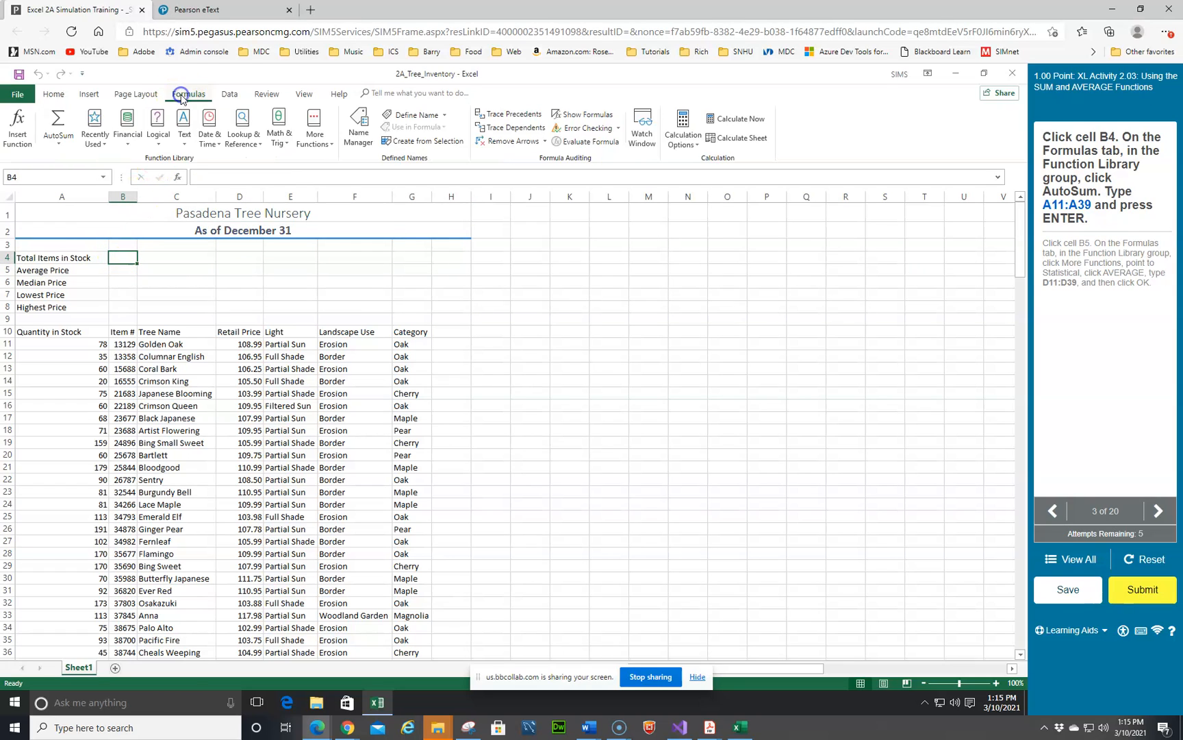
pyautogui.click(58, 121)
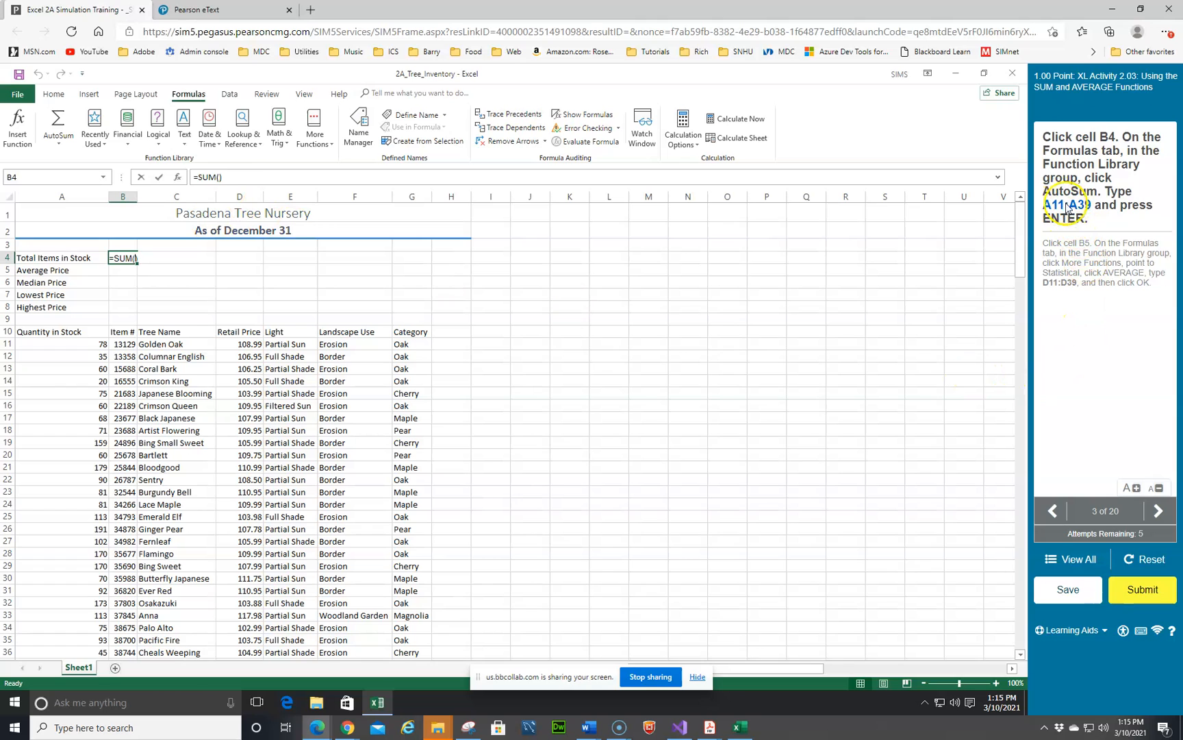
pyautogui.click(71, 344)
pyautogui.scroll(-2, 48, 425)
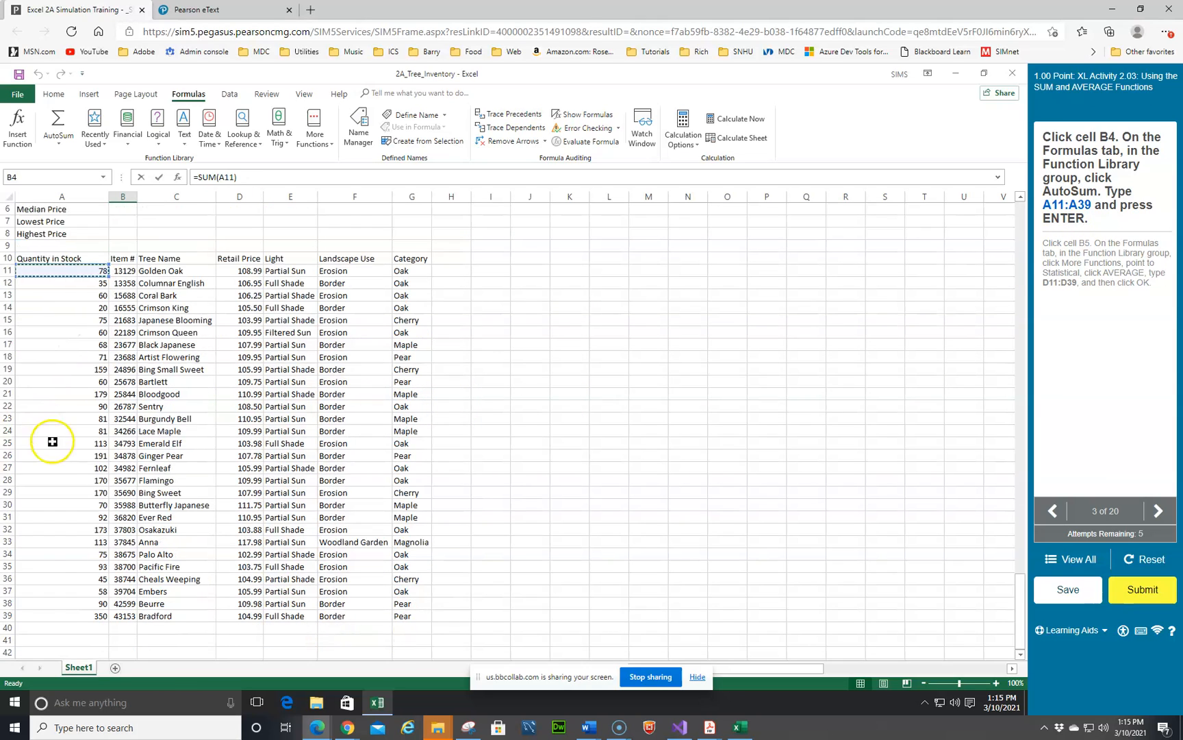
pyautogui.keyDown('shift'); pyautogui.click(67, 616); pyautogui.keyUp('shift')
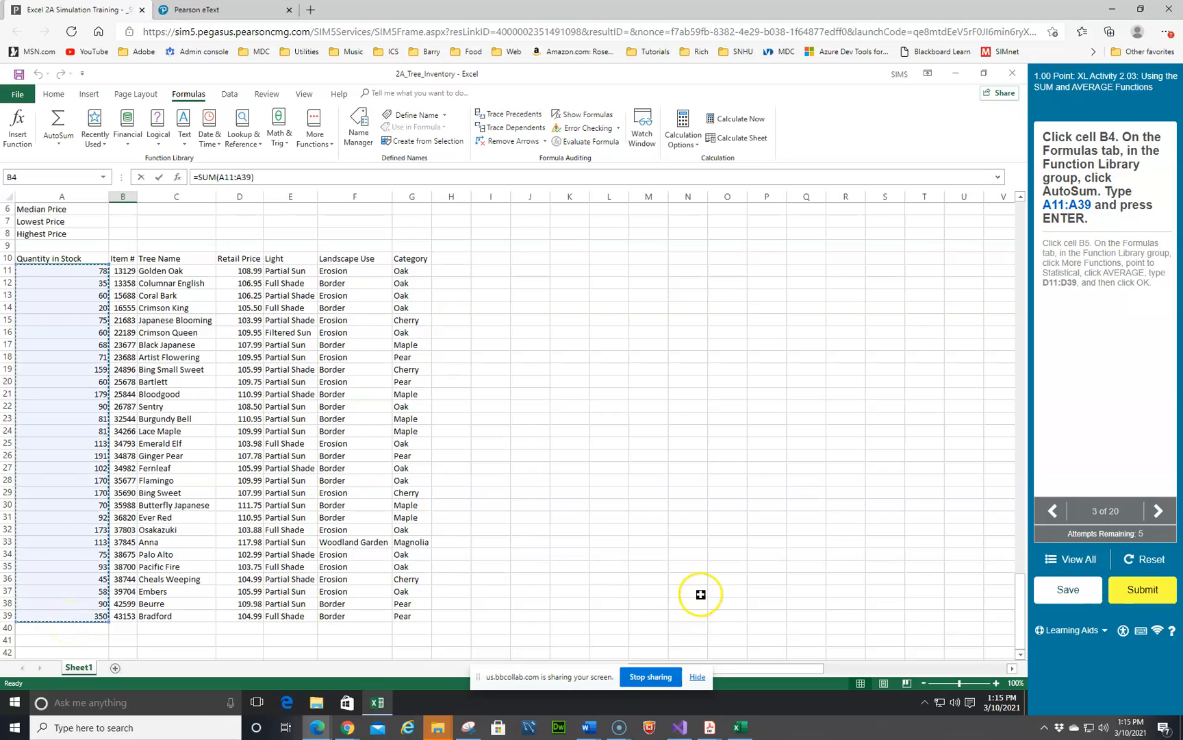
pyautogui.press('Return')
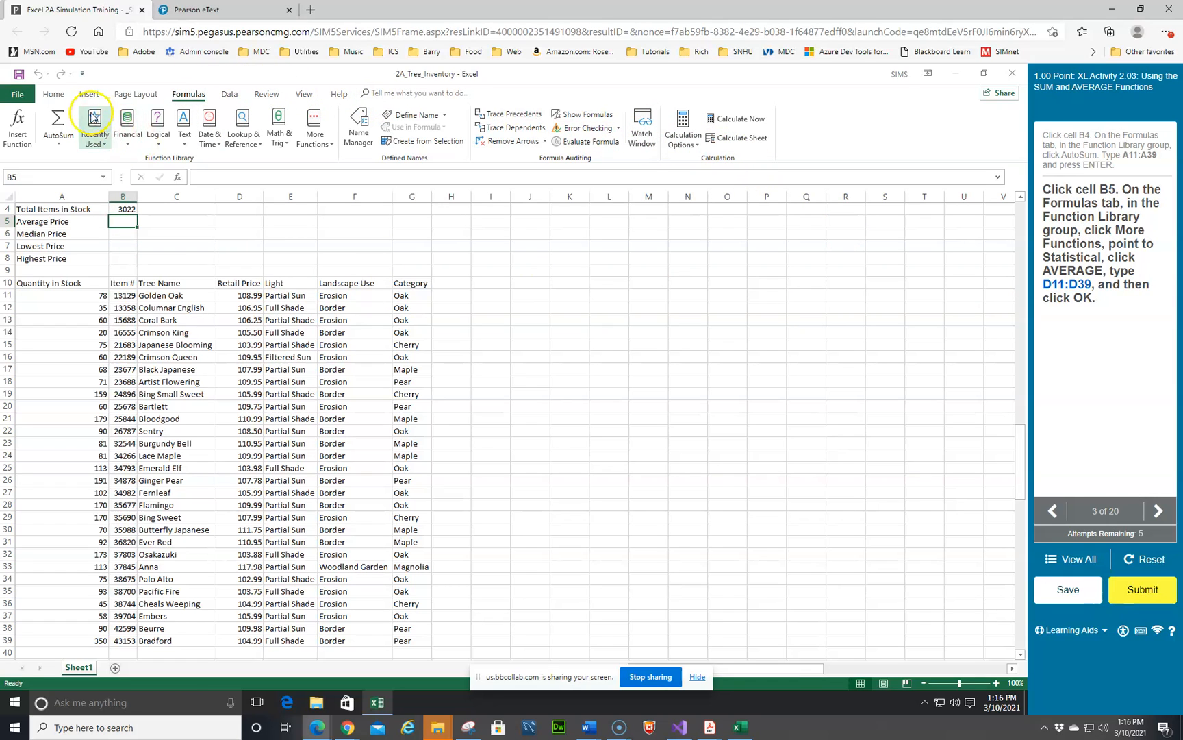
# Step: Insert the AVERAGE function in cell B5 and enter d11;d39 as its argument
pyautogui.click(55, 95)
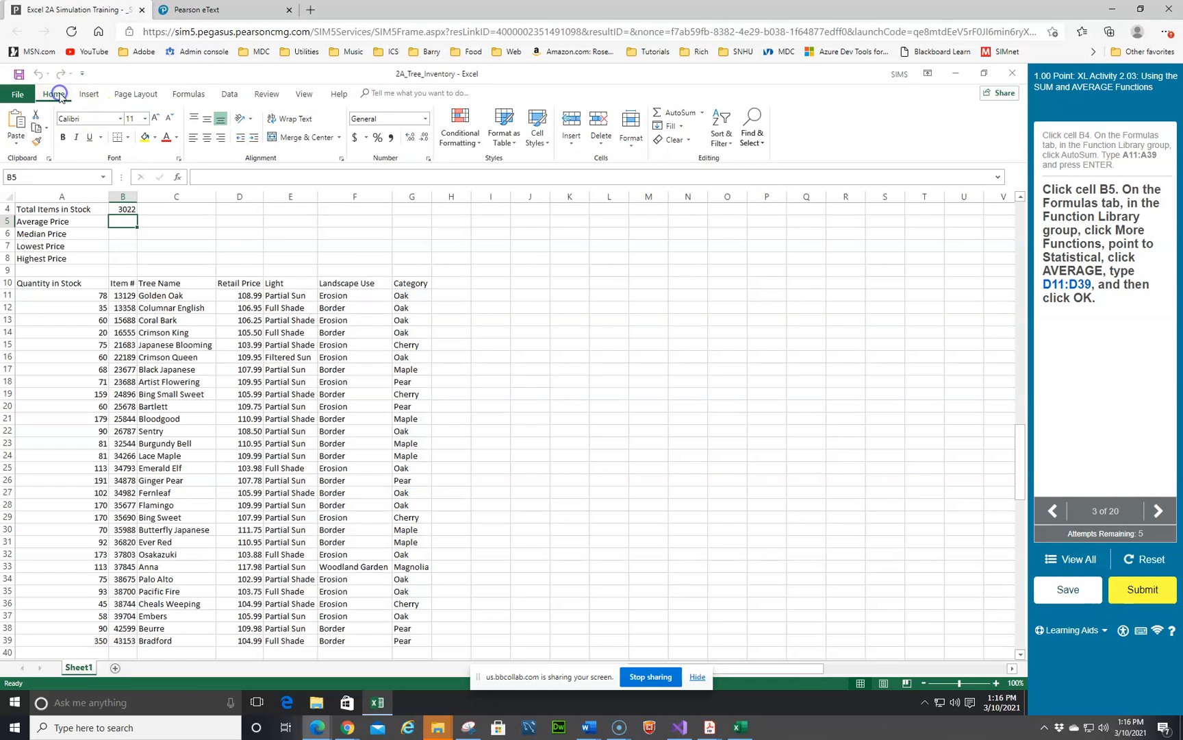
pyautogui.click(703, 115)
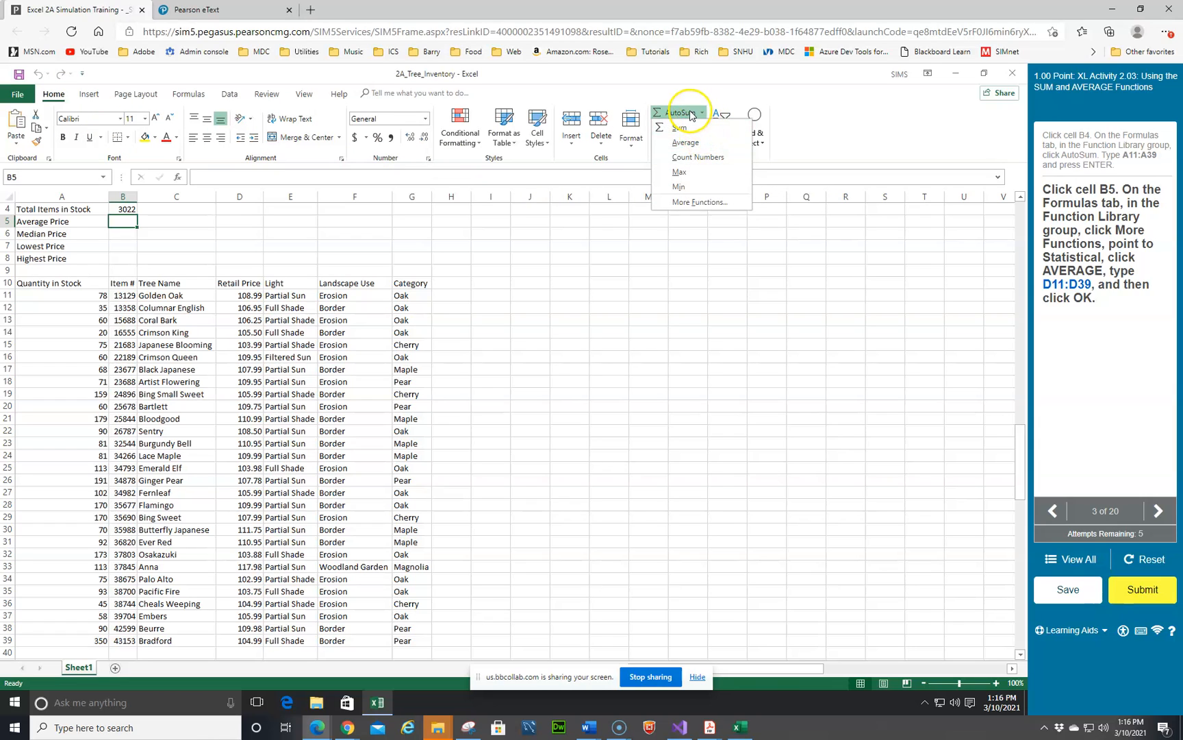
pyautogui.click(184, 98)
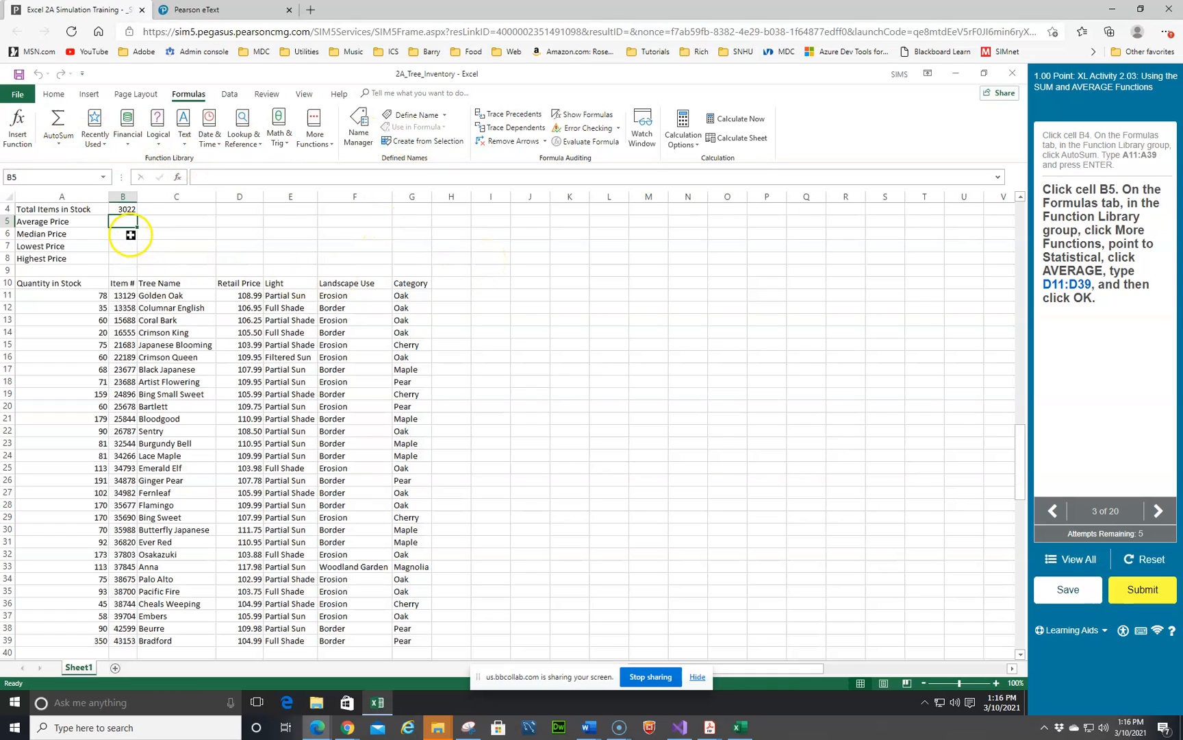
pyautogui.click(333, 148)
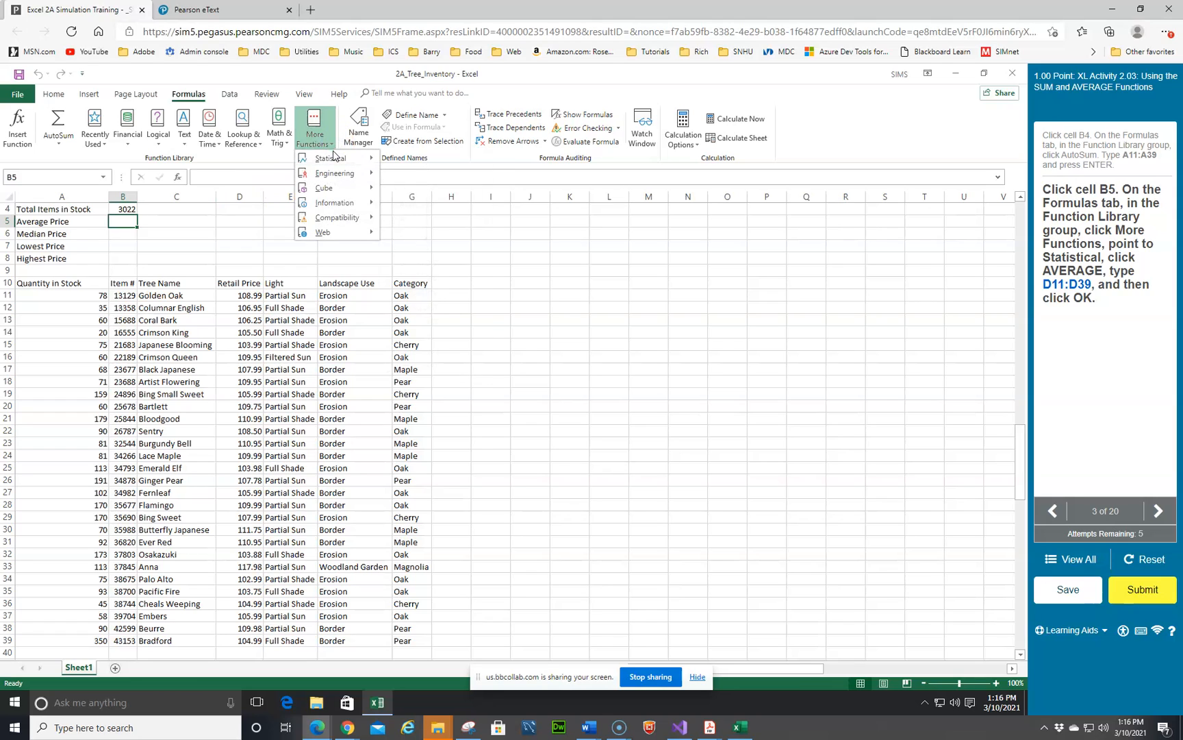
pyautogui.moveTo(335, 160)
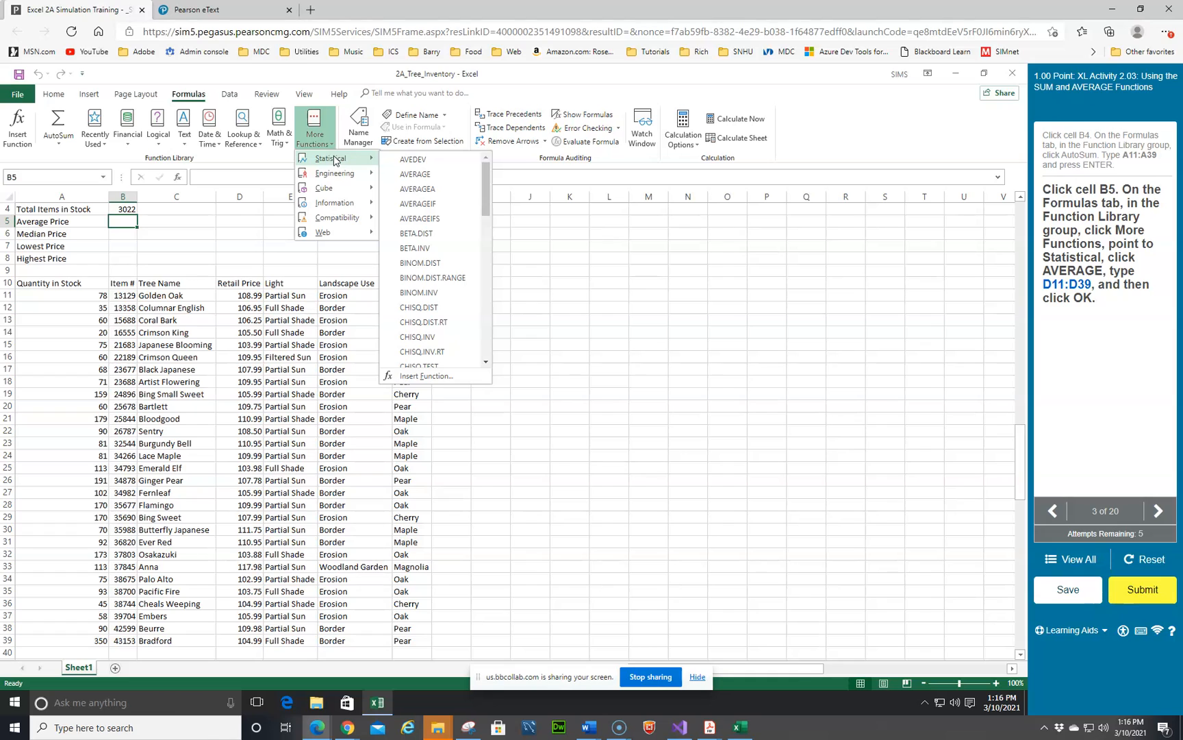
pyautogui.click(409, 173)
pyautogui.click(409, 174)
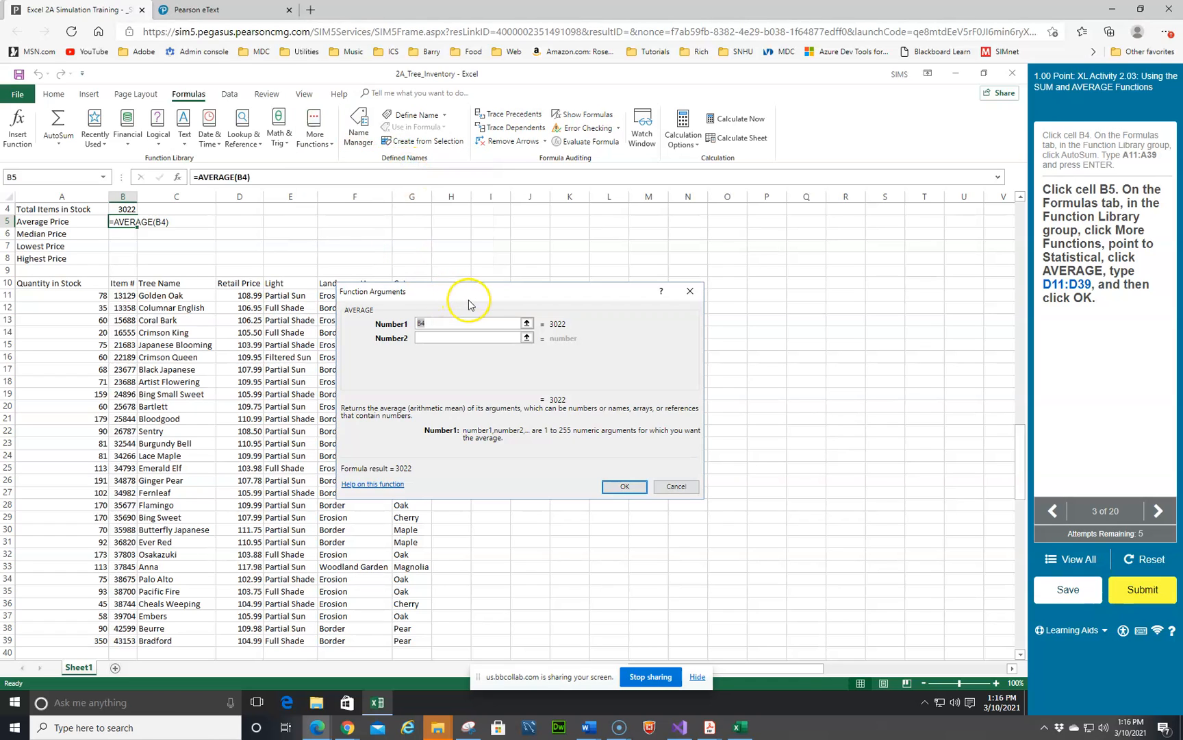
pyautogui.moveTo(471, 296); pyautogui.dragTo(672, 297)
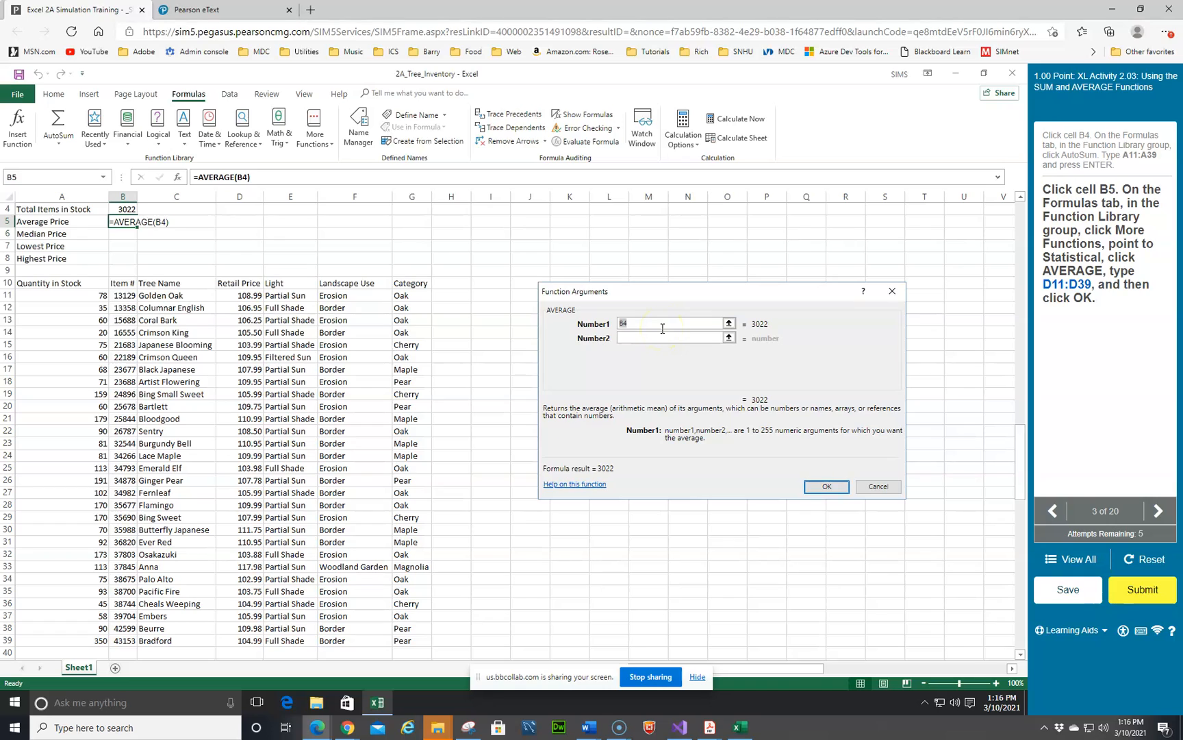
pyautogui.write('d11;d39')
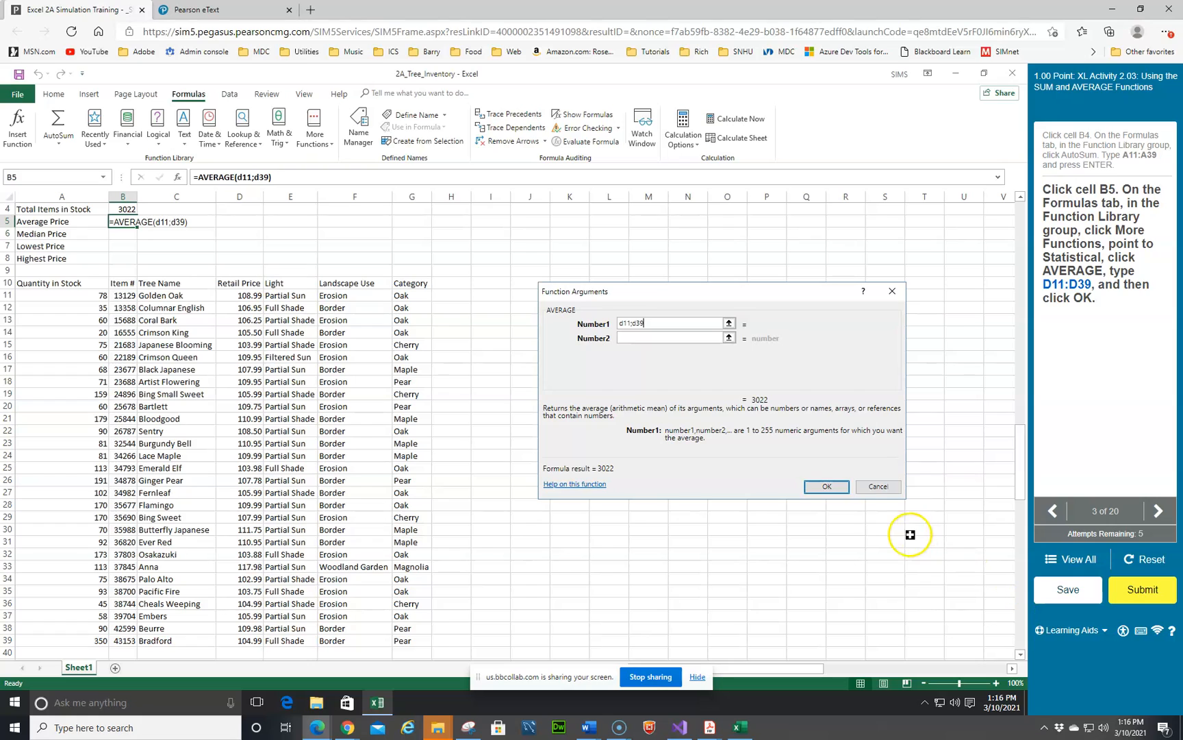
# Step: Correct the AVERAGE argument to d11:d39 and confirm the function
pyautogui.click(841, 491)
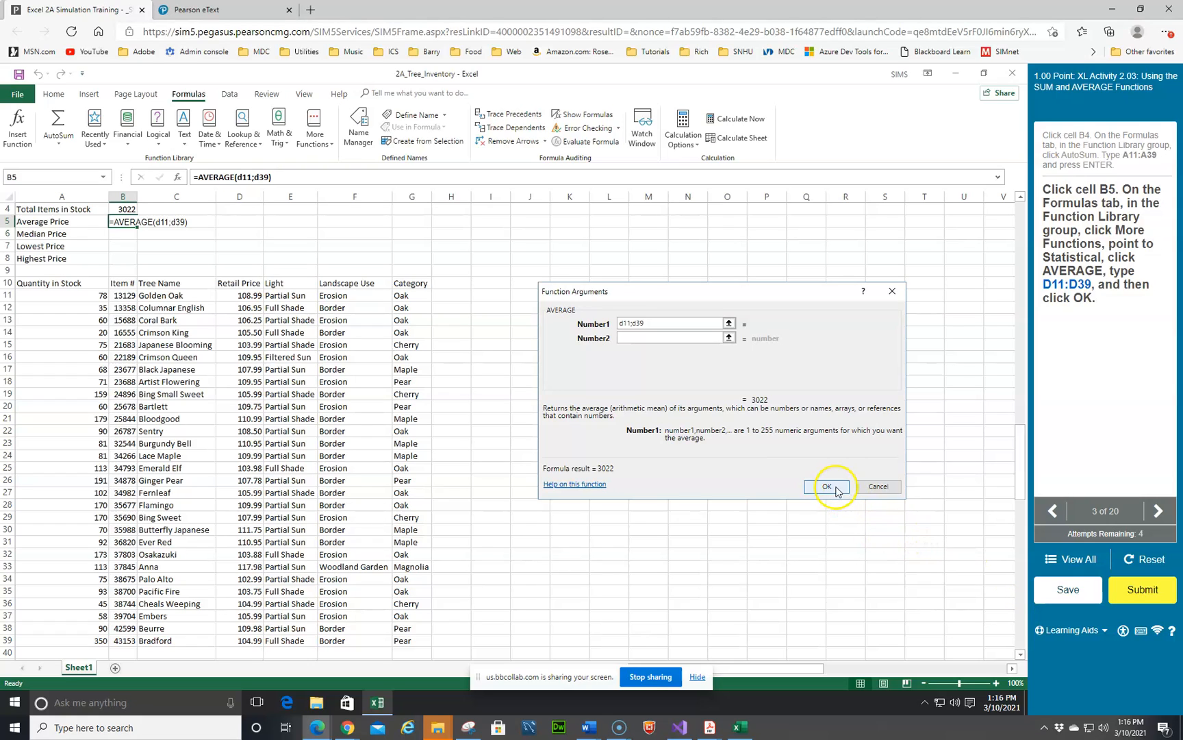
pyautogui.click(835, 491)
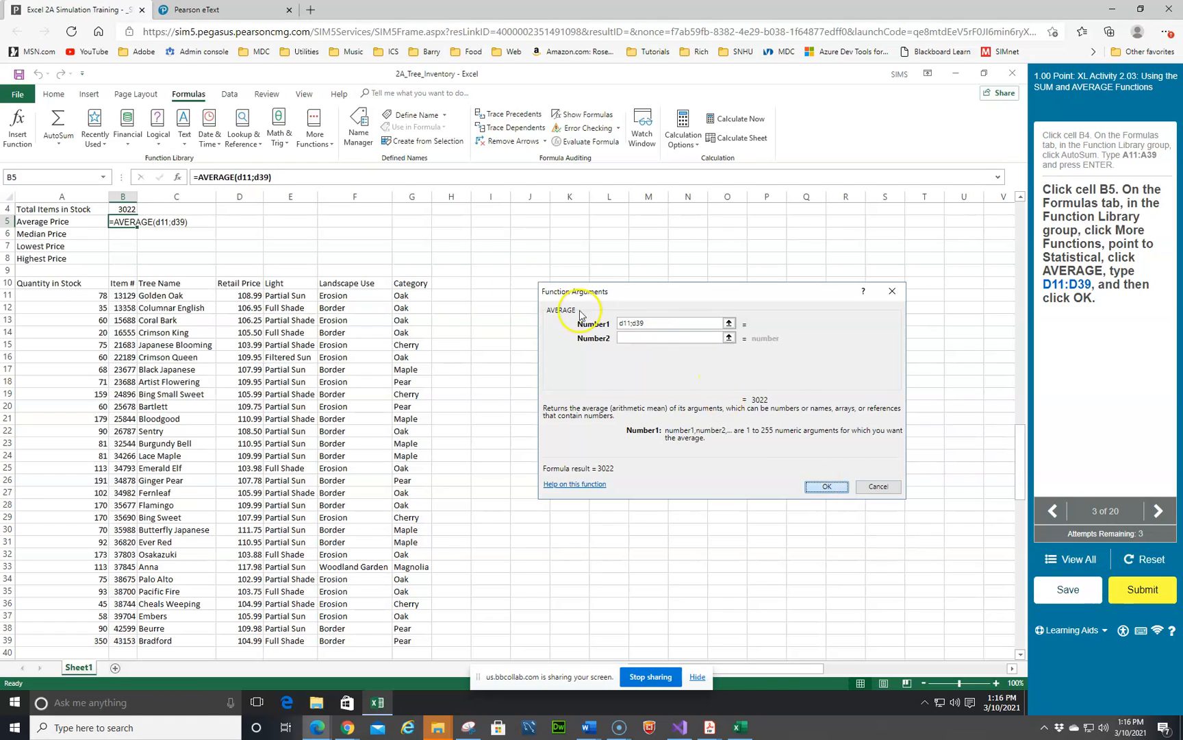
pyautogui.click(642, 323)
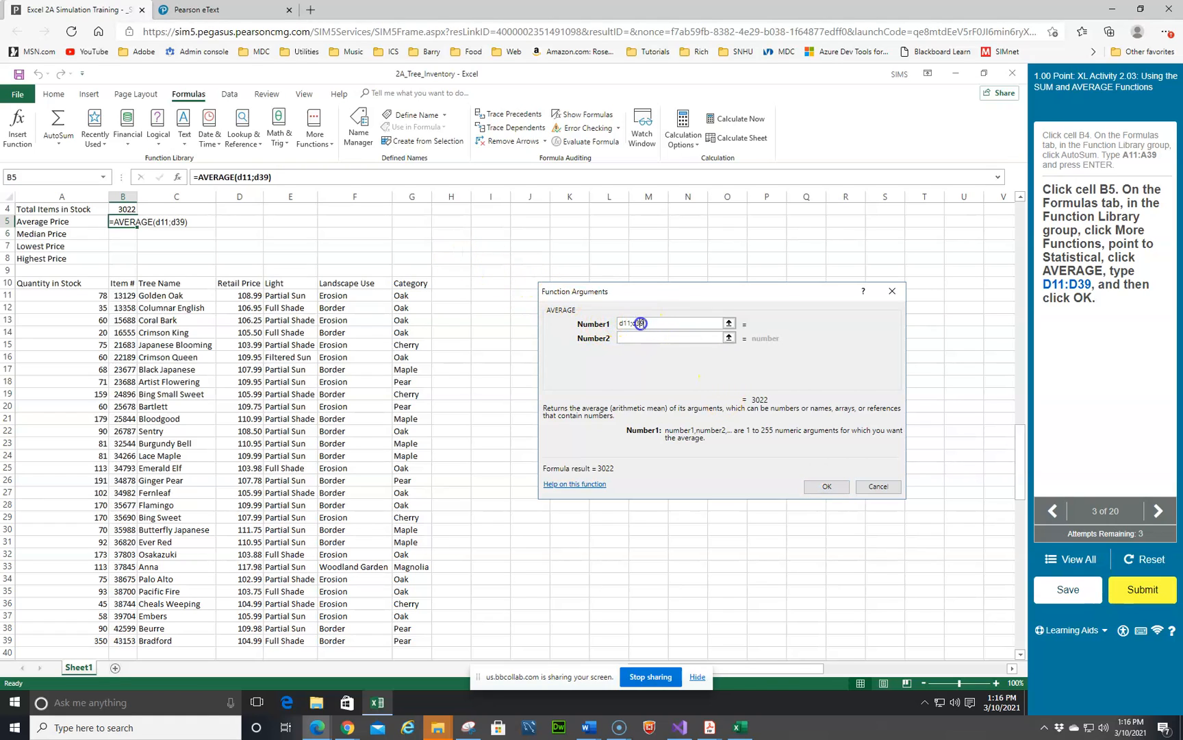
pyautogui.press('BackSpace')
pyautogui.write(':')
pyautogui.press('Return')
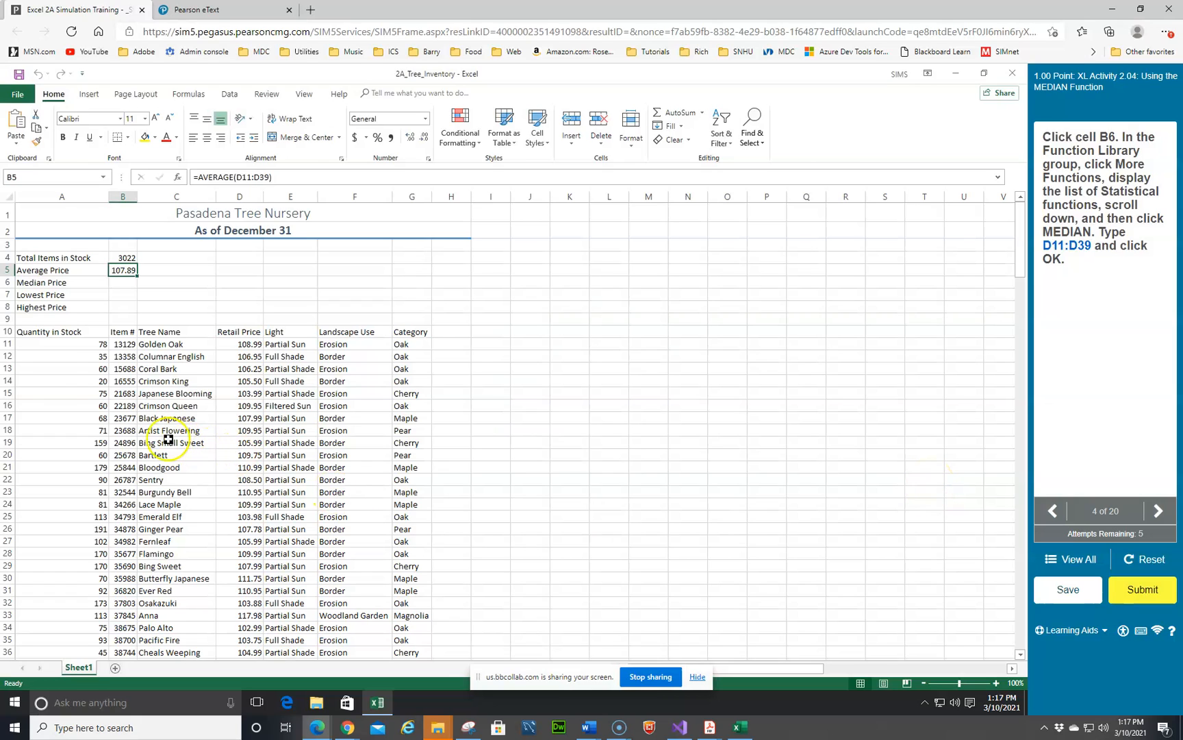
# Step: Insert the MEDIAN function in cell B6 using the range D11:D39 as its argument
pyautogui.click(119, 284)
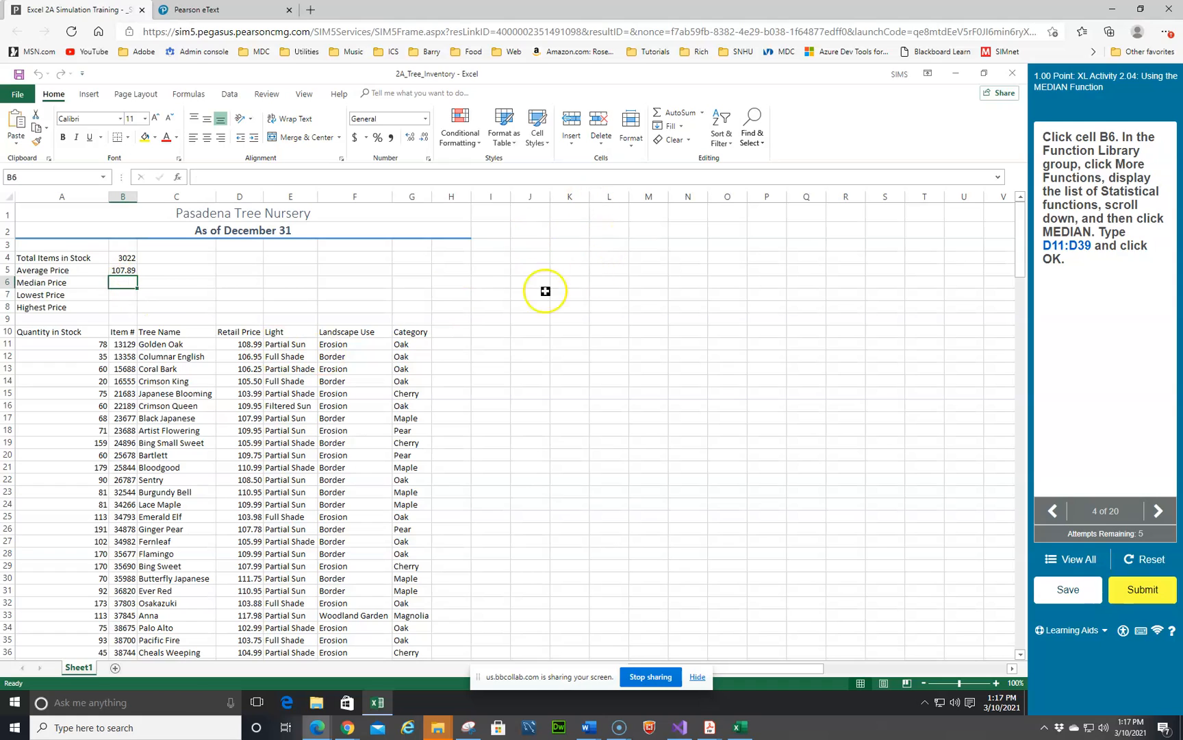
pyautogui.click(189, 96)
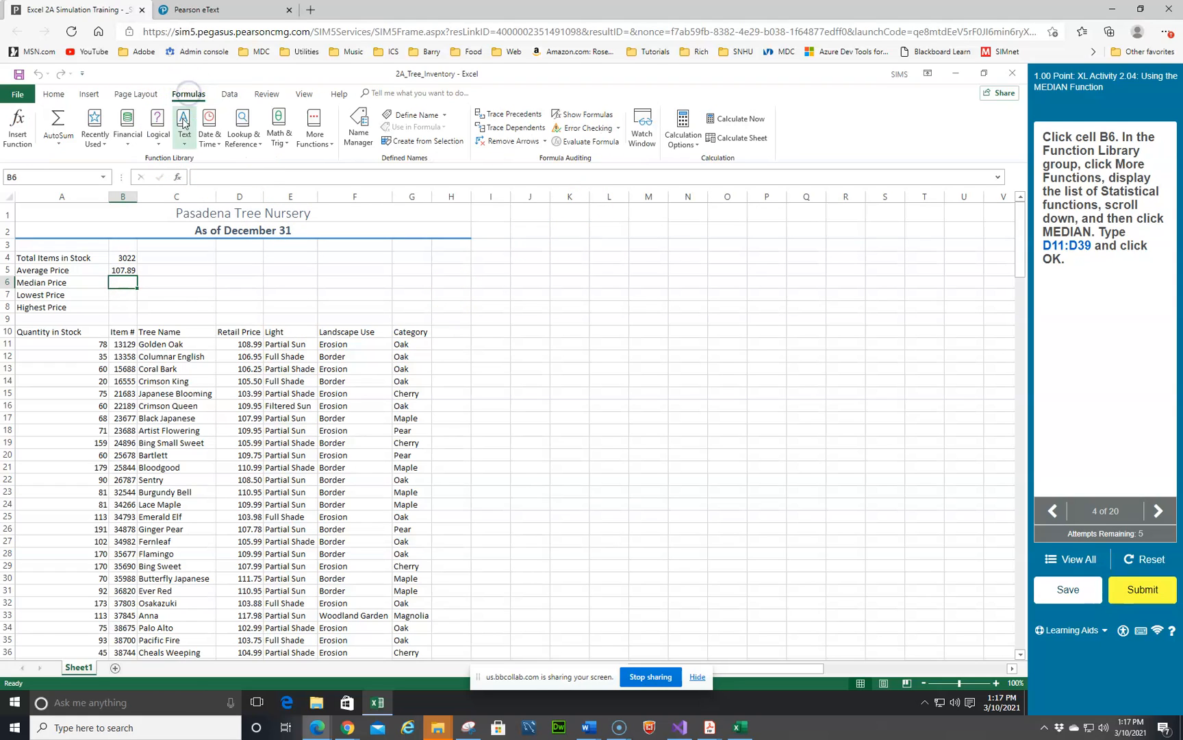
pyautogui.click(317, 137)
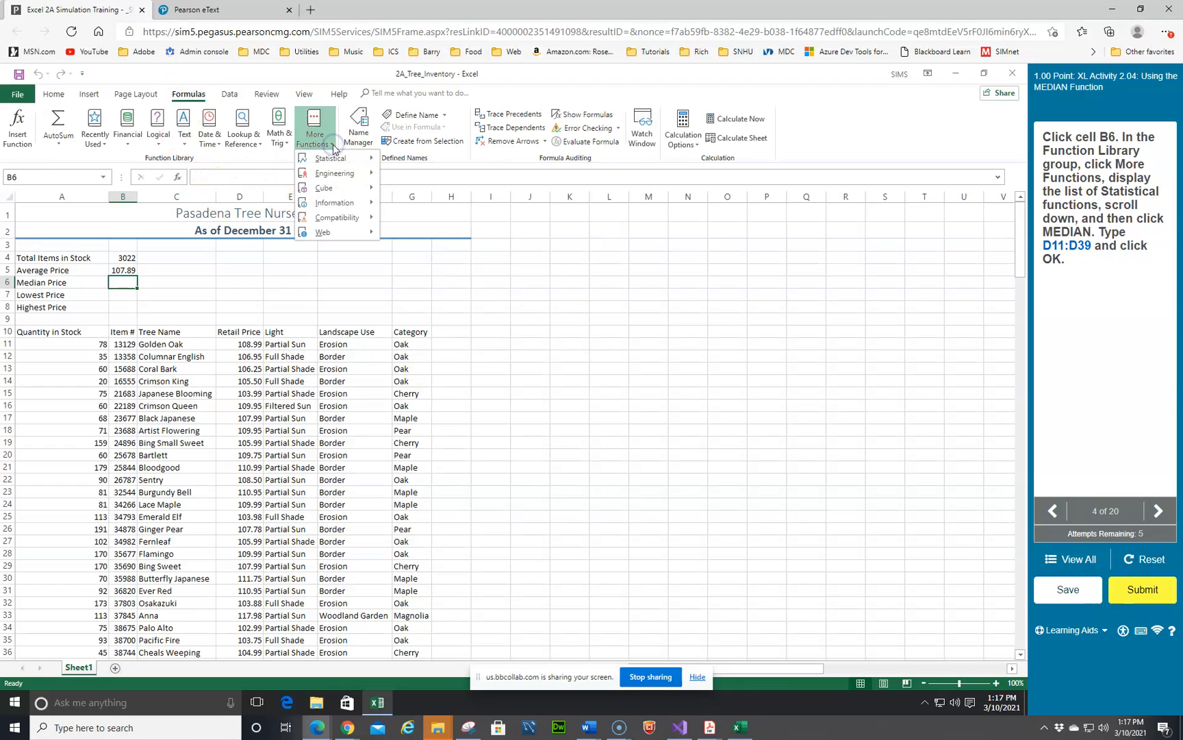
pyautogui.moveTo(334, 159)
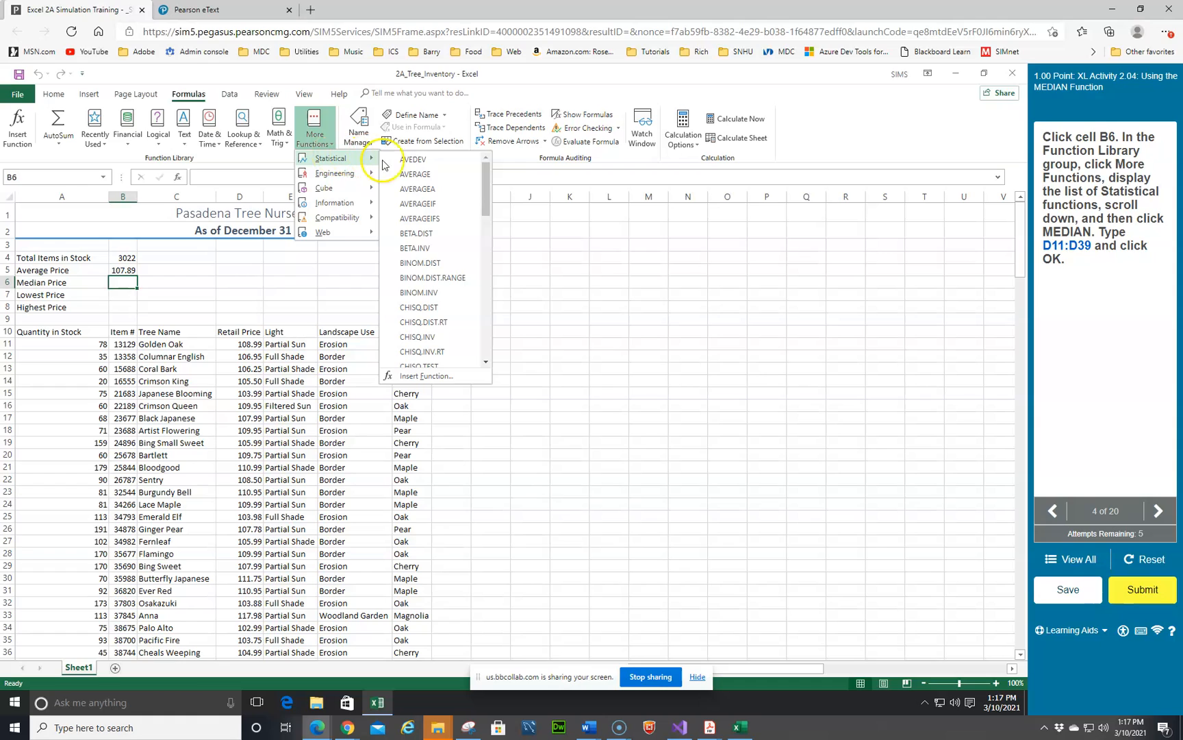
pyautogui.scroll(-5, 422, 277)
pyautogui.scroll(-5, 422, 280)
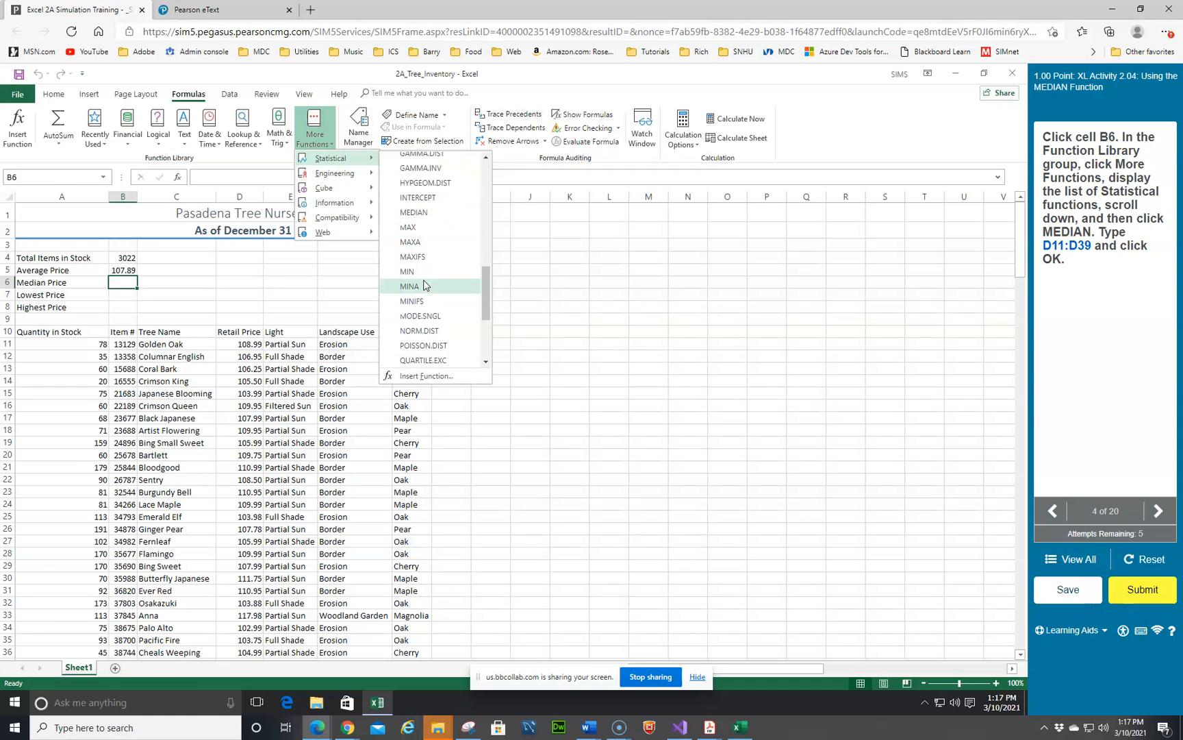
pyautogui.click(425, 217)
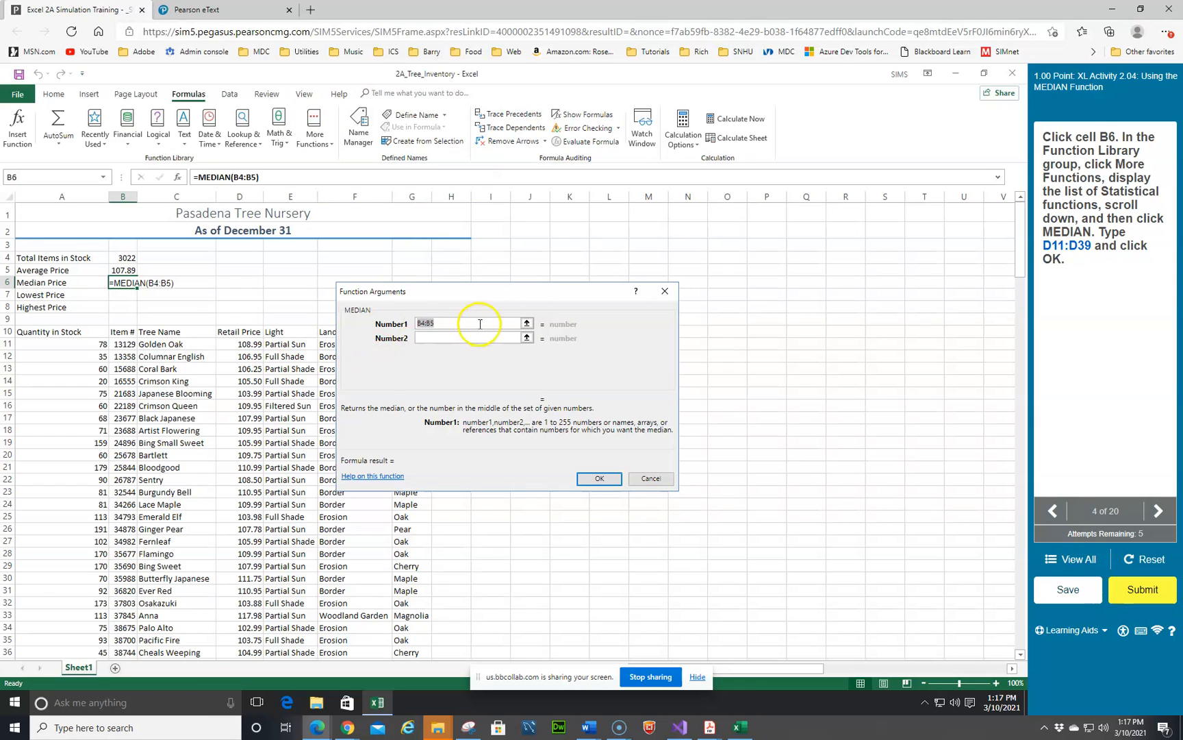
pyautogui.moveTo(477, 293); pyautogui.dragTo(661, 276)
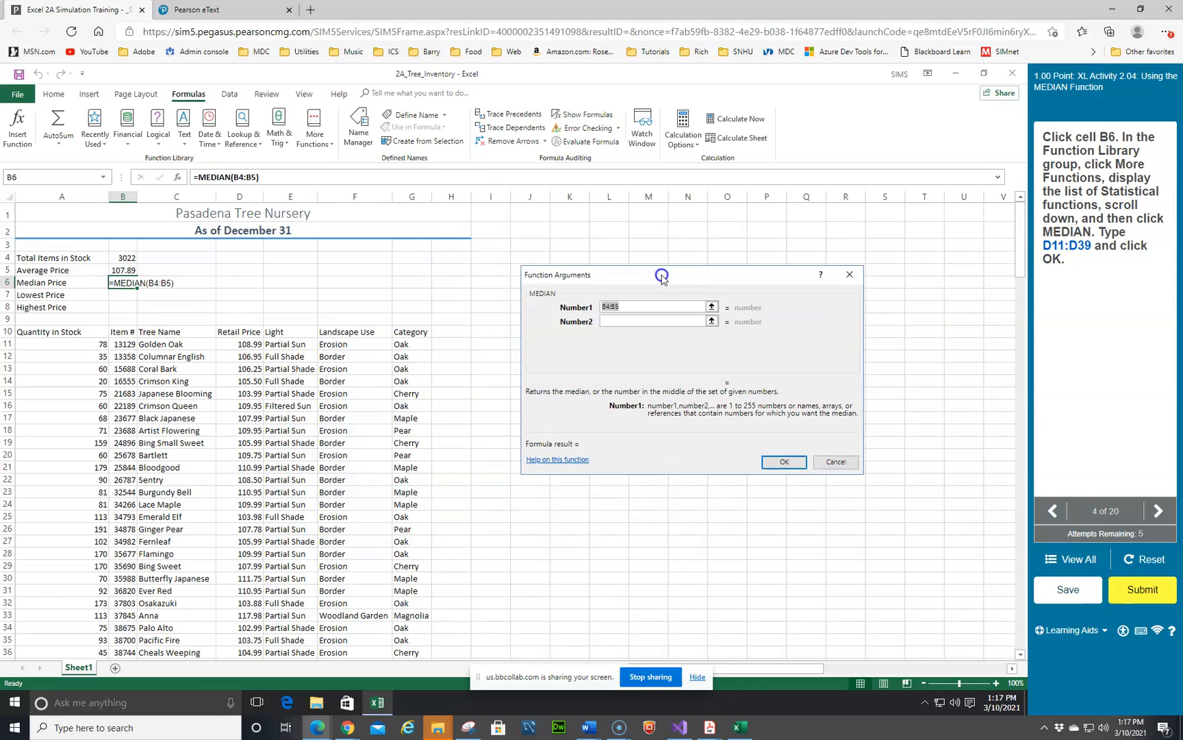
pyautogui.click(243, 346)
pyautogui.scroll(-2, 240, 384)
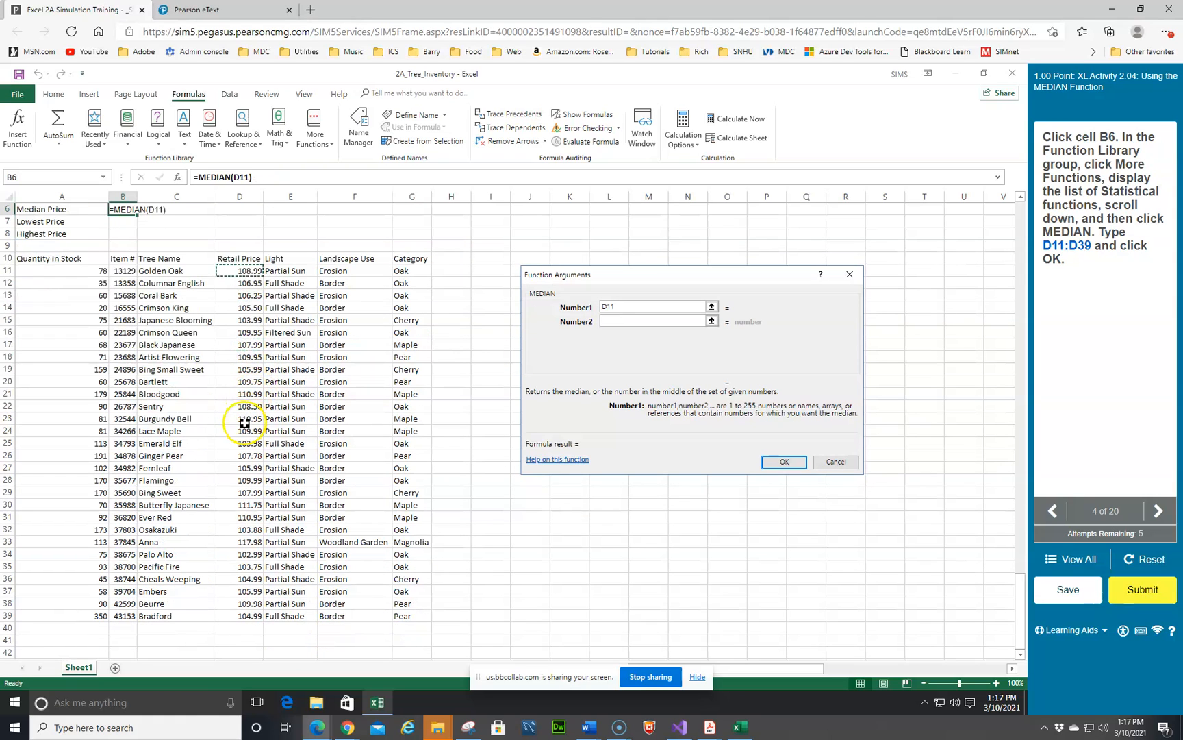
pyautogui.keyDown('shift'); pyautogui.click(247, 618); pyautogui.keyUp('shift')
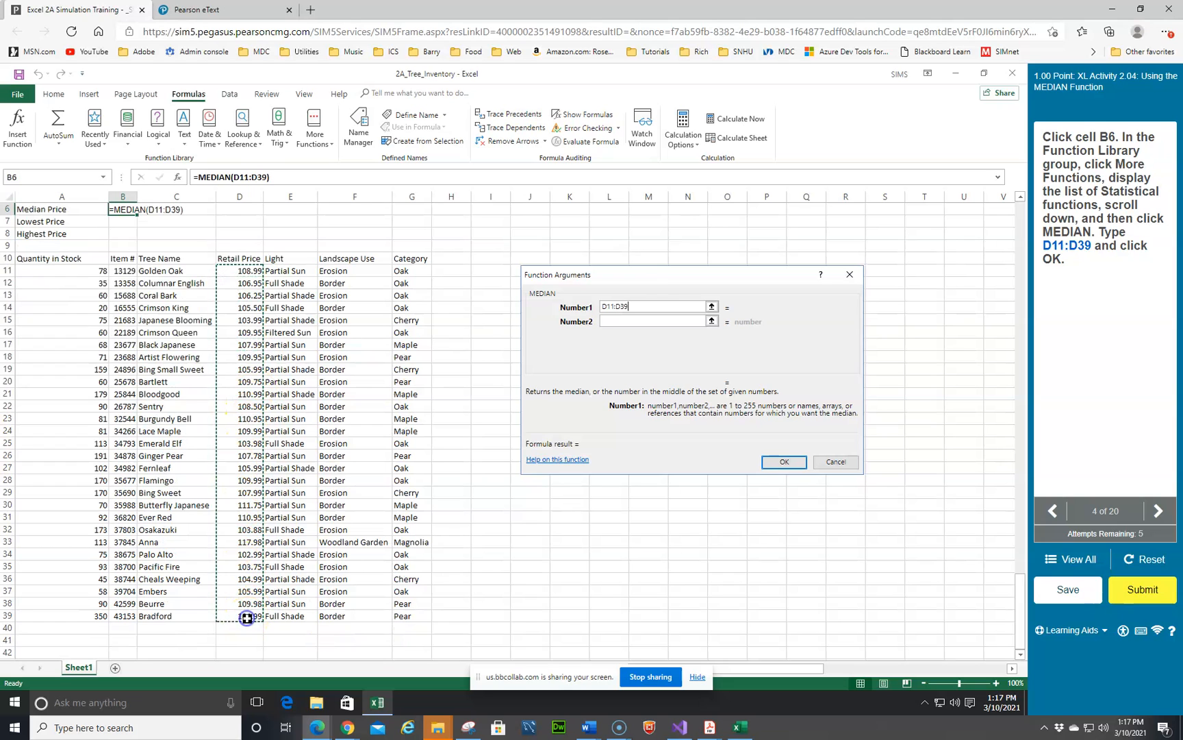
pyautogui.click(792, 464)
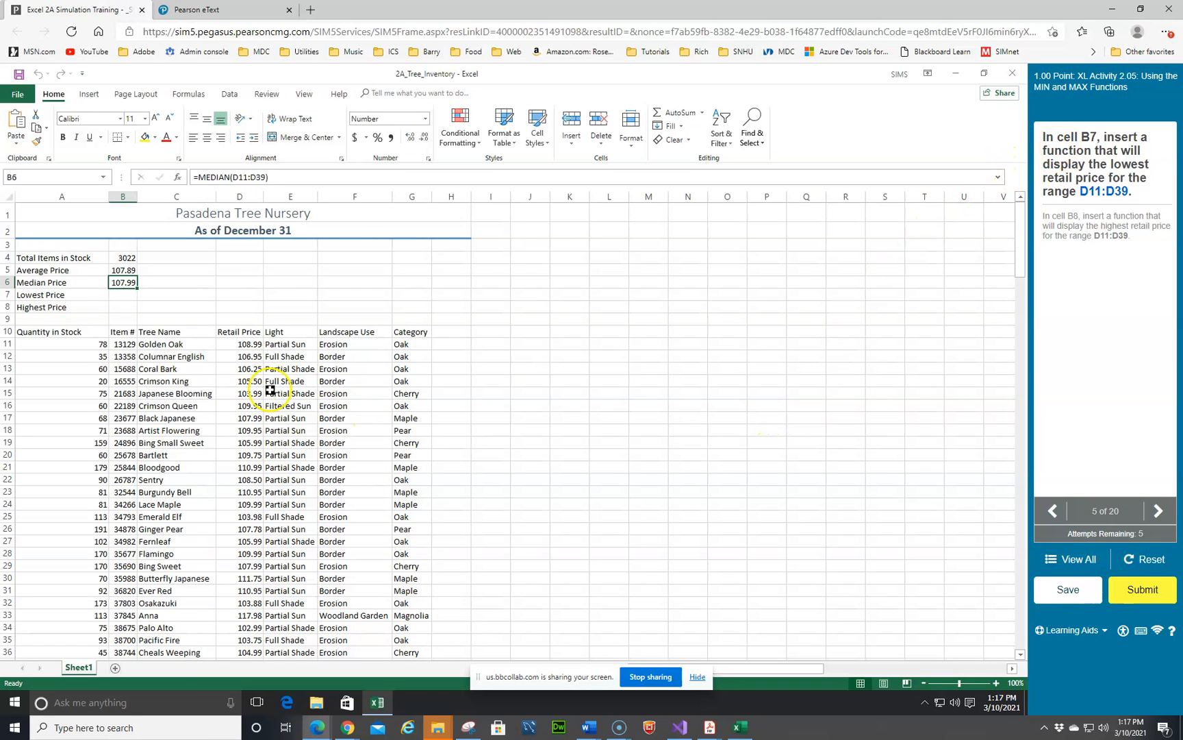
# Step: Insert the MIN function in cell B7 for the retail price range D11:D39
pyautogui.click(118, 293)
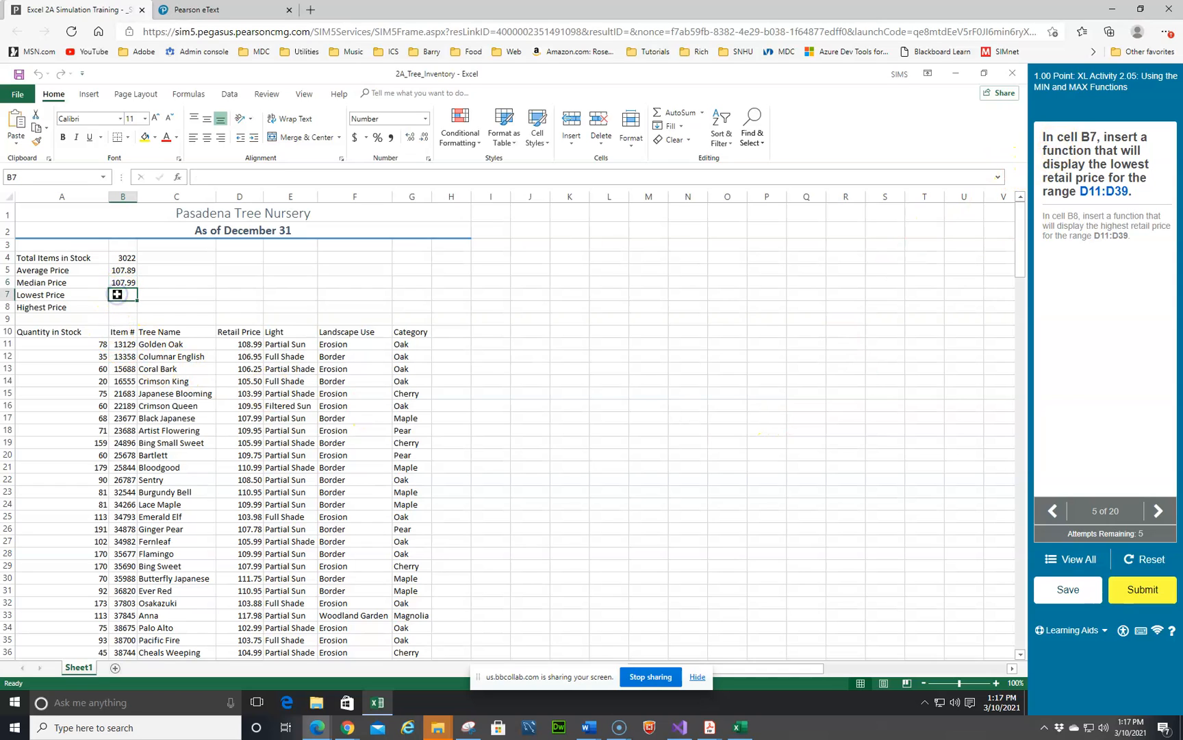
pyautogui.click(703, 113)
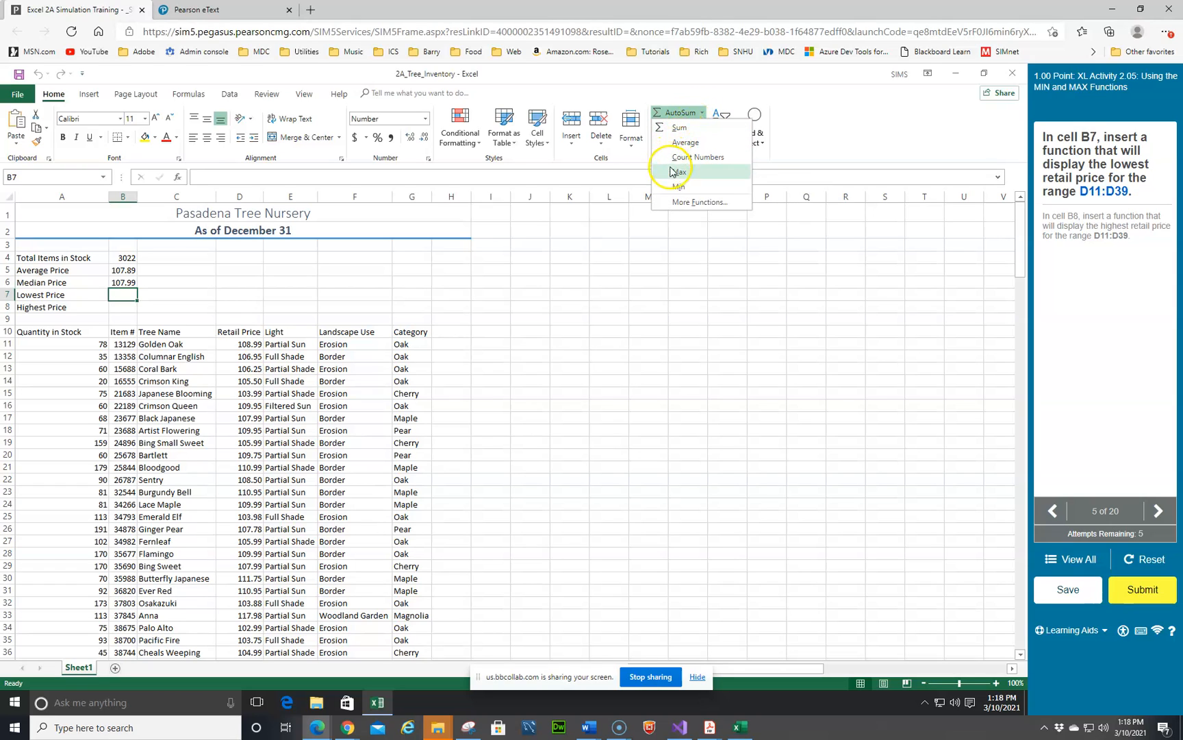
pyautogui.click(678, 188)
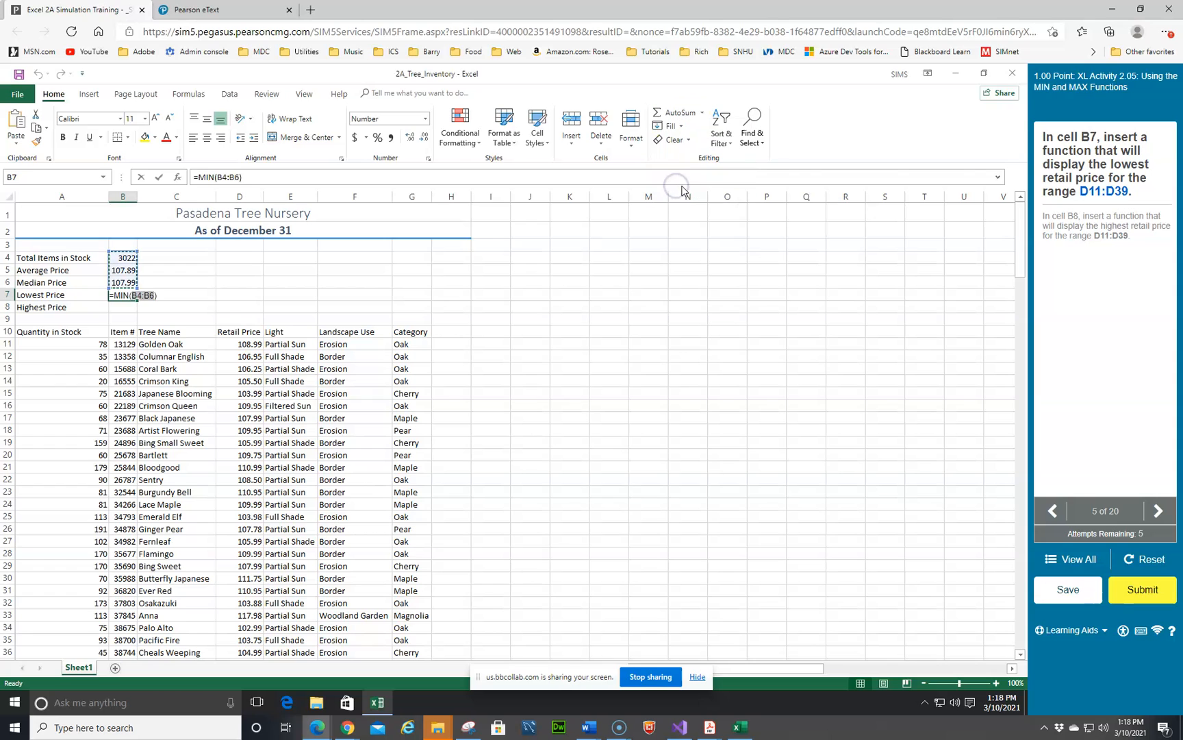
pyautogui.click(240, 341)
pyautogui.scroll(-2, 298, 528)
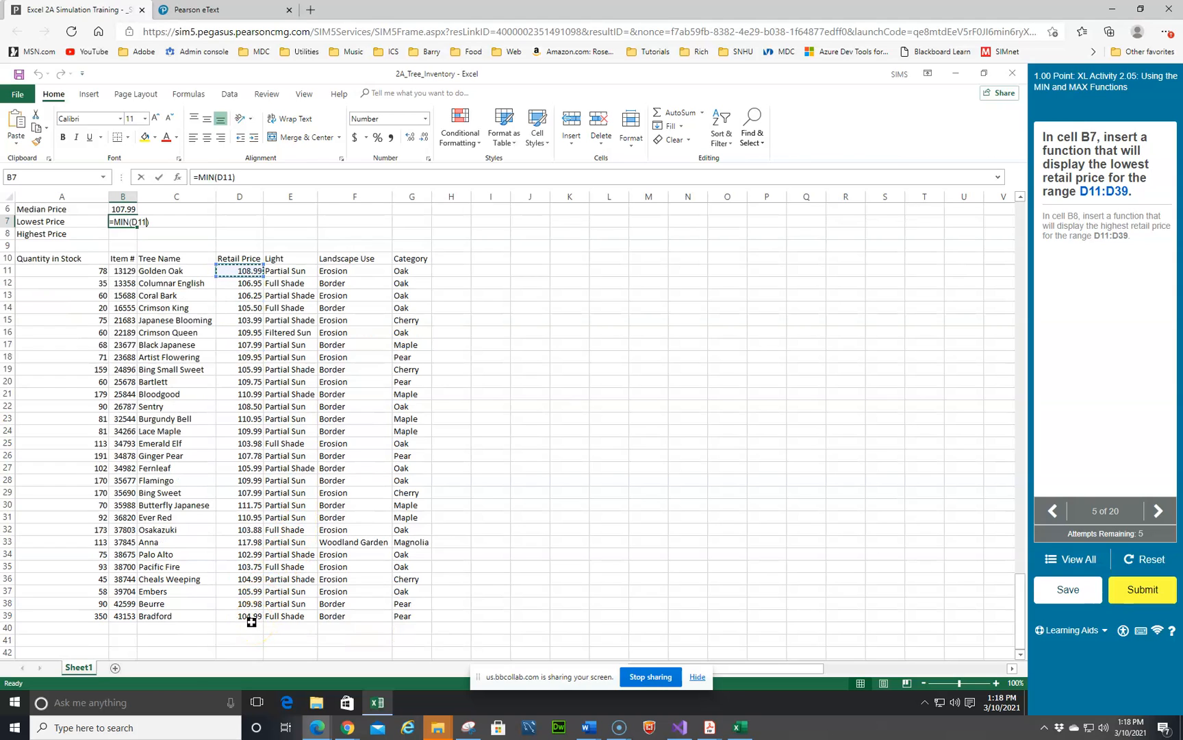
pyautogui.keyDown('shift'); pyautogui.click(252, 618); pyautogui.keyUp('shift')
pyautogui.press('Return')
# Step: Insert the MAX function in cell B8 for the retail price range D11:D39
pyautogui.click(112, 236)
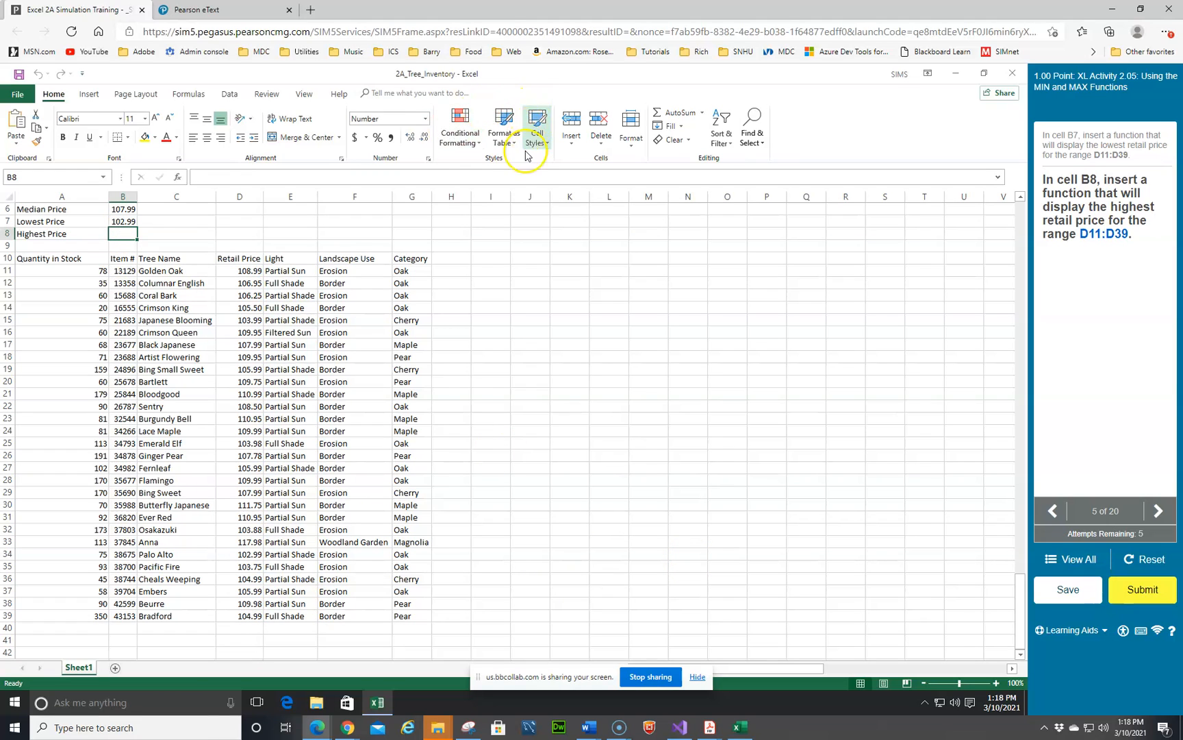
pyautogui.click(703, 112)
pyautogui.click(680, 172)
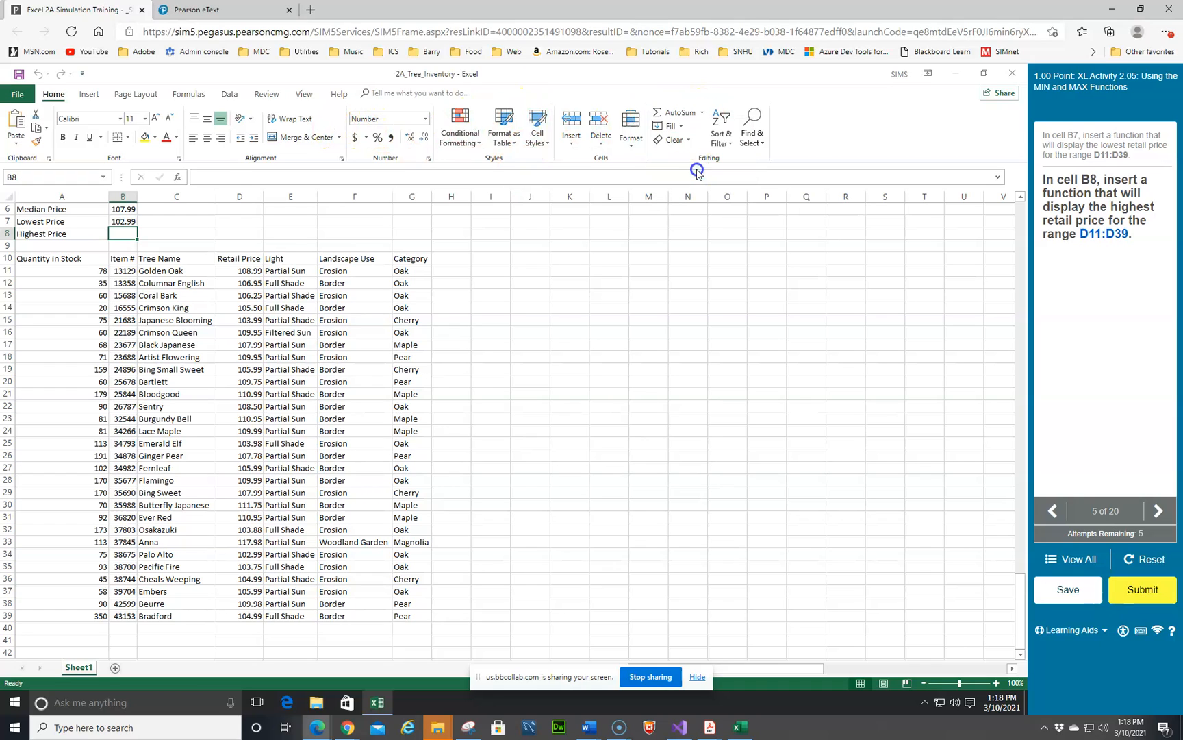
pyautogui.moveTo(238, 270); pyautogui.dragTo(255, 611)
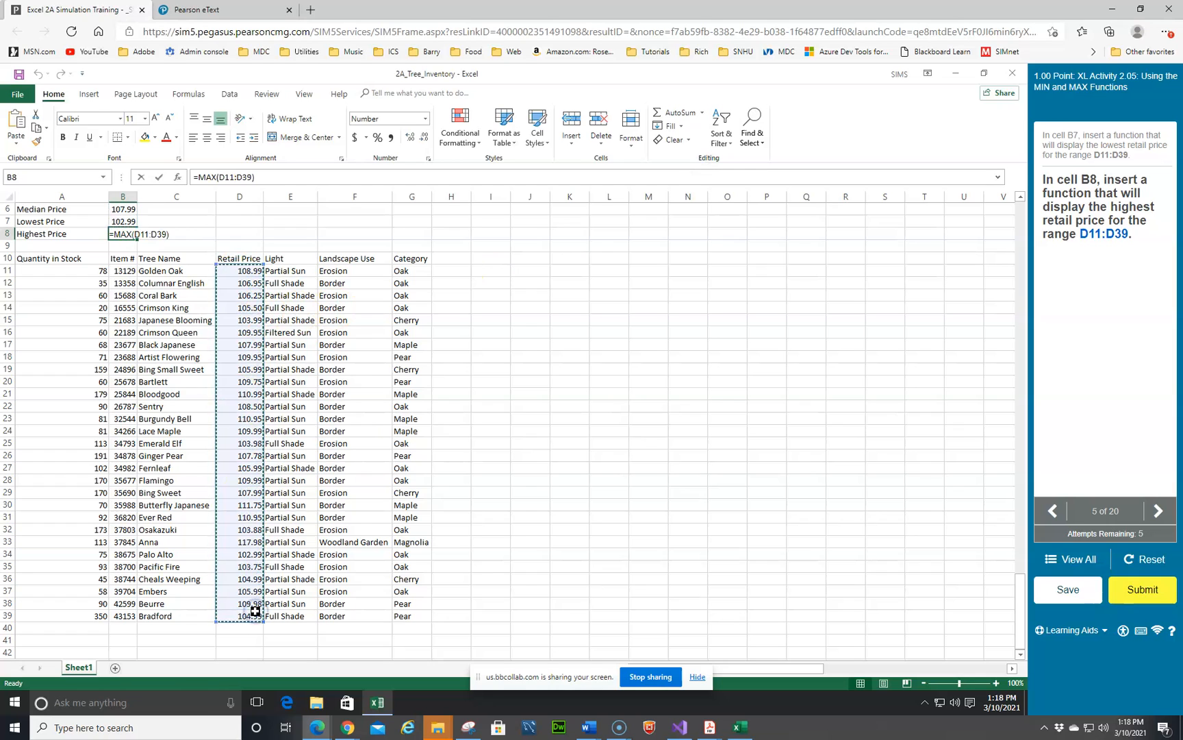
pyautogui.press('Return')
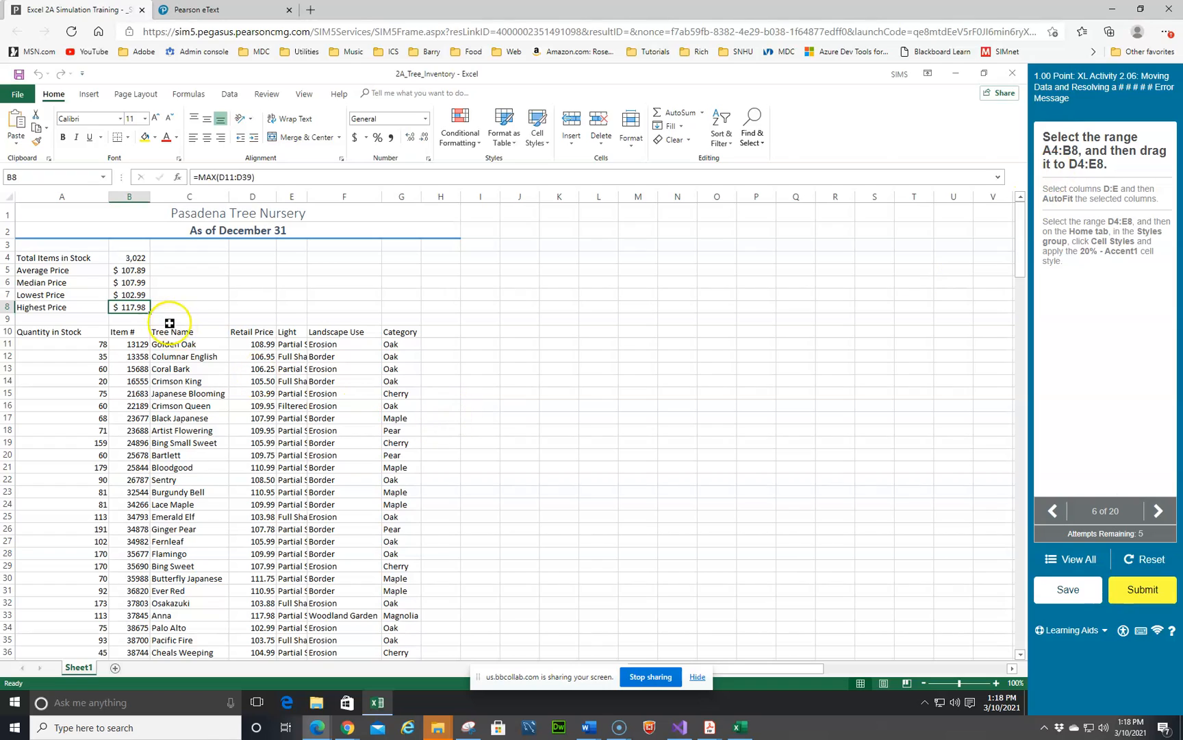
# Step: Move the statistics range A4:B8 to D4:E8 and AutoFit columns D and E
pyautogui.click(38, 258)
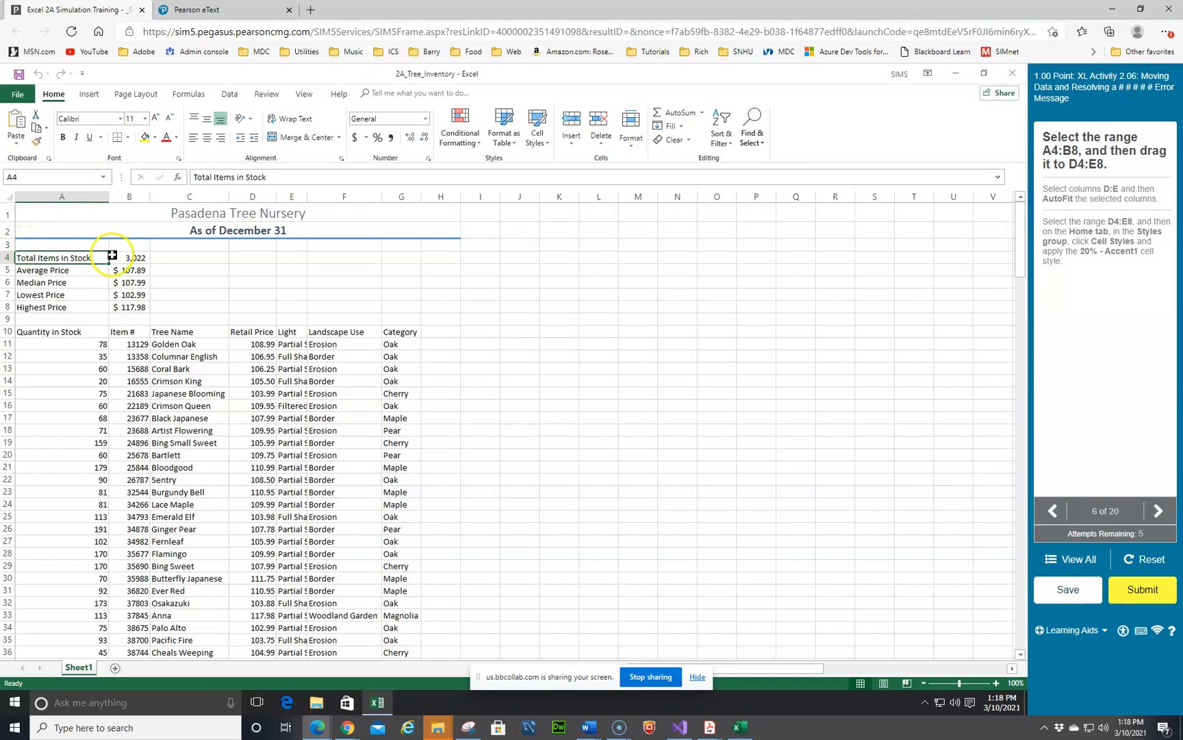
pyautogui.keyDown('shift'); pyautogui.click(128, 305); pyautogui.keyUp('shift')
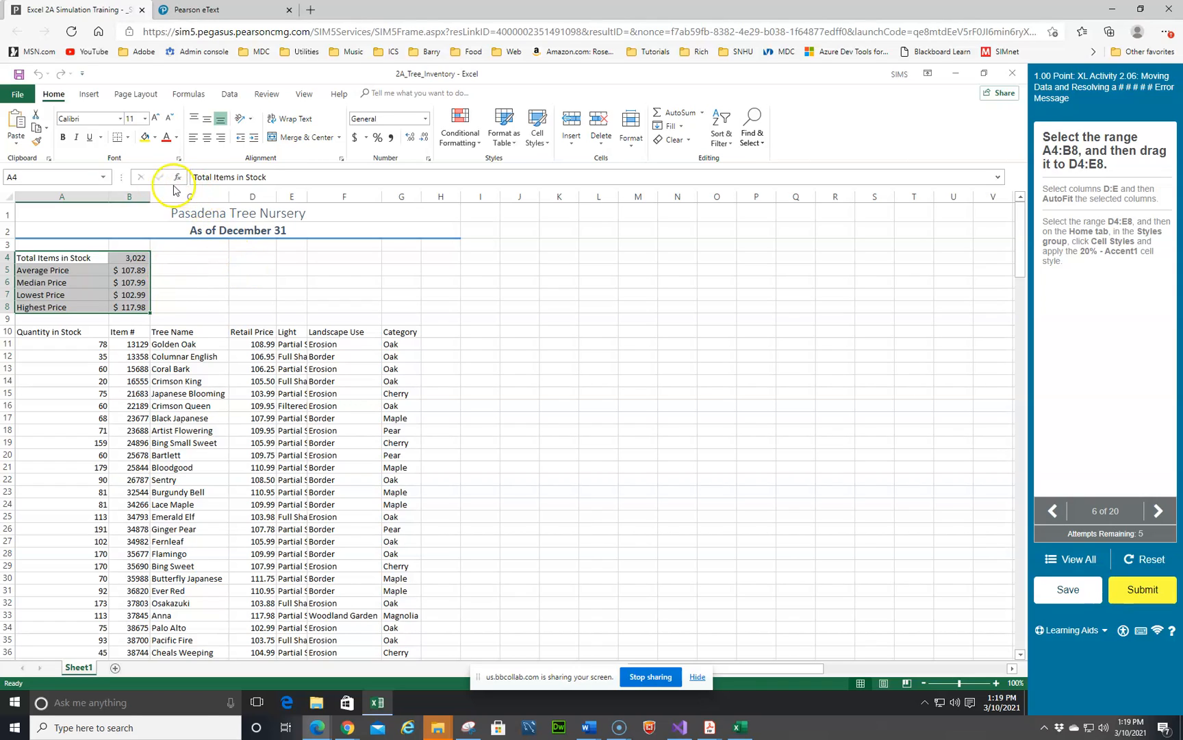
pyautogui.click(40, 121)
pyautogui.click(252, 258)
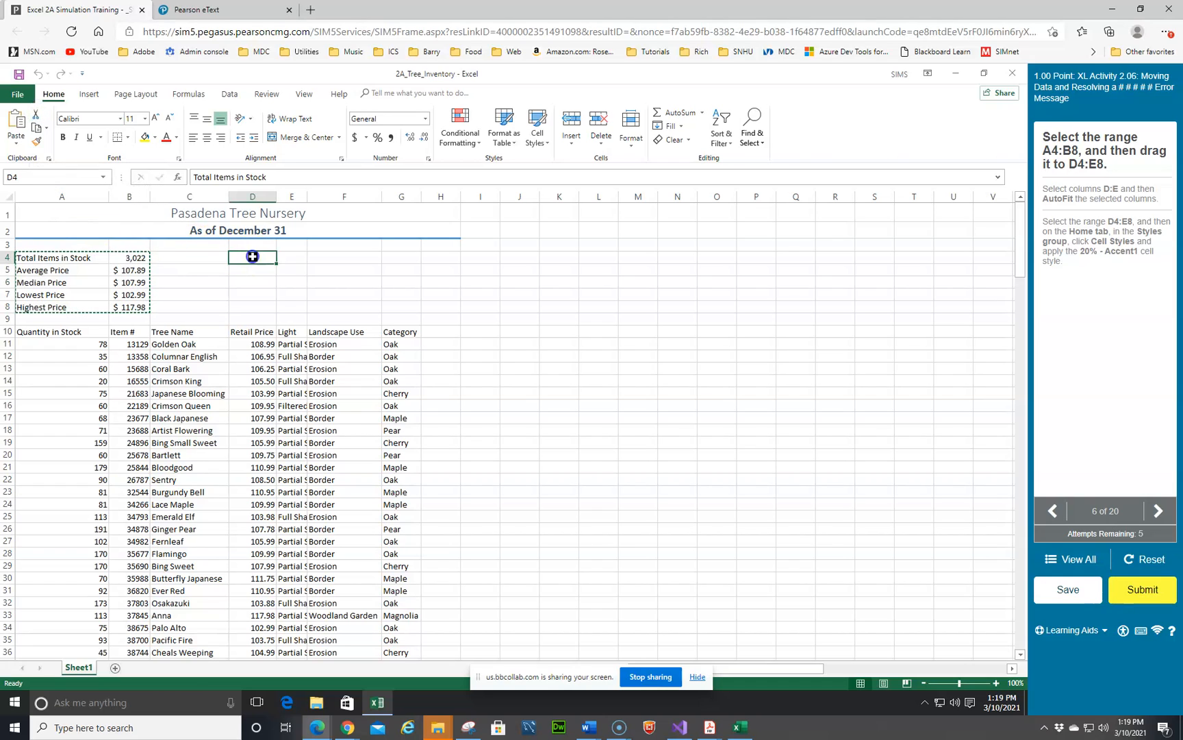
pyautogui.click(16, 137)
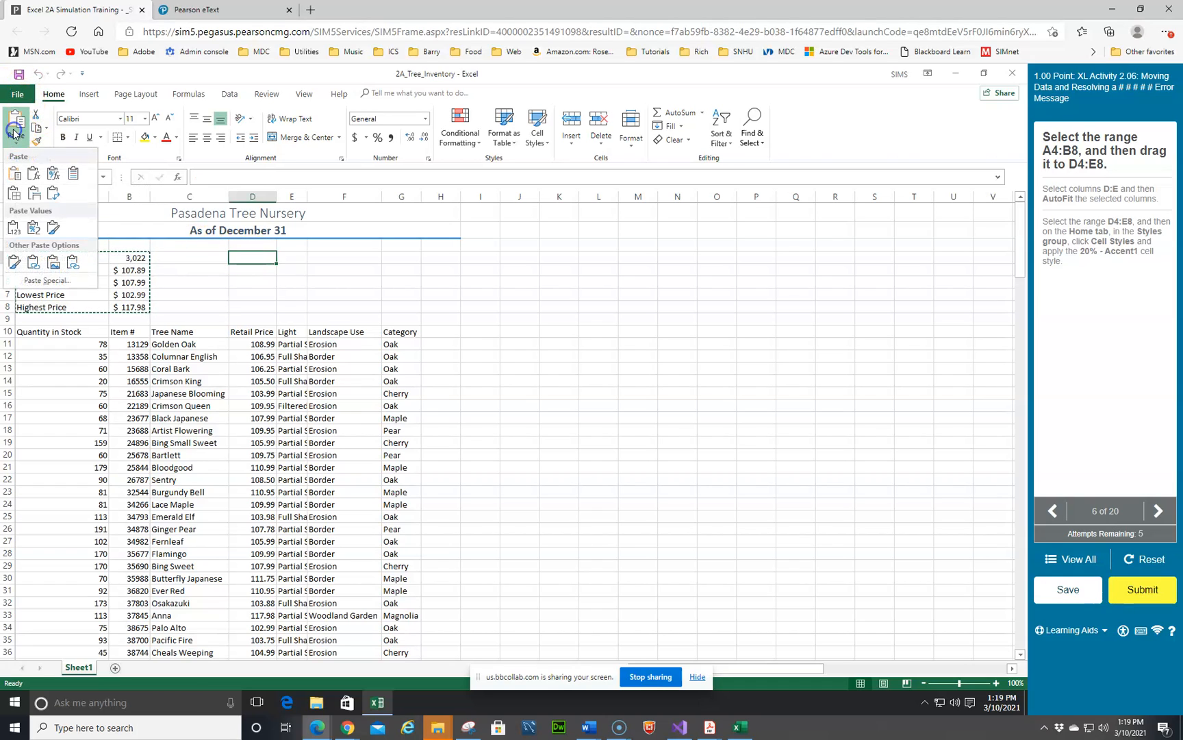
pyautogui.click(12, 173)
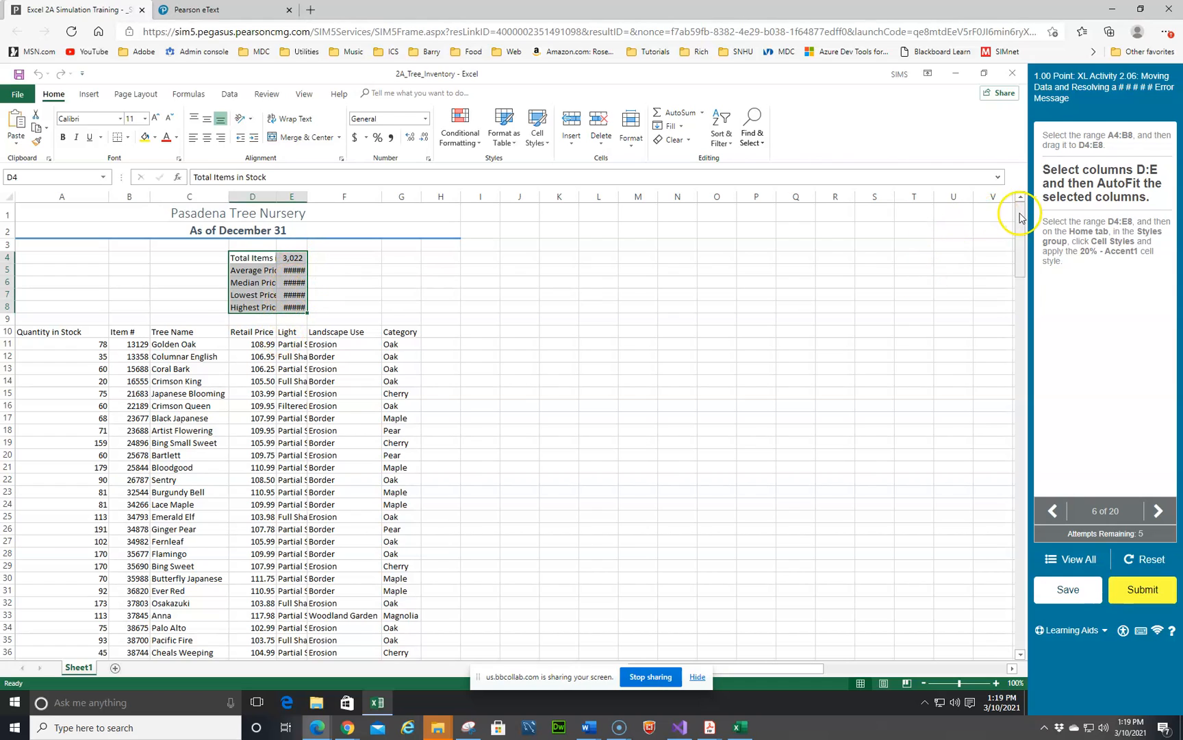
pyautogui.moveTo(251, 200); pyautogui.dragTo(283, 195)
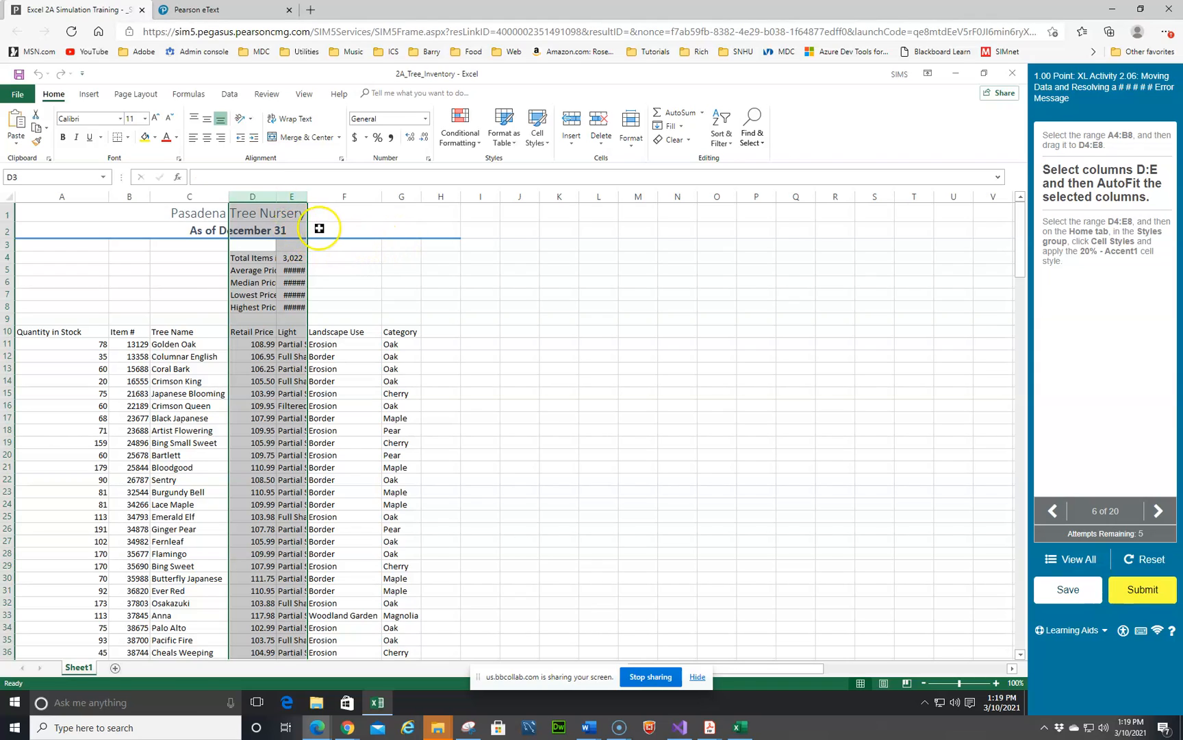
pyautogui.doubleClick(276, 198)
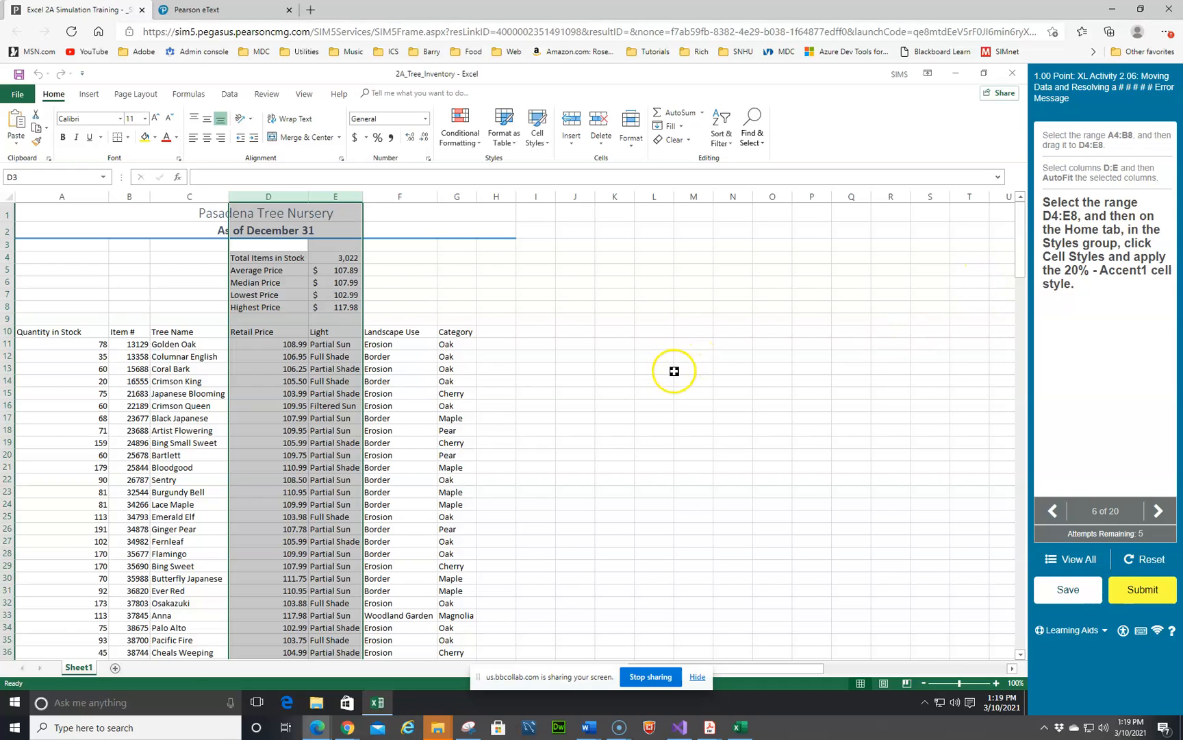
# Step: Apply the 20% - Accent1 cell style to the range D4:E8
pyautogui.click(245, 257)
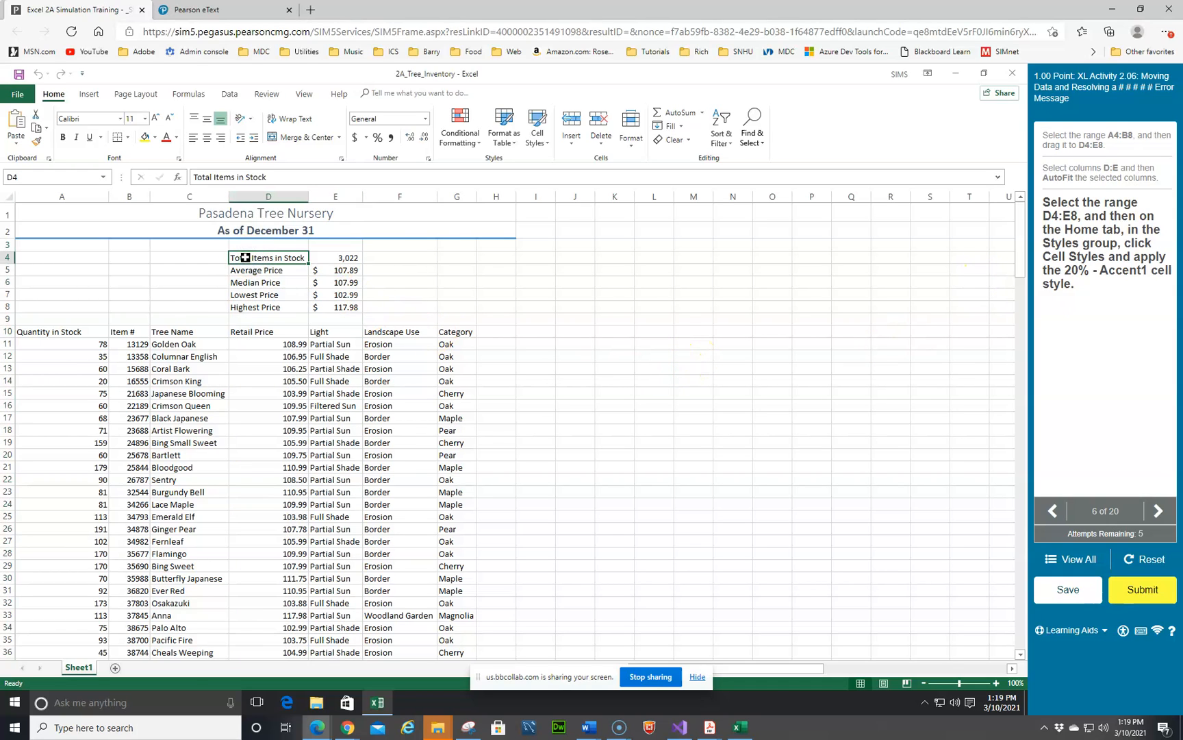
pyautogui.keyDown('shift'); pyautogui.click(340, 306); pyautogui.keyUp('shift')
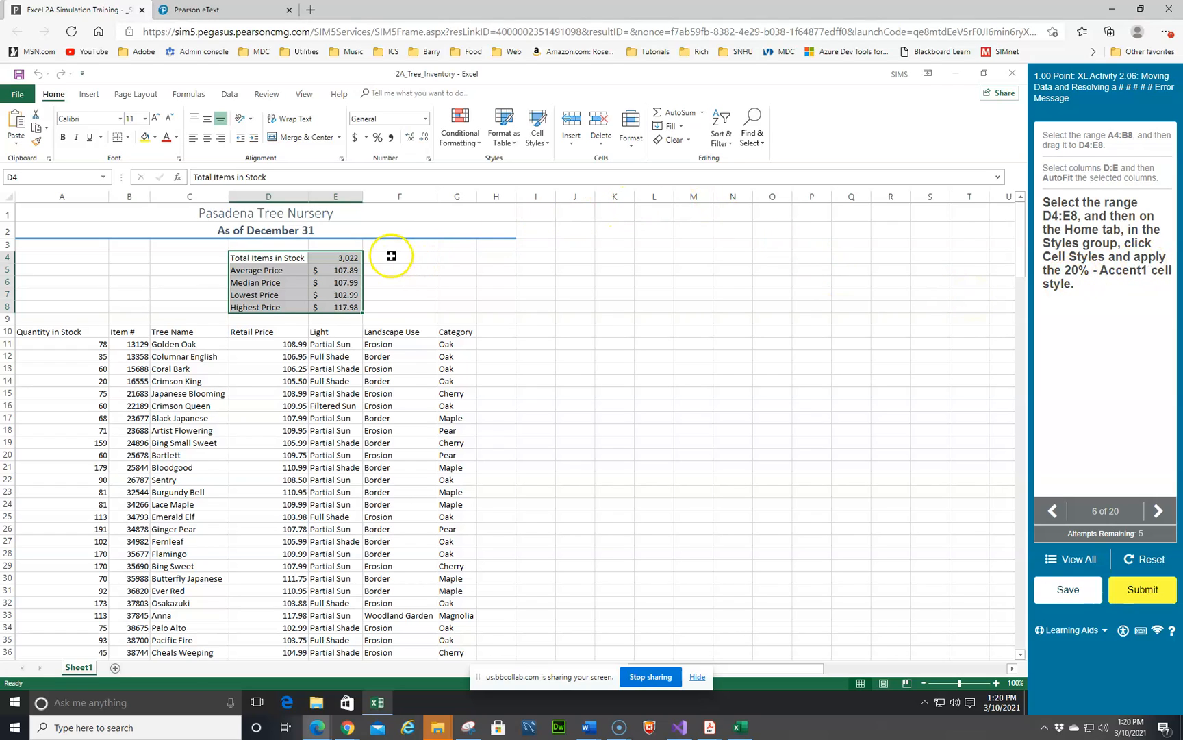
pyautogui.click(547, 146)
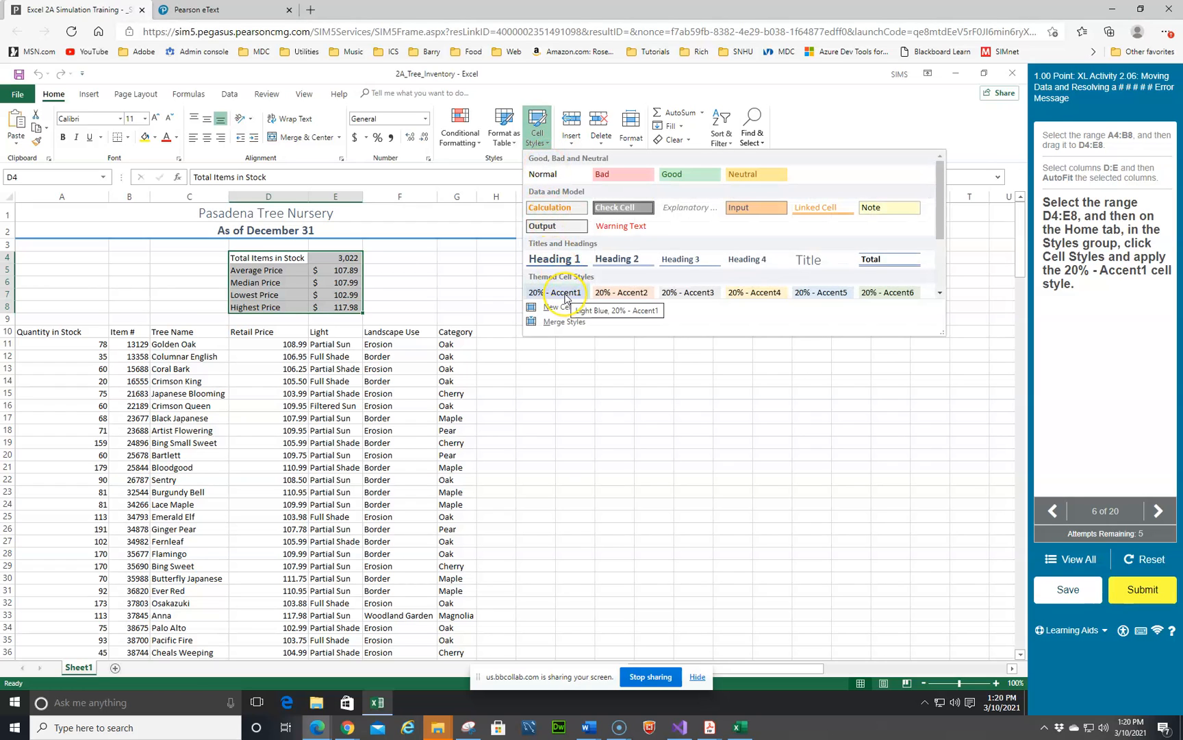
pyautogui.click(565, 293)
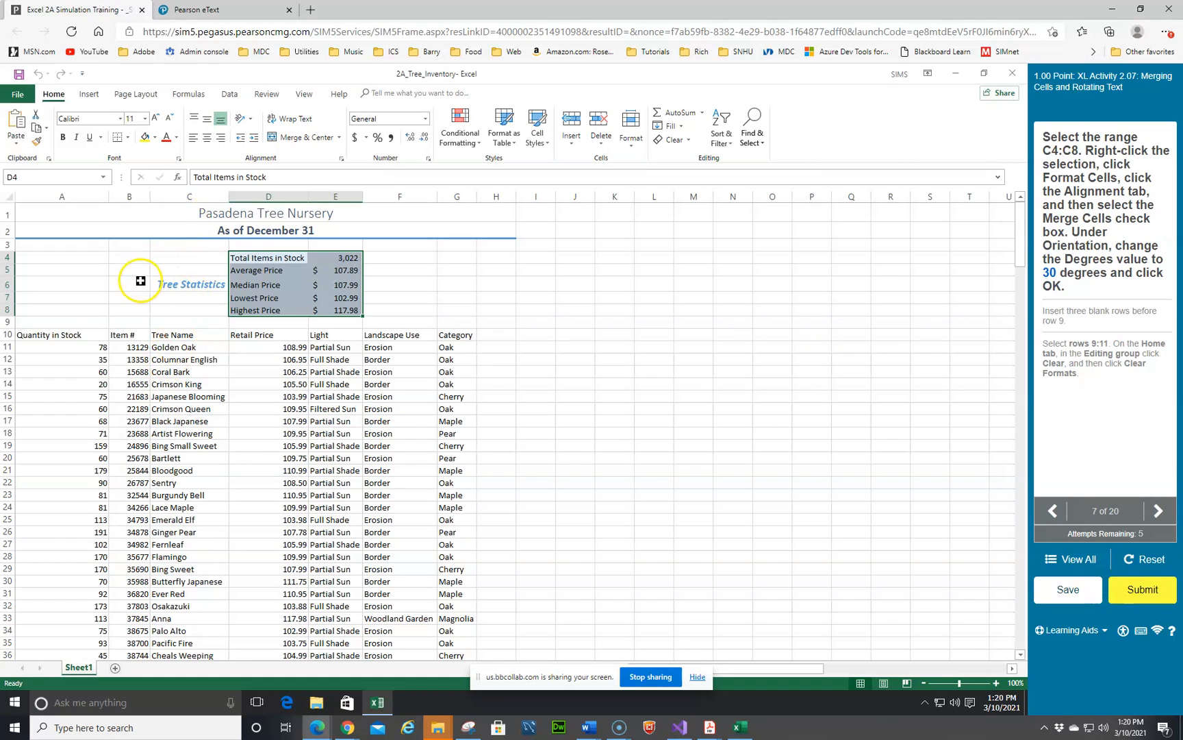
# Step: Merge cells C4:C8 and rotate their text orientation to 30 degrees
pyautogui.click(173, 255)
pyautogui.moveTo(173, 255); pyautogui.dragTo(179, 310)
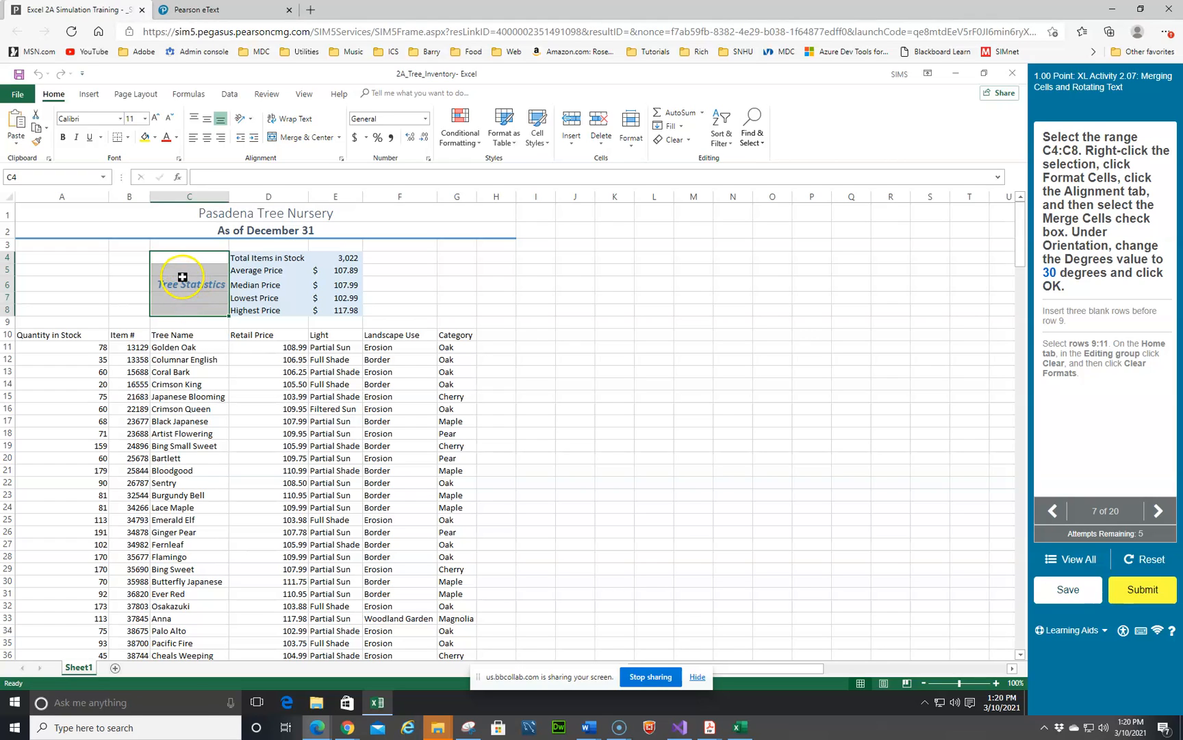
pyautogui.click(429, 158)
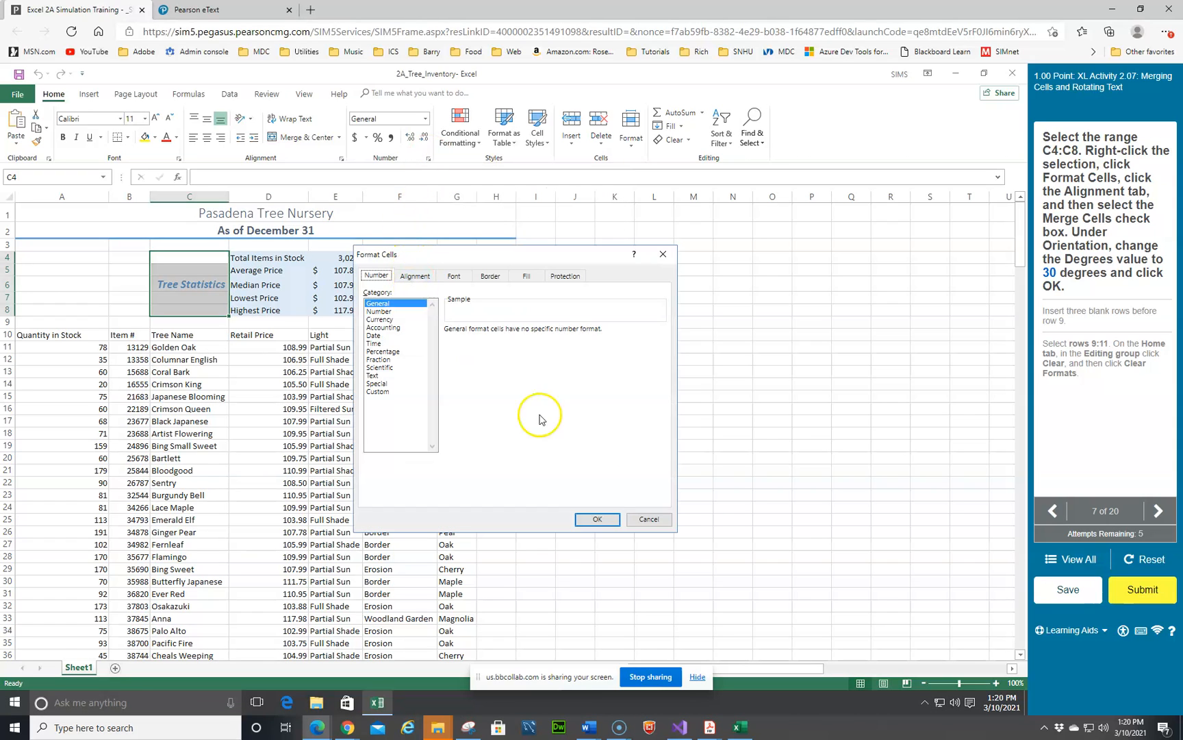
pyautogui.click(649, 518)
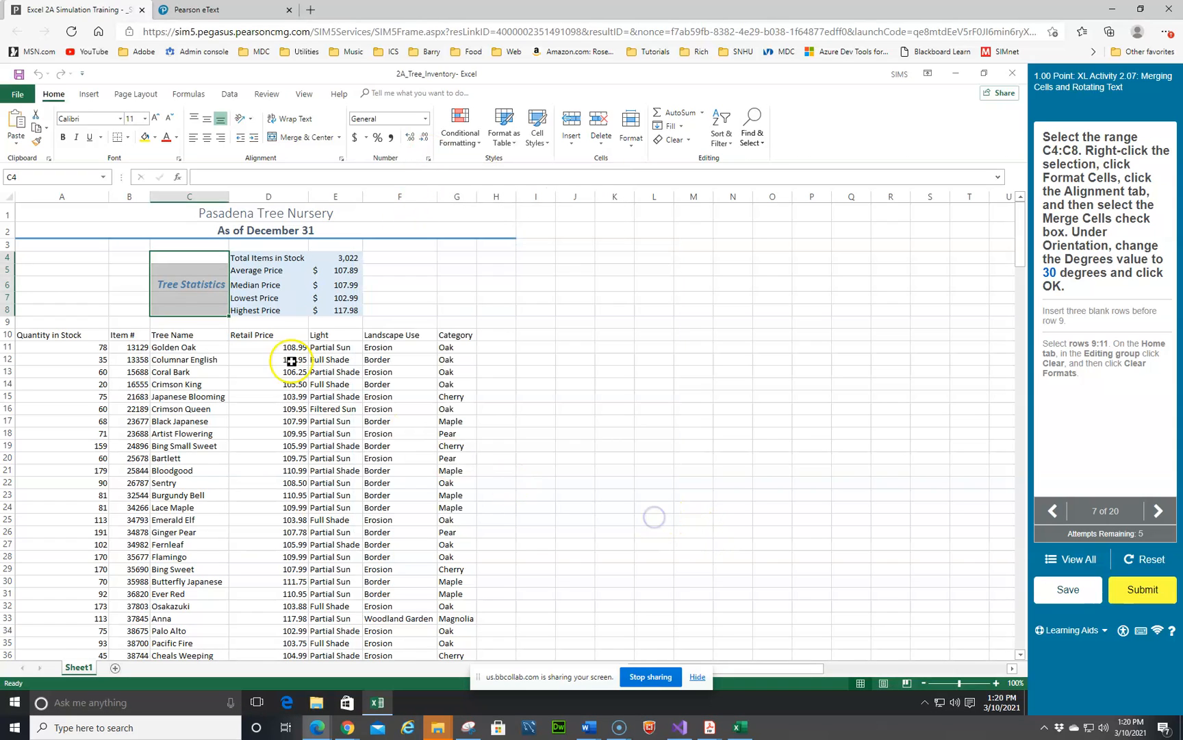
pyautogui.rightClick(190, 283)
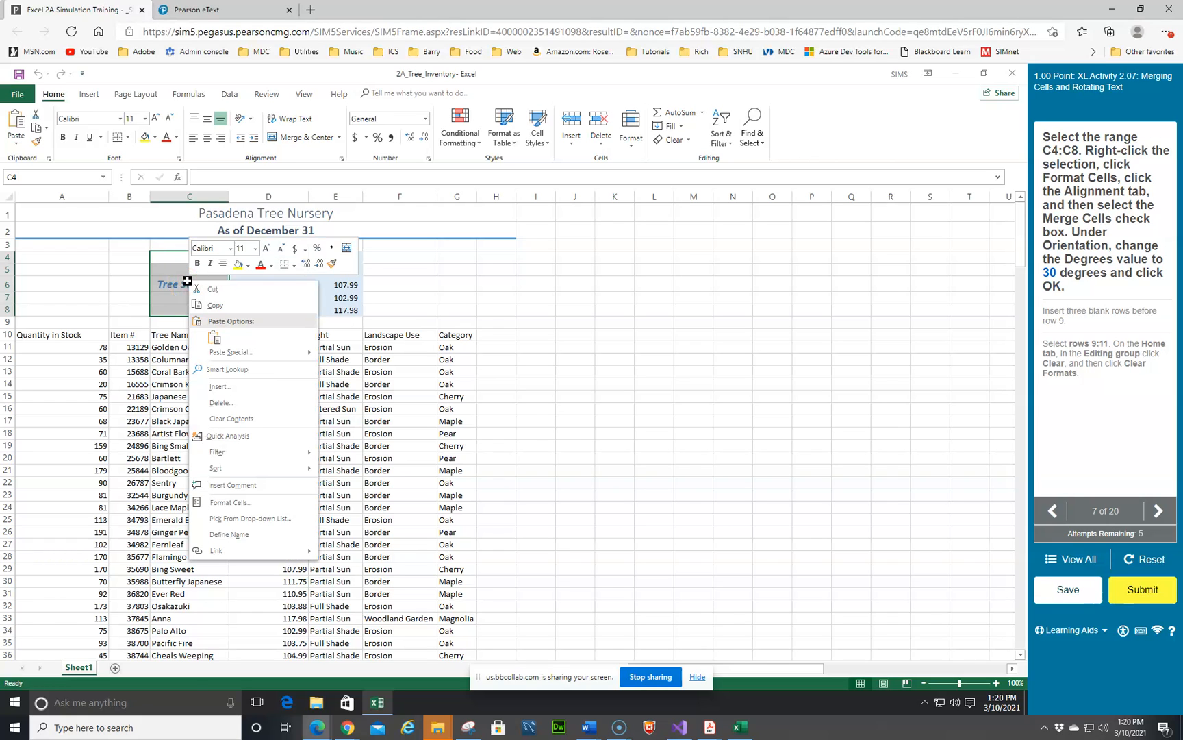
pyautogui.click(229, 502)
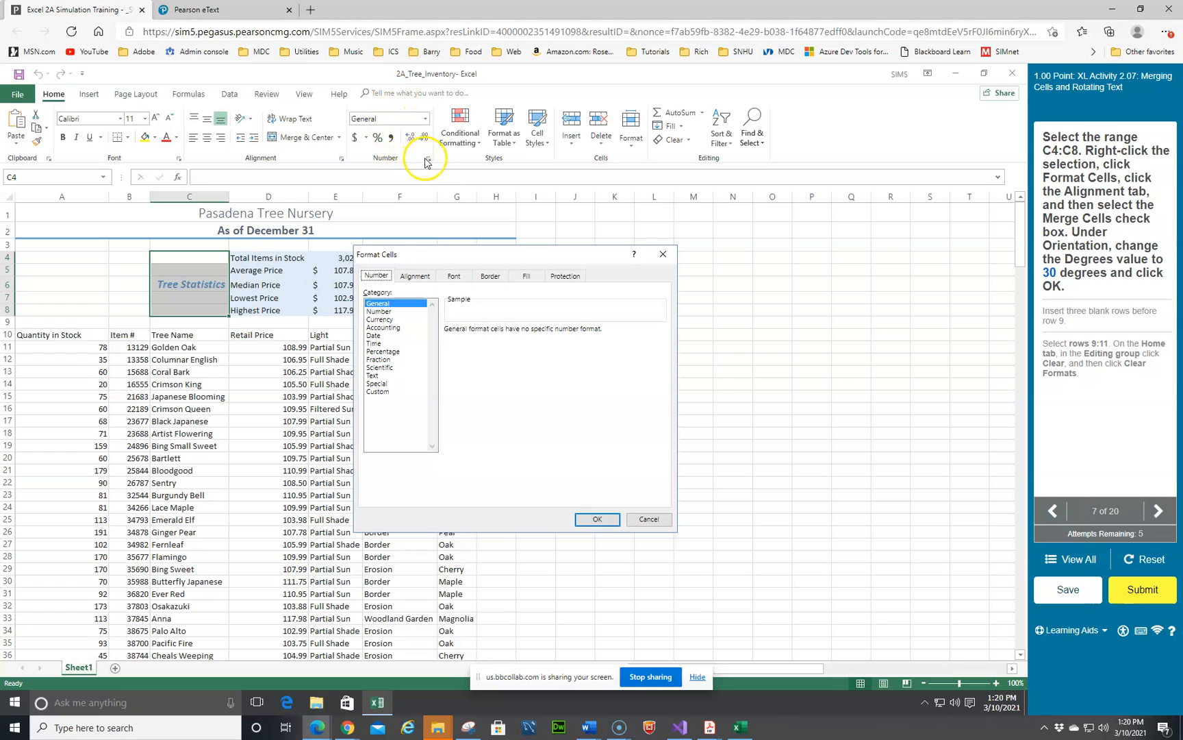
pyautogui.click(410, 277)
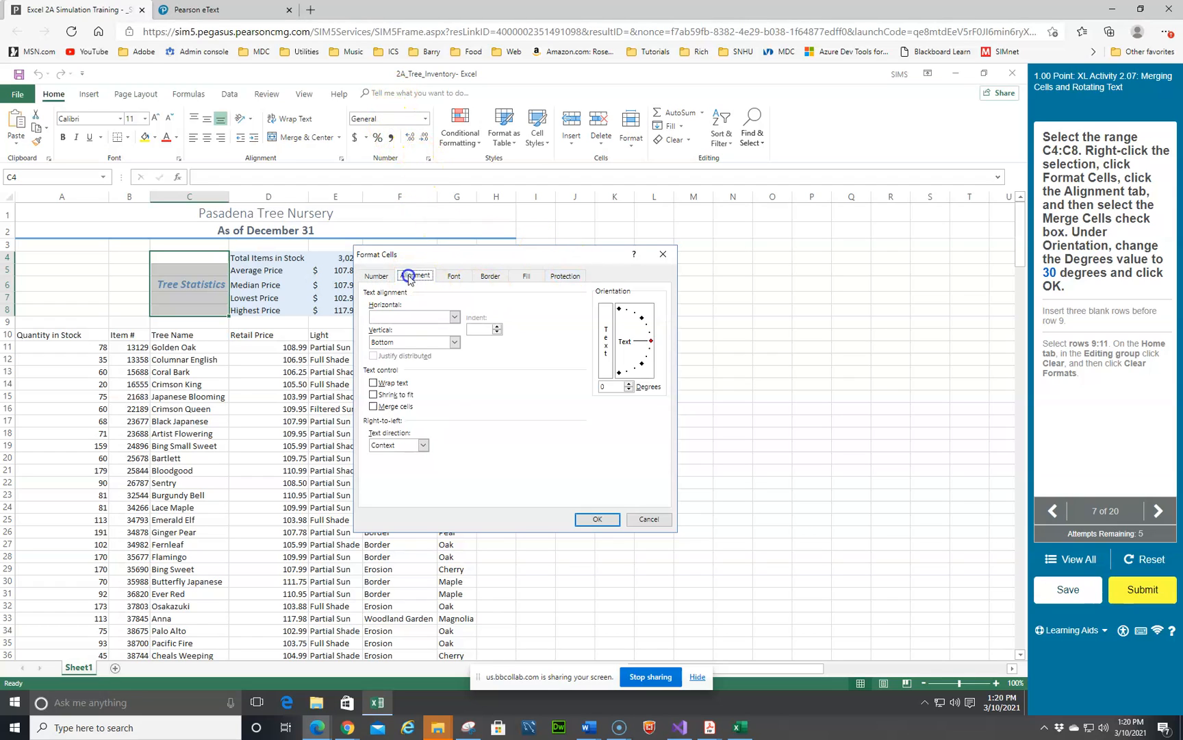
pyautogui.click(374, 407)
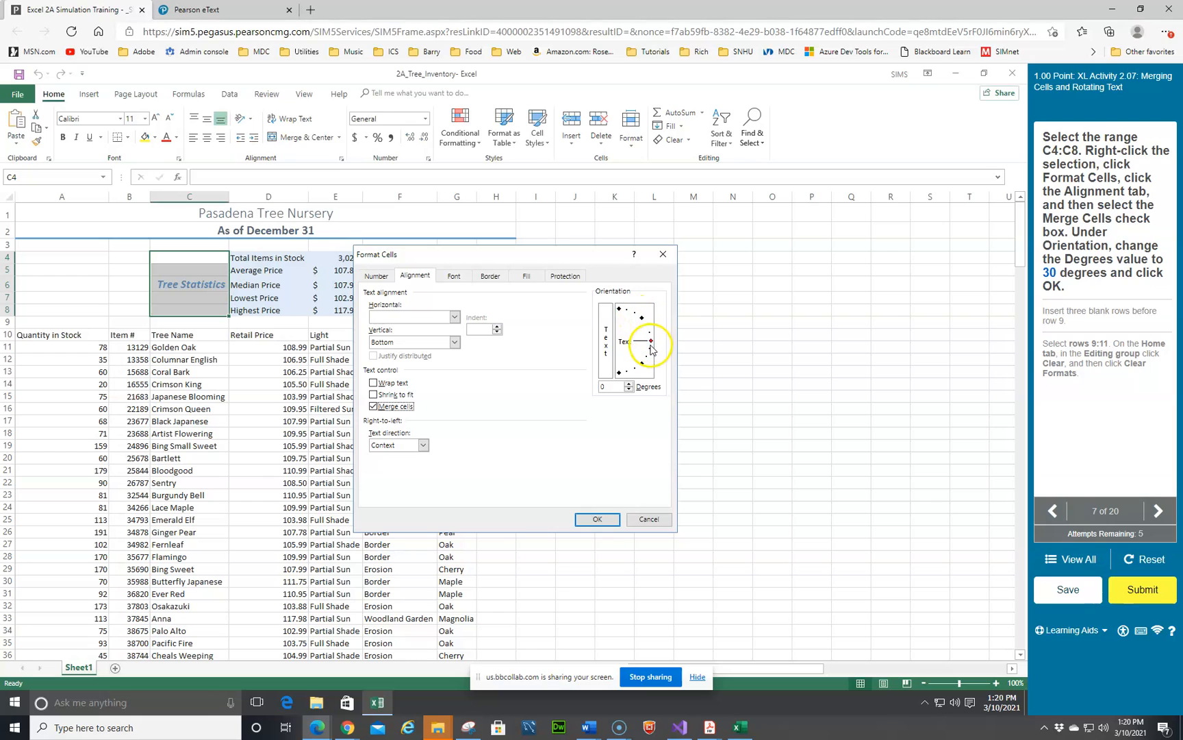
pyautogui.click(603, 385)
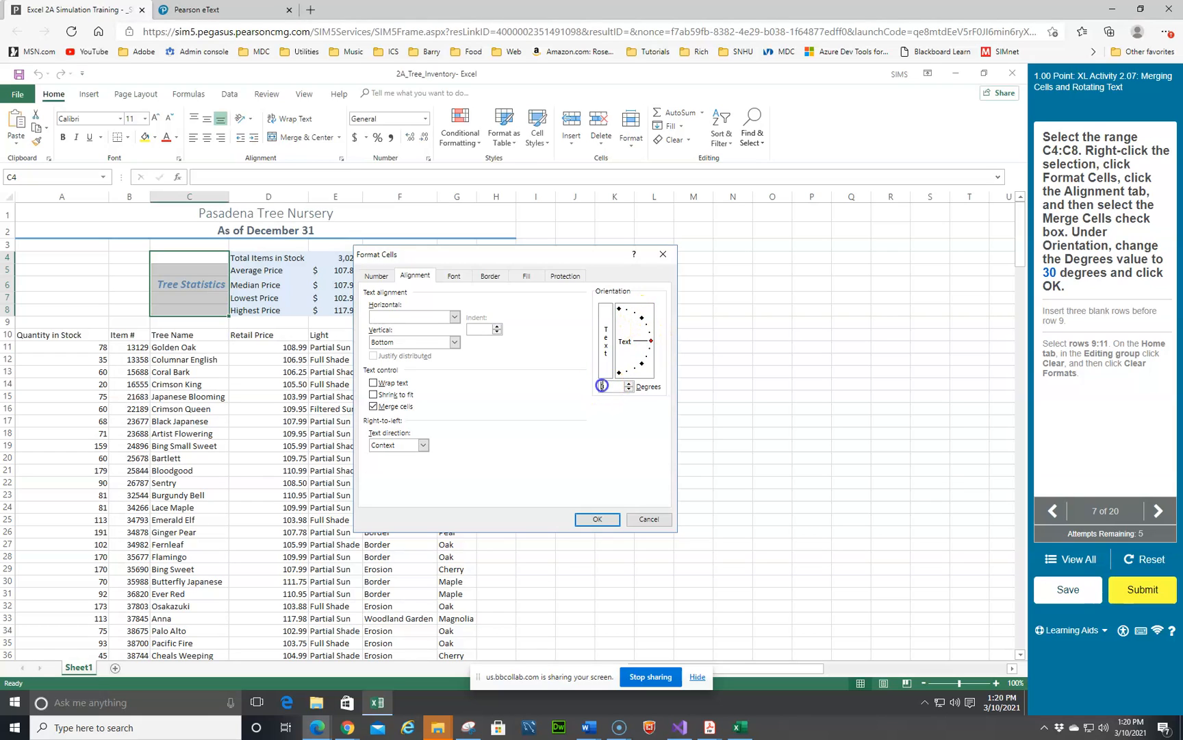
pyautogui.write('3')
pyautogui.click(586, 518)
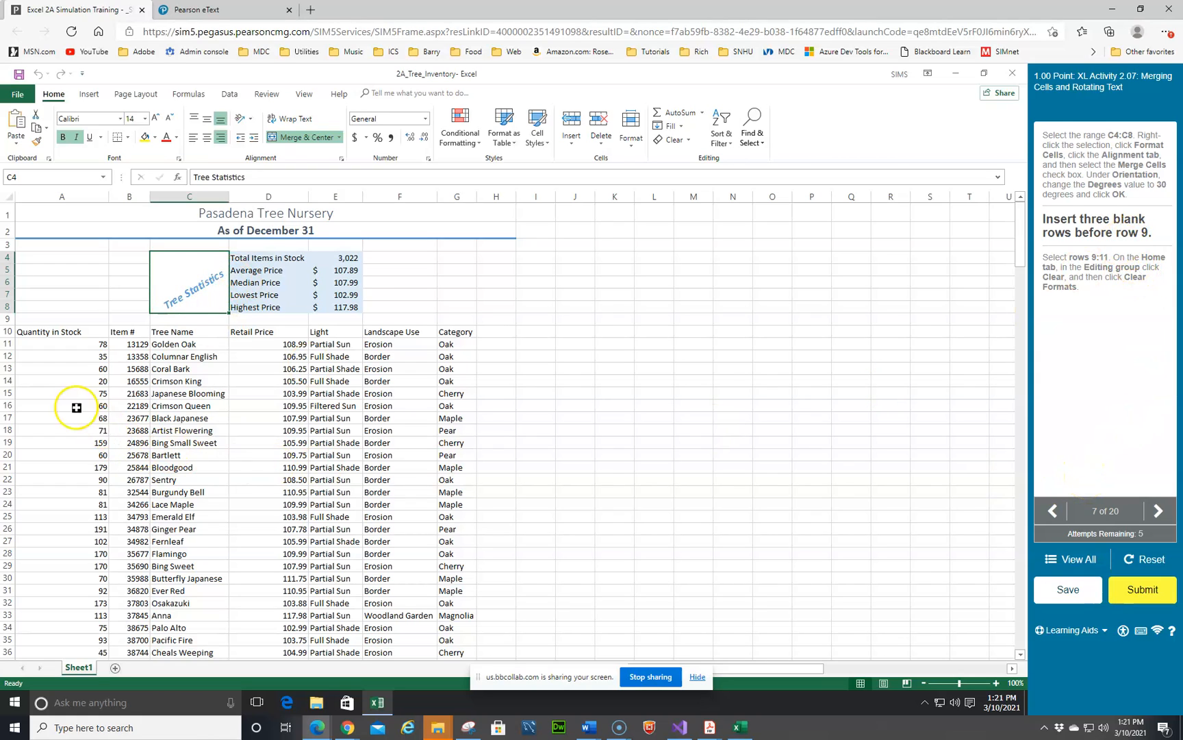
# Step: Insert three blank rows above row 9
pyautogui.click(9, 320)
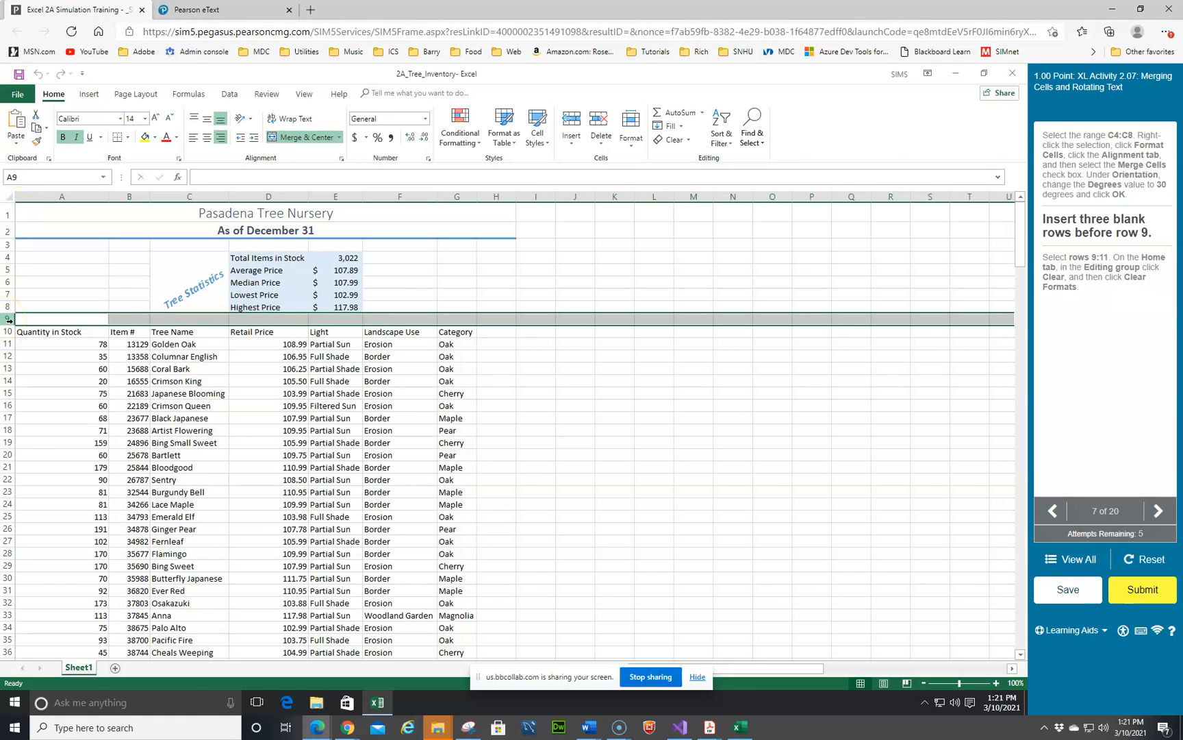
pyautogui.rightClick(8, 319)
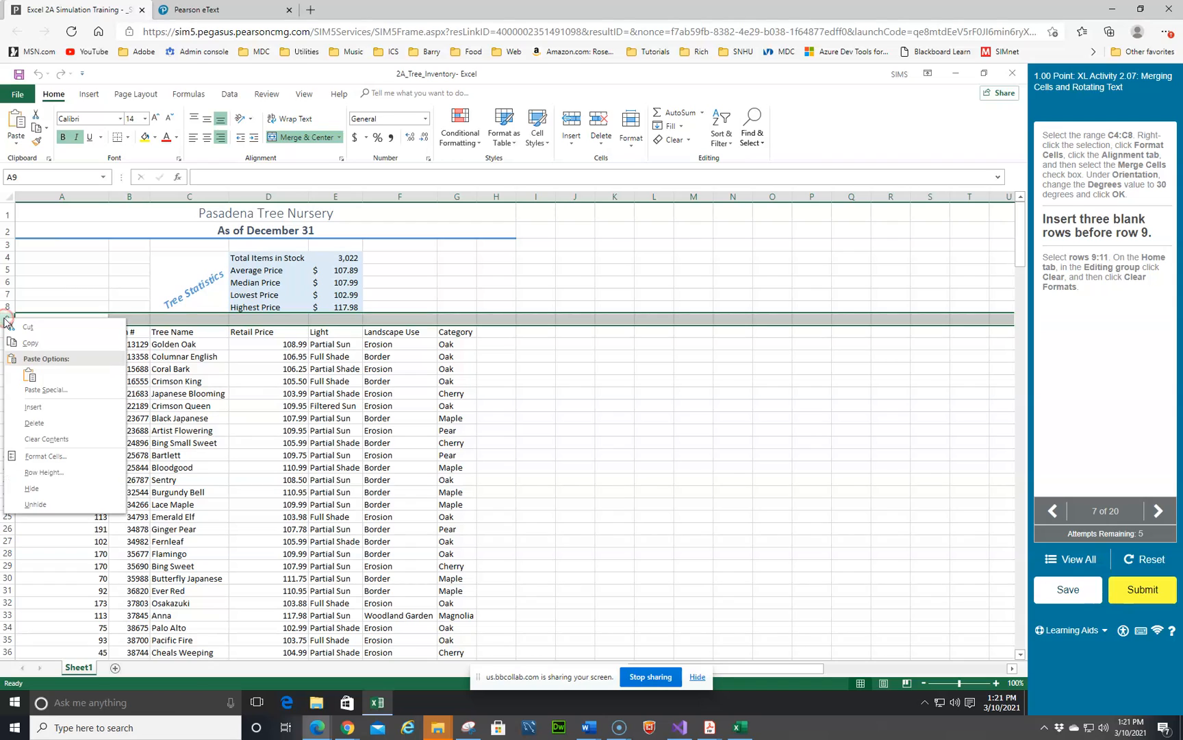
pyautogui.click(31, 409)
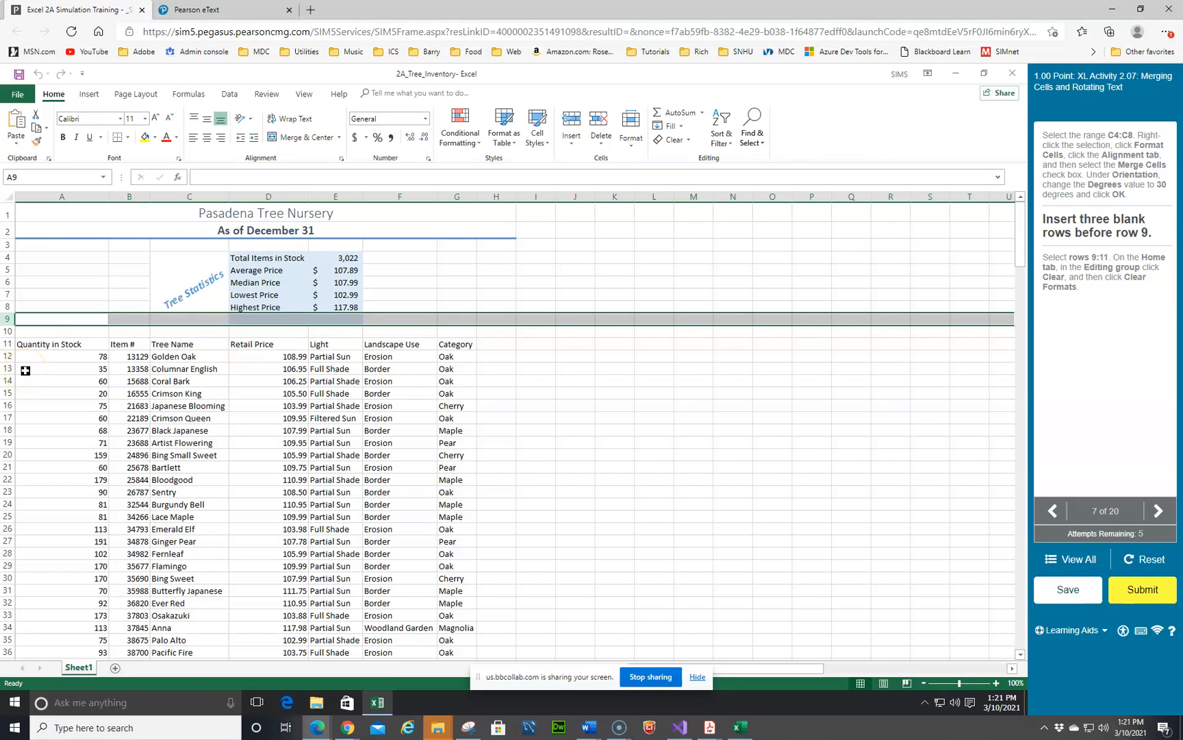
pyautogui.press('F4')
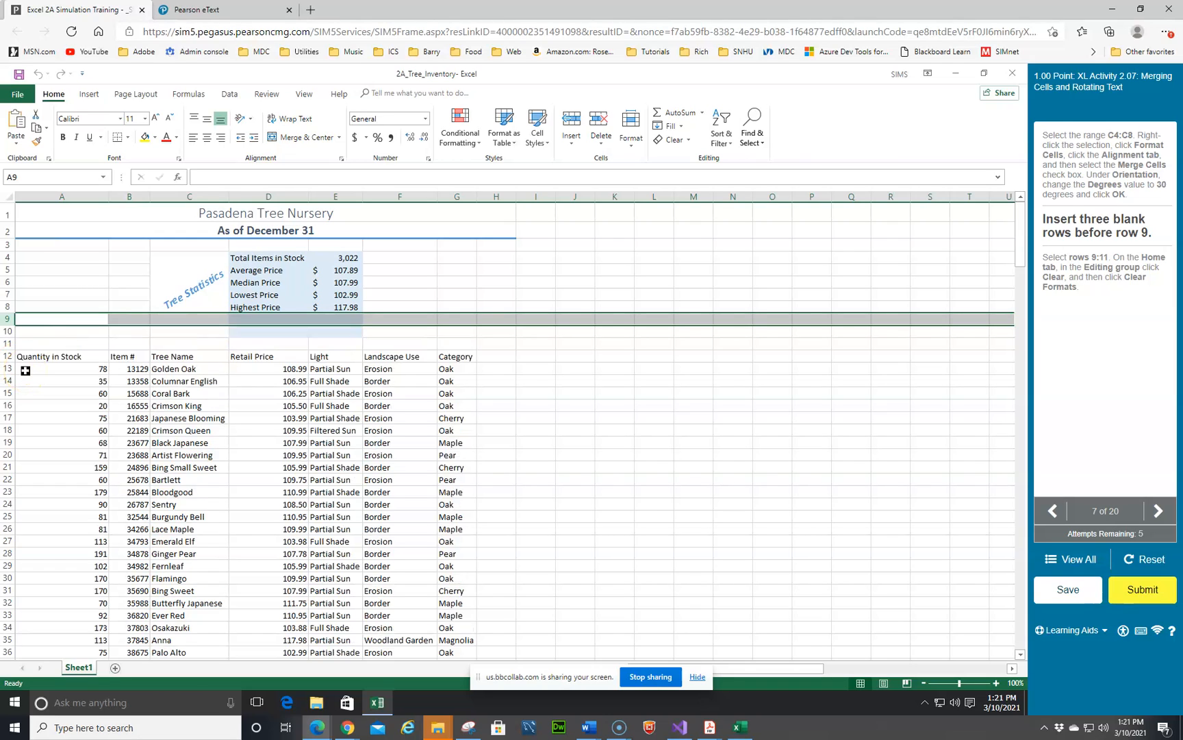
pyautogui.press('F4')
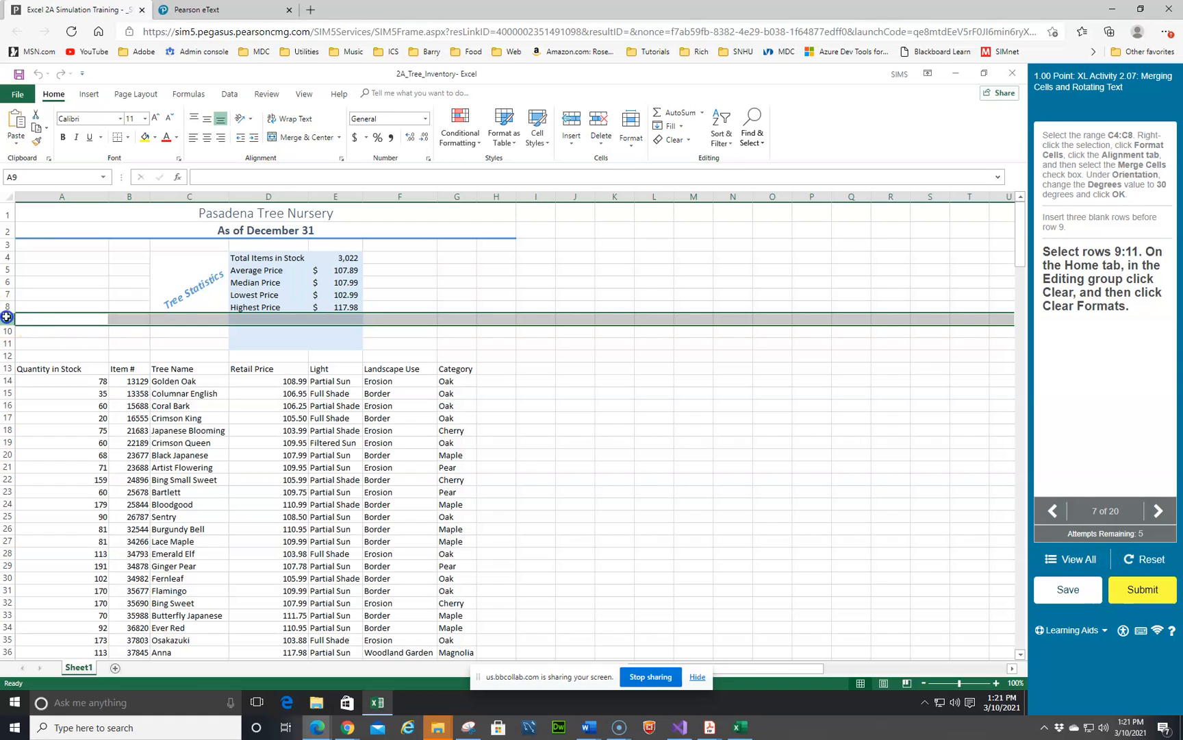
# Step: Clear the formats from rows 9 through 11
pyautogui.moveTo(7, 327); pyautogui.dragTo(7, 343)
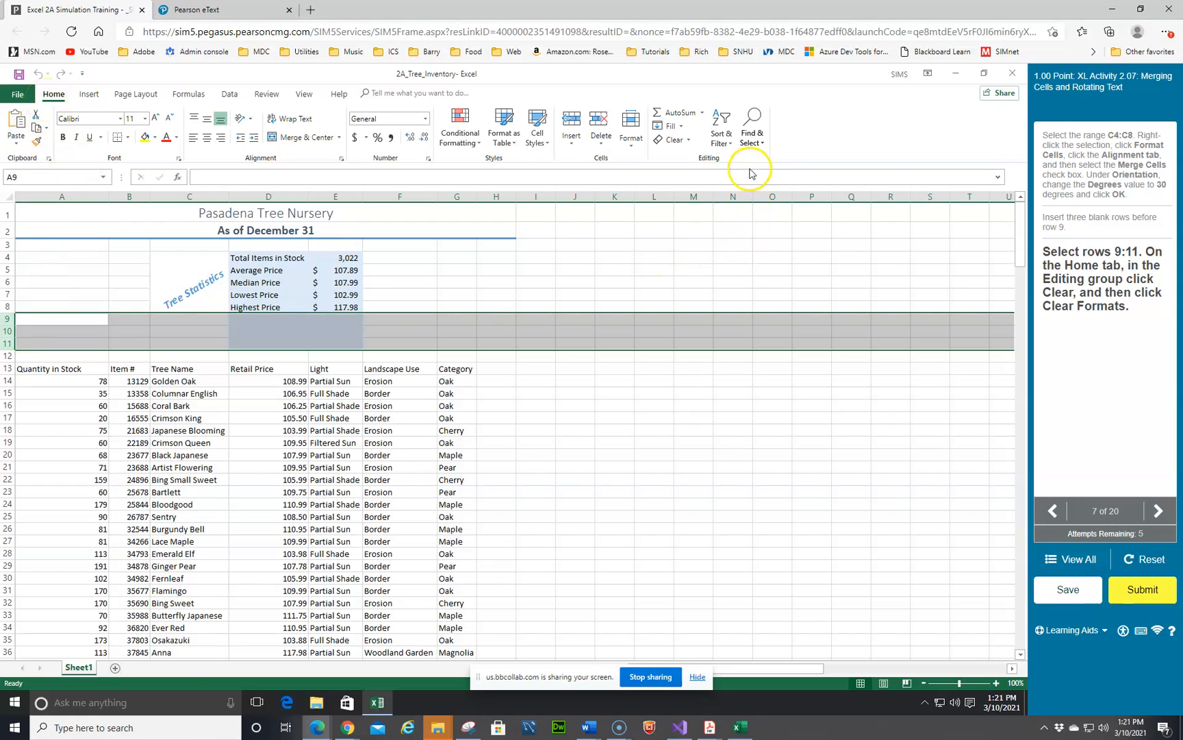
pyautogui.click(690, 141)
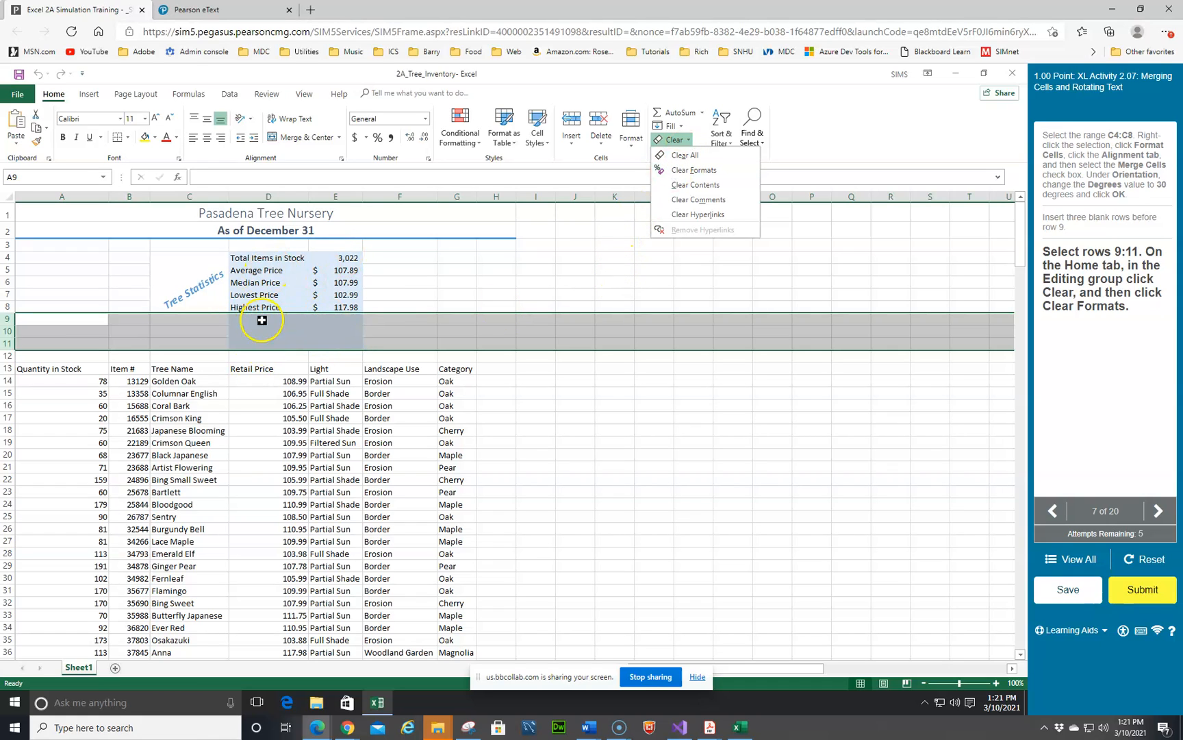
pyautogui.click(690, 171)
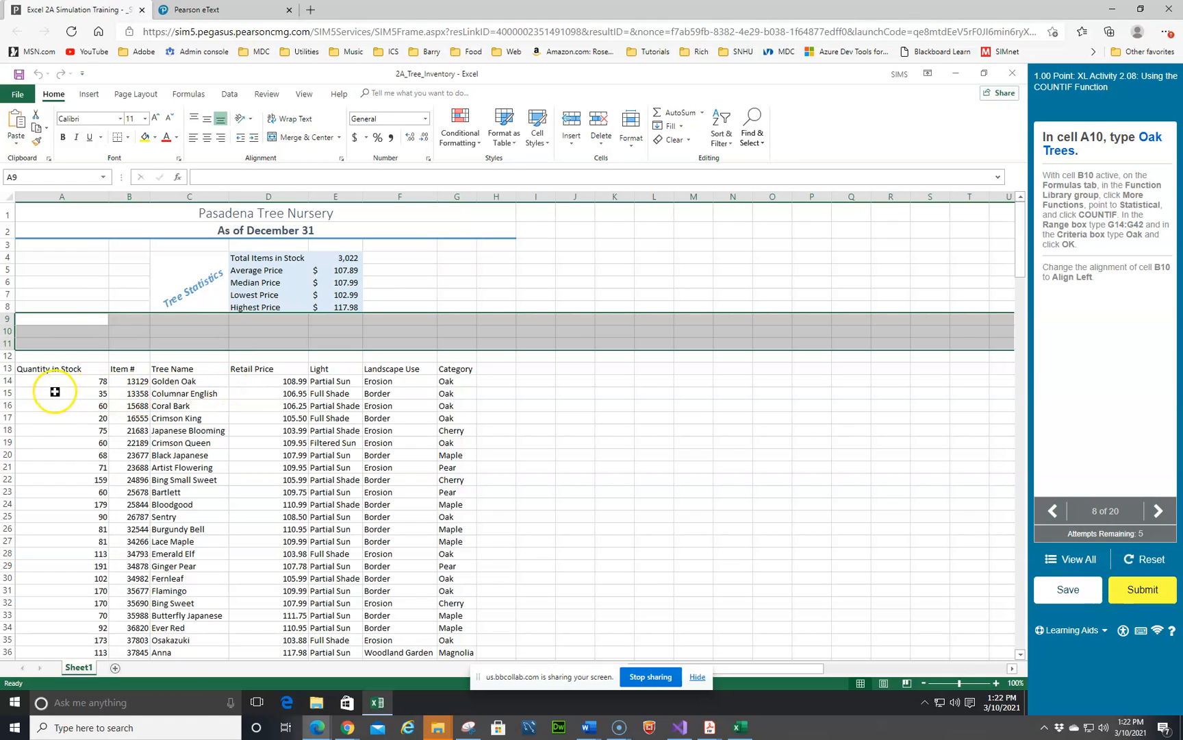
# Step: Enter the label Oak Trees in cell A10
pyautogui.click(59, 330)
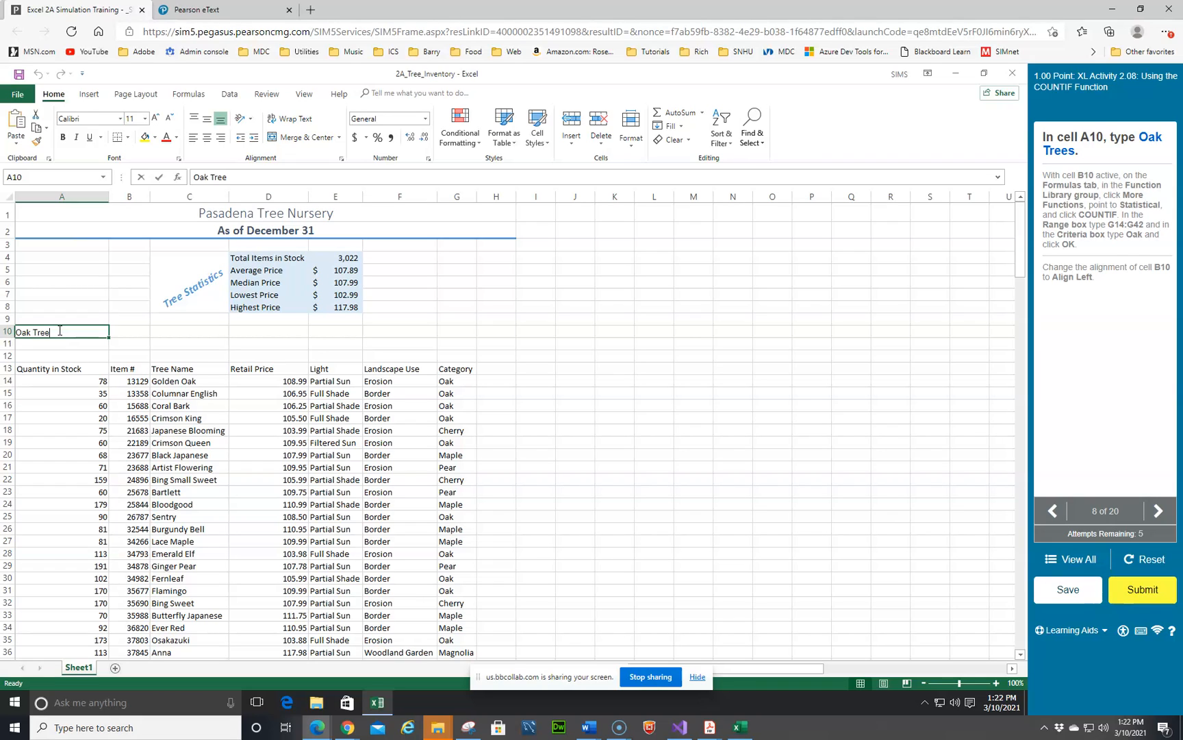
pyautogui.press('Return')
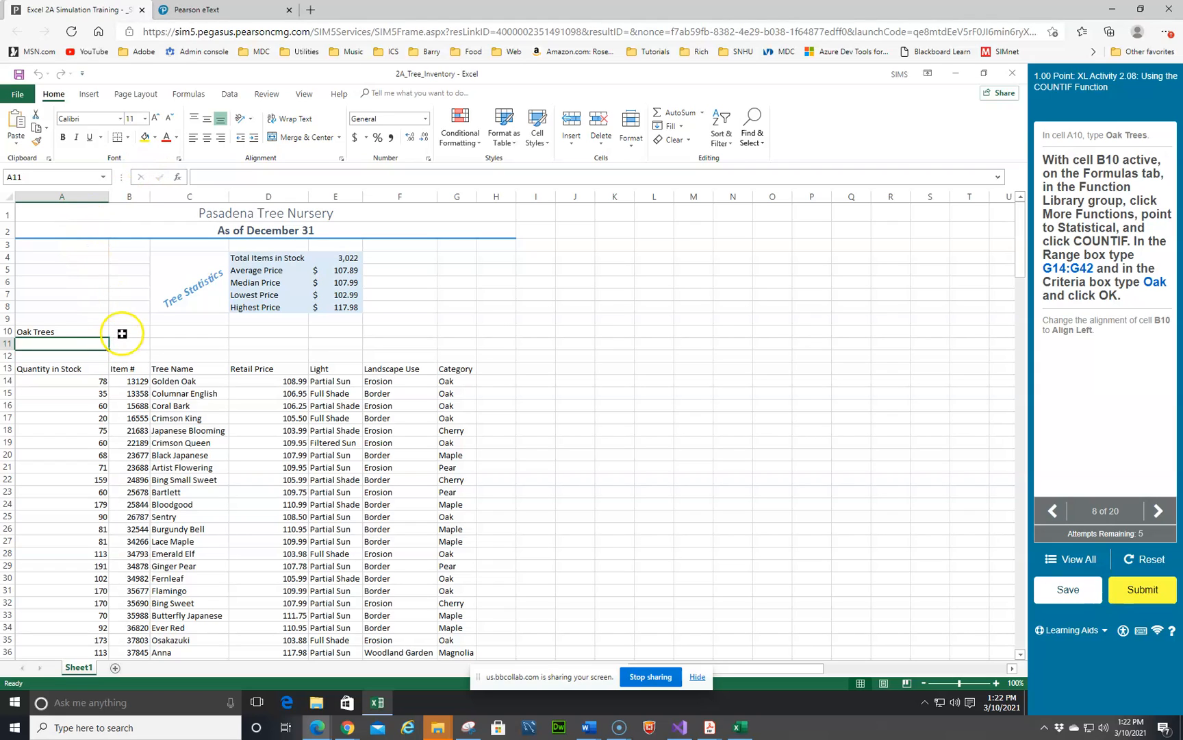
# Step: Insert a COUNTIF function in cell B10 with range G14:G42 and criteria Oak
pyautogui.click(121, 332)
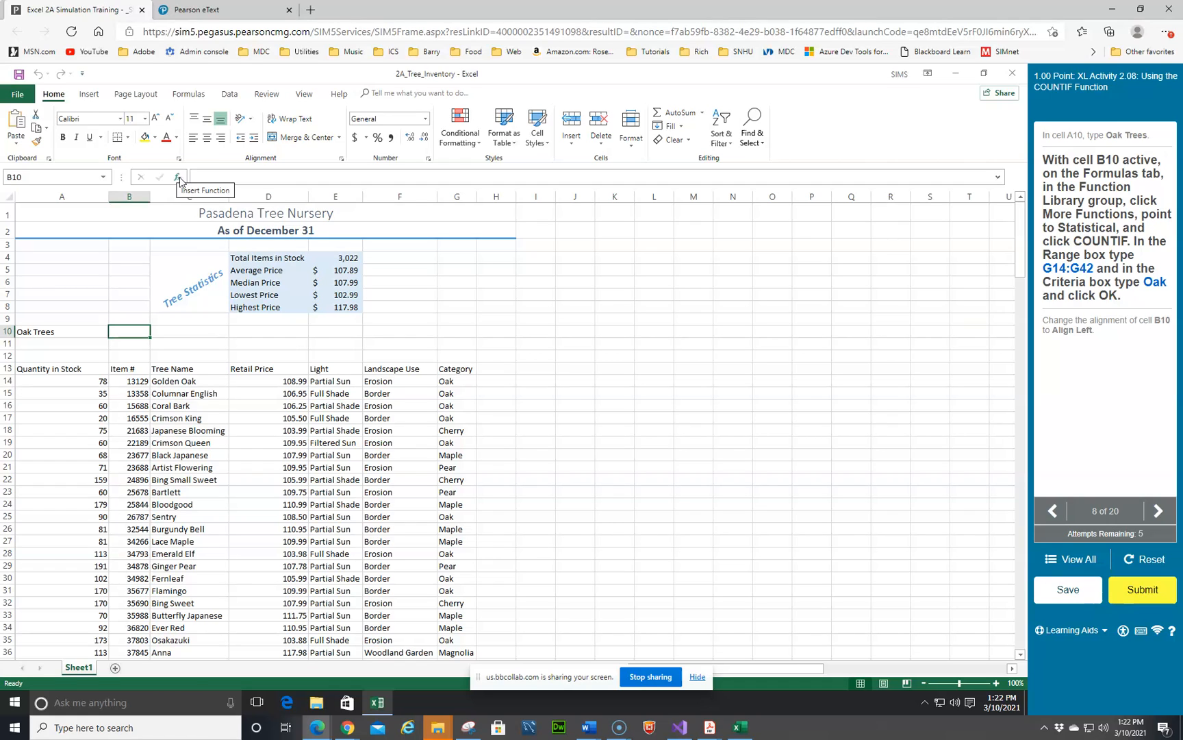
pyautogui.click(190, 95)
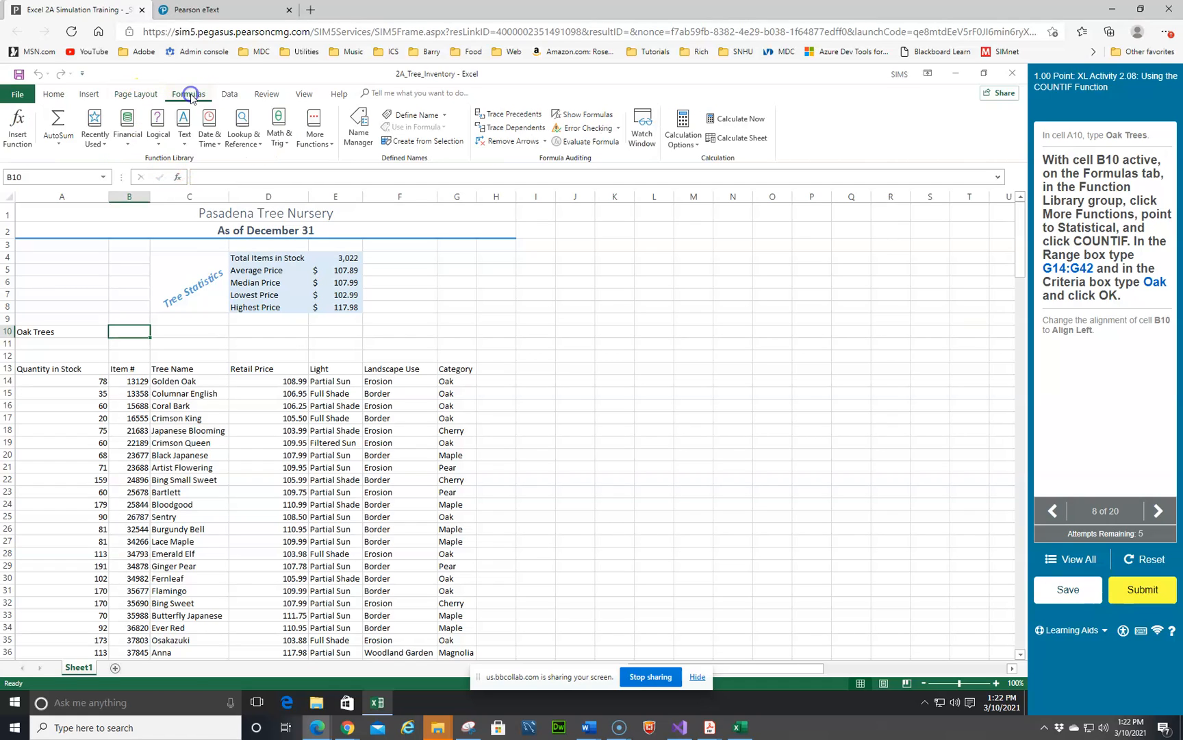
pyautogui.click(335, 149)
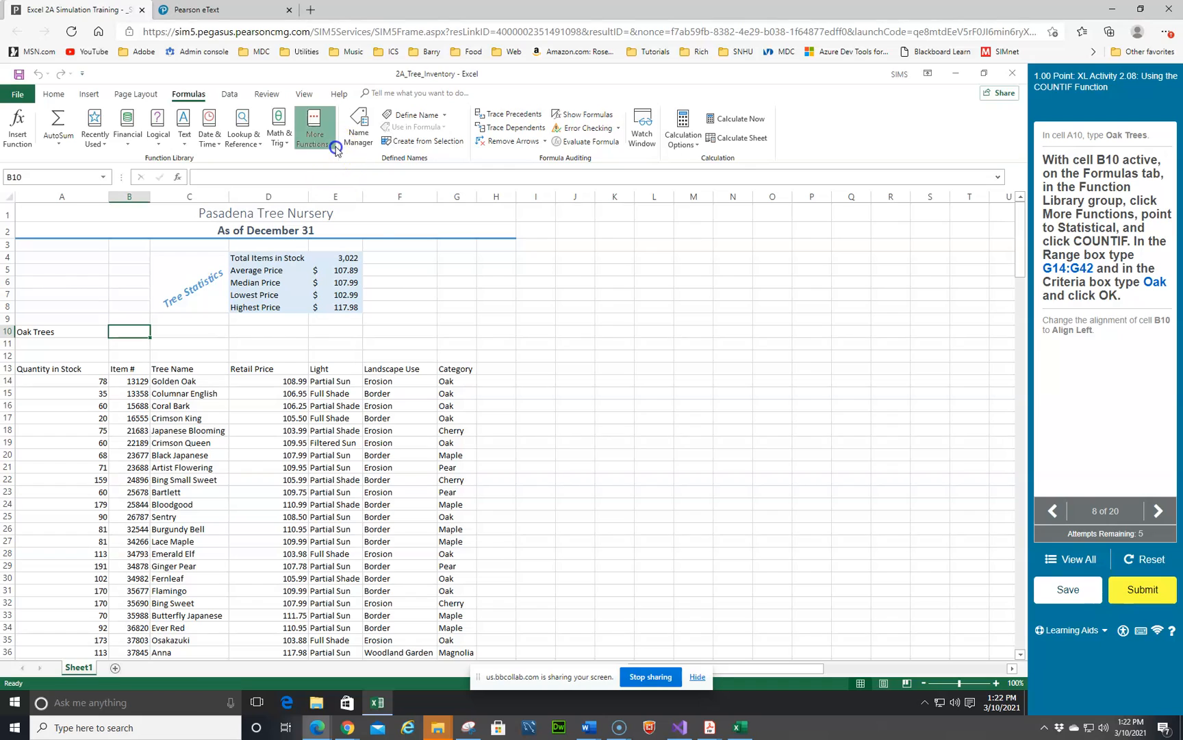
pyautogui.moveTo(346, 161)
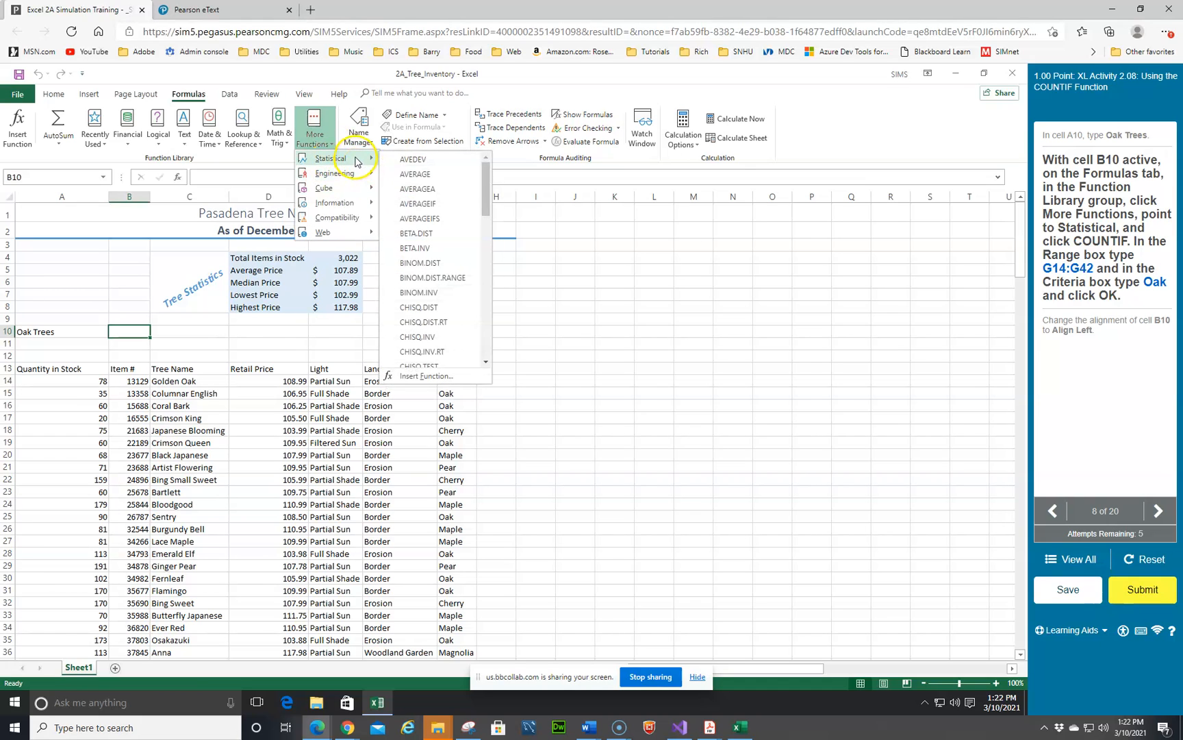
pyautogui.scroll(-2, 419, 279)
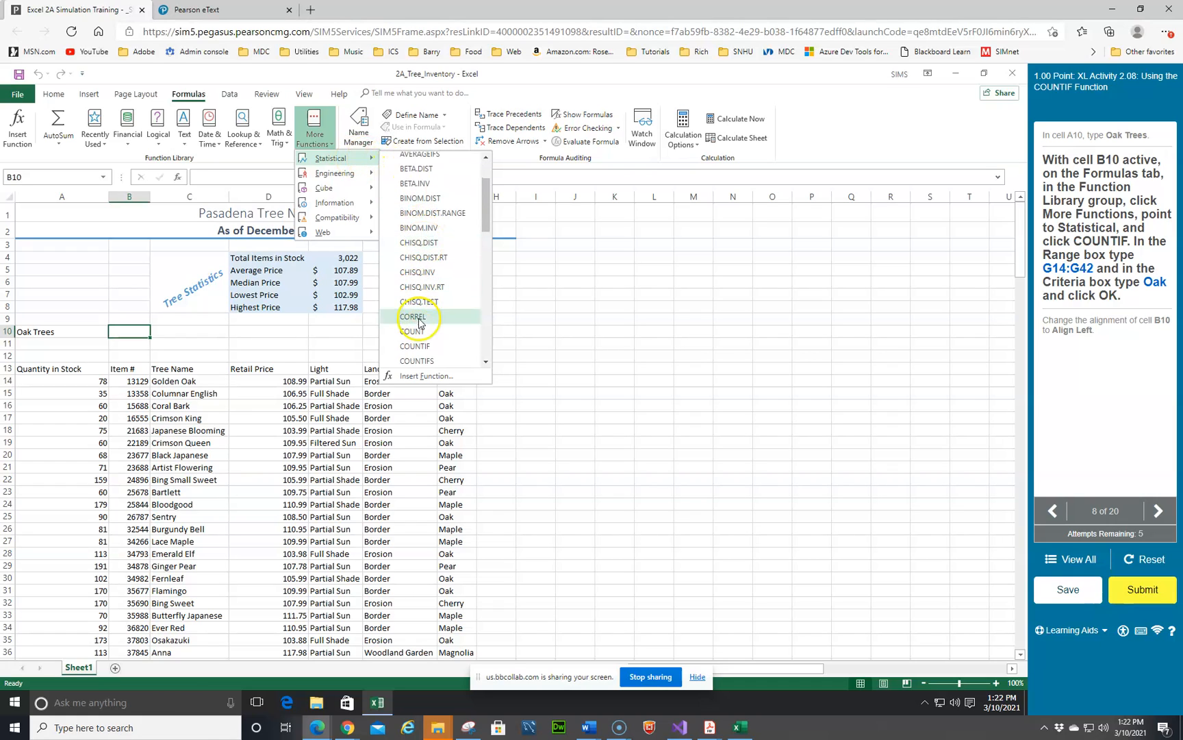
pyautogui.click(810, 101)
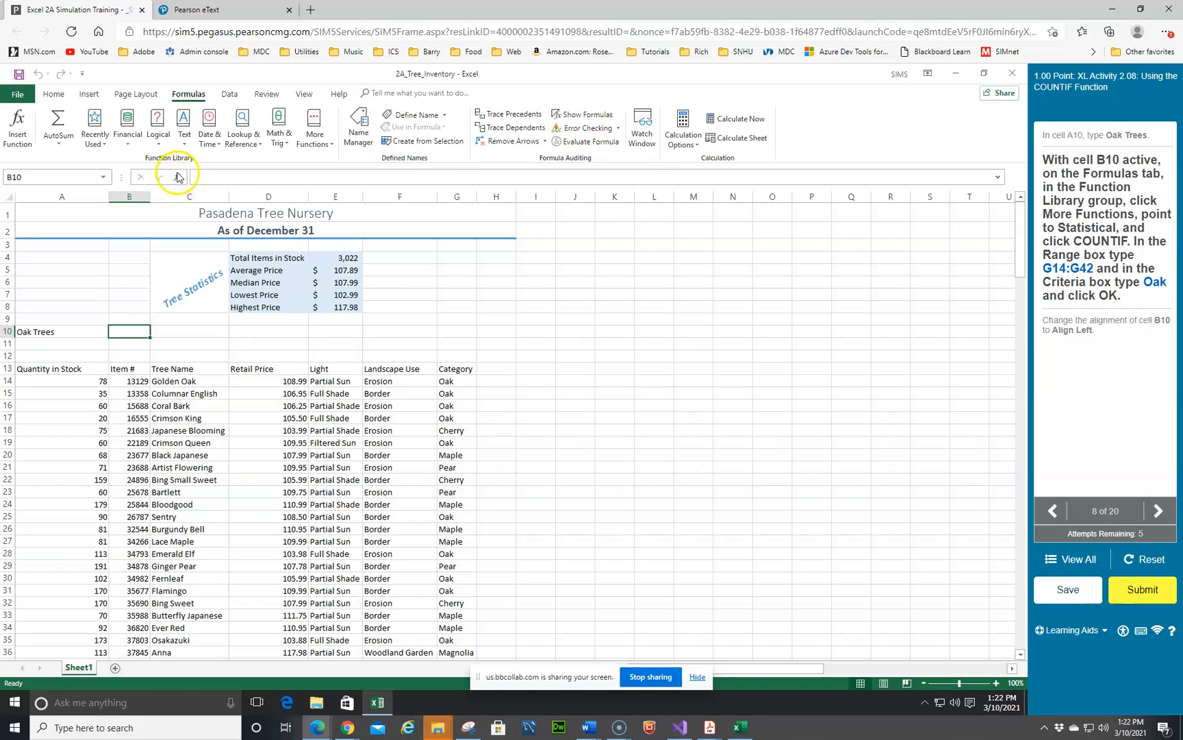
pyautogui.click(177, 177)
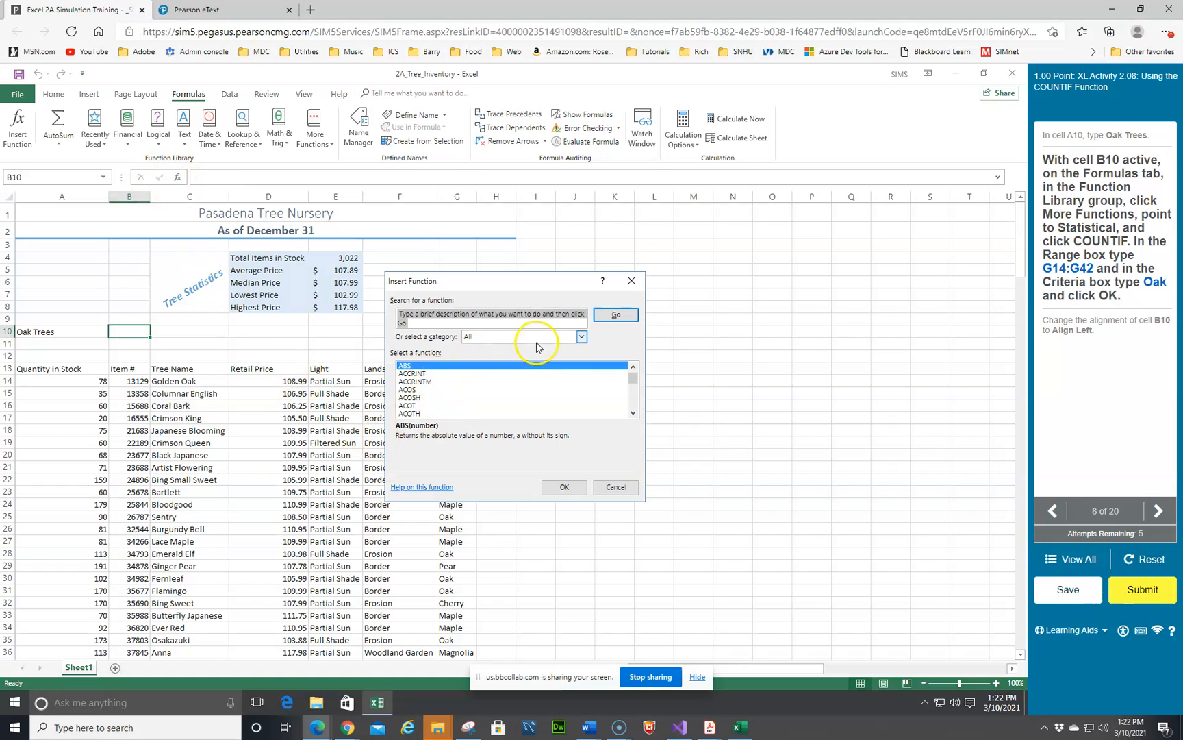
pyautogui.click(581, 336)
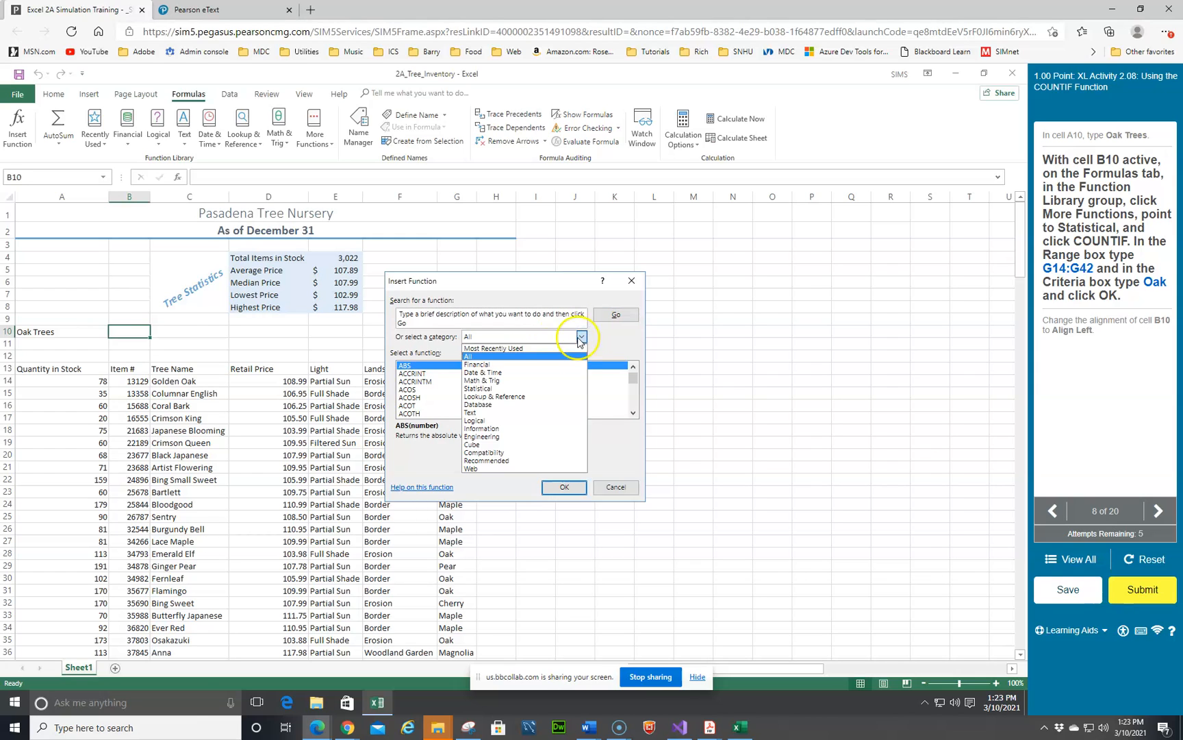
pyautogui.click(502, 388)
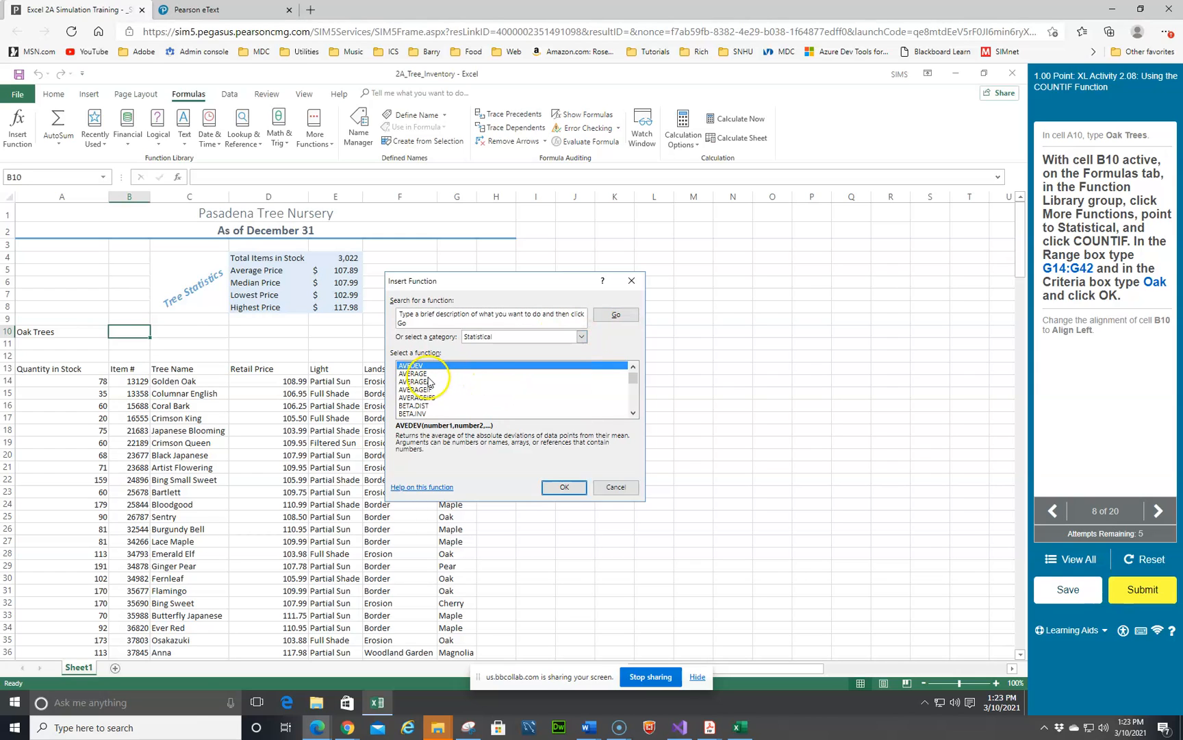
pyautogui.scroll(-4, 425, 385)
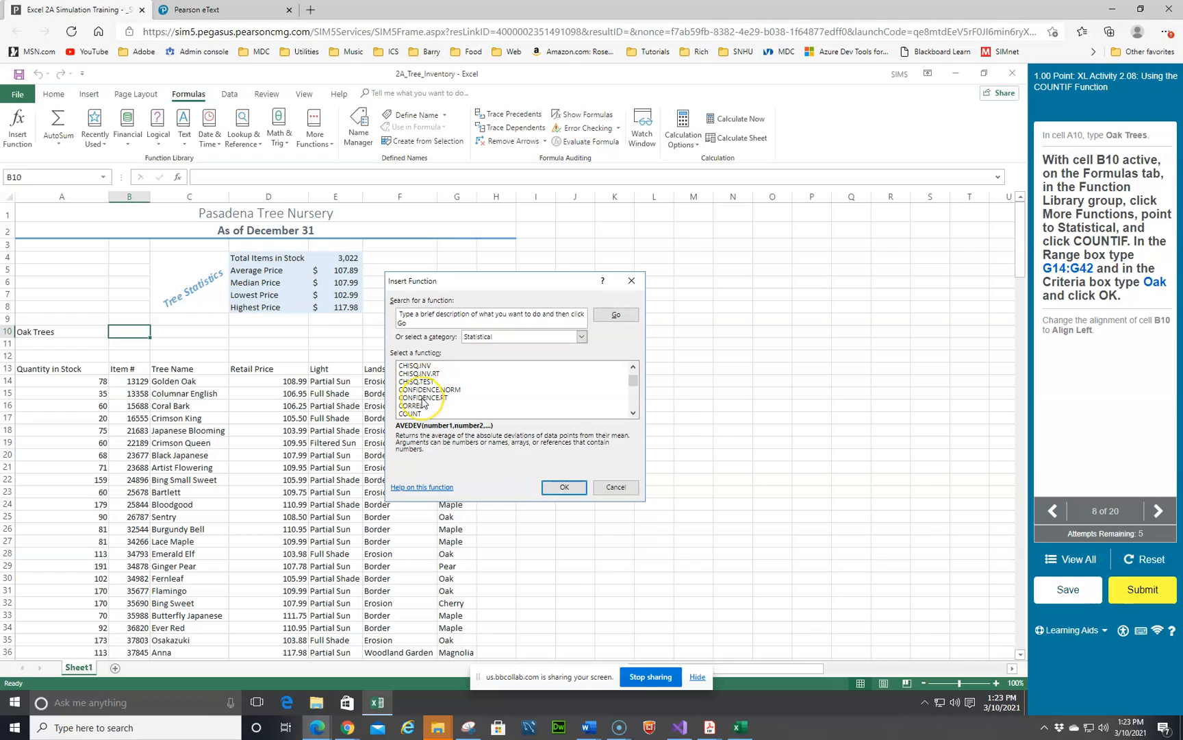
pyautogui.scroll(-2, 423, 399)
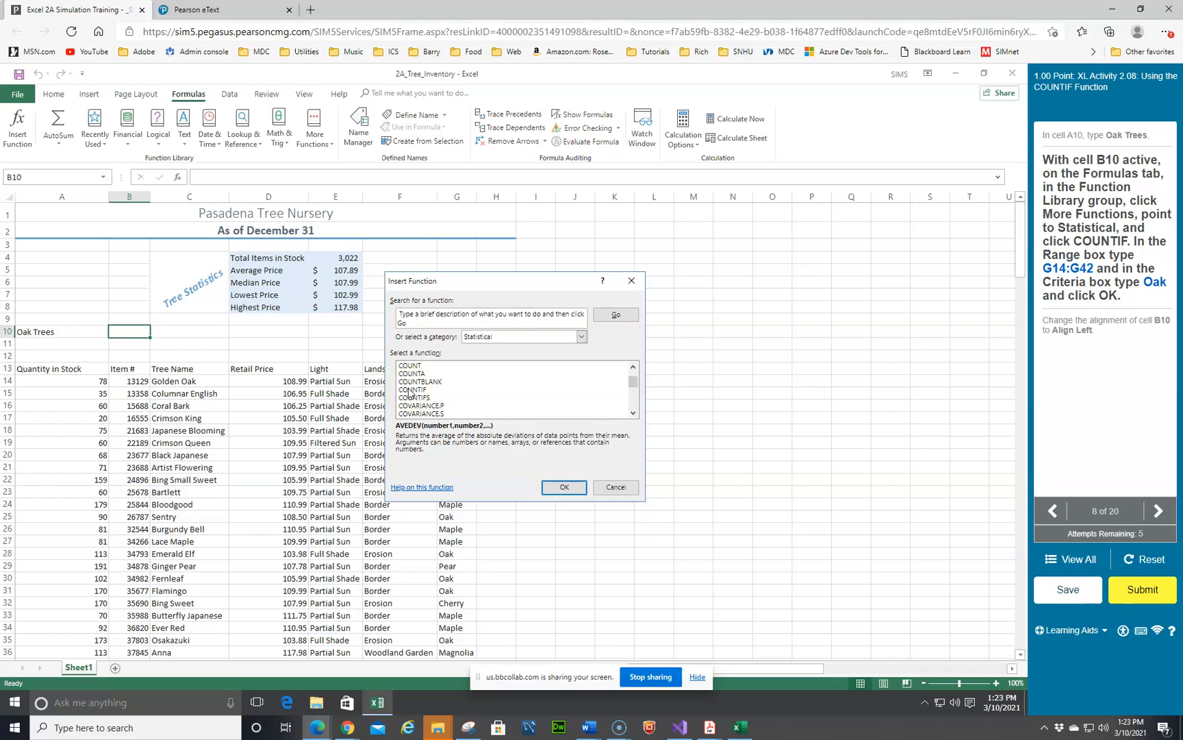
pyautogui.click(412, 389)
pyautogui.click(564, 487)
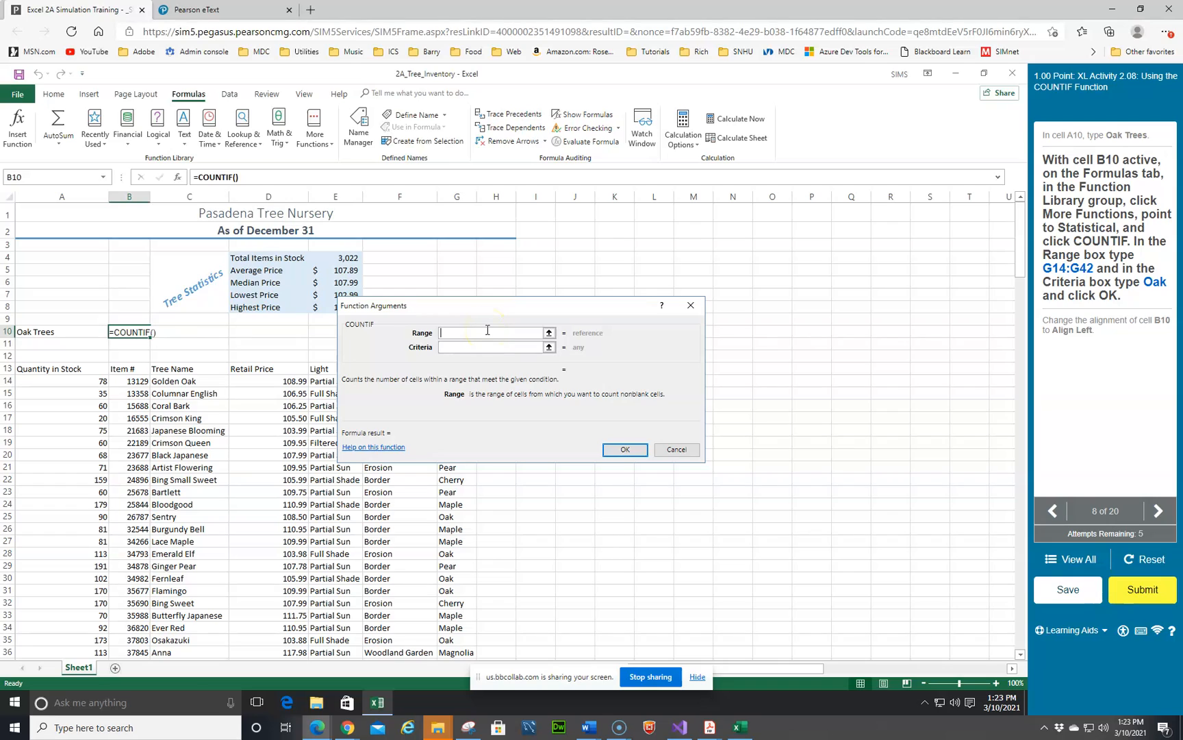
pyautogui.write('G14:G42')
pyautogui.click(493, 345)
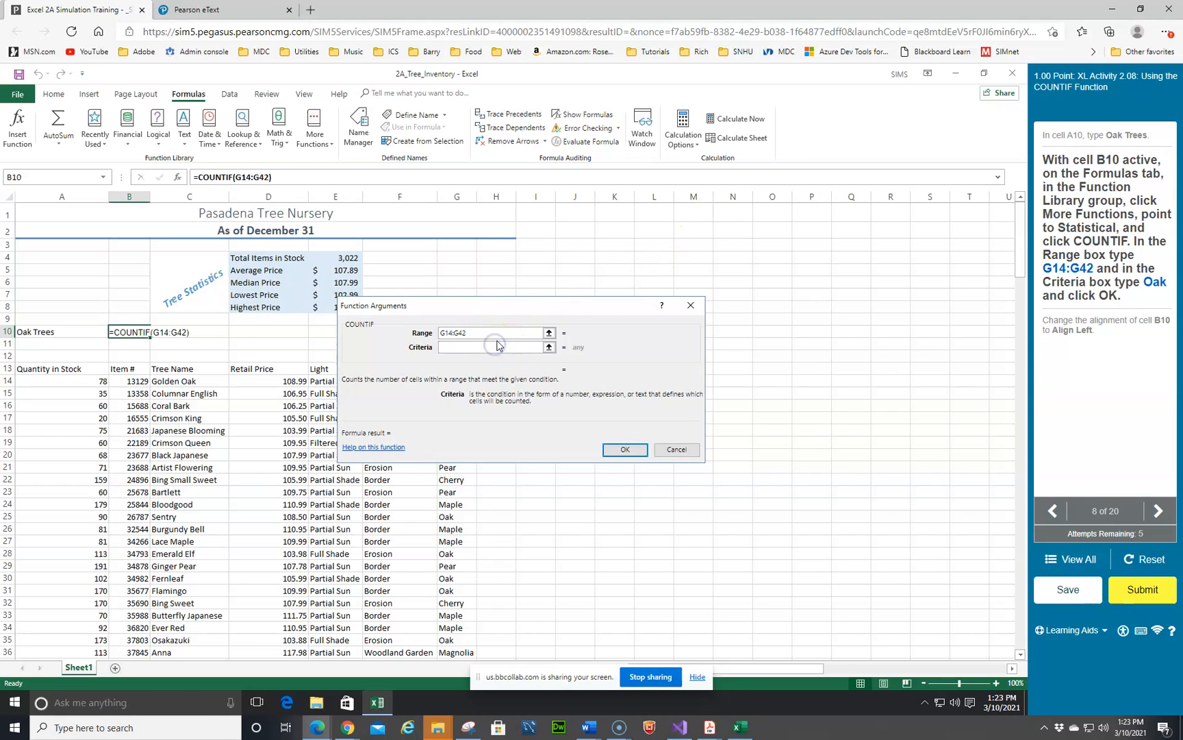
pyautogui.write('Oak')
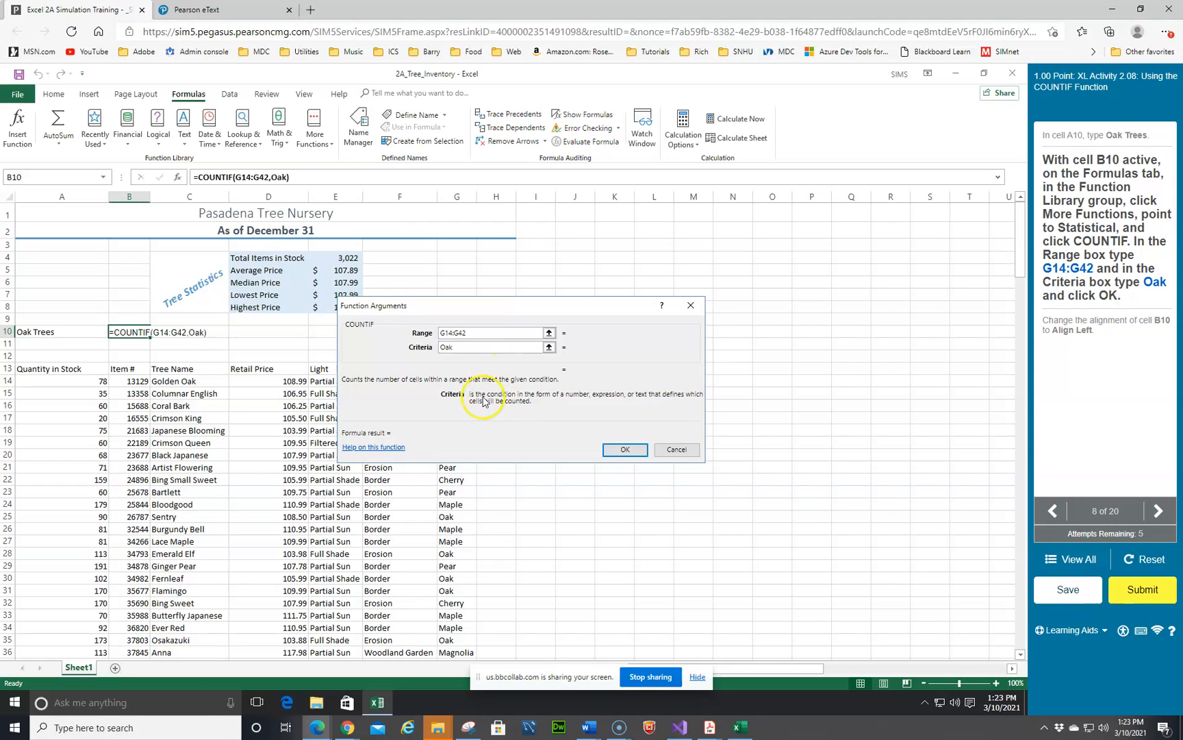
pyautogui.moveTo(480, 310); pyautogui.dragTo(737, 267)
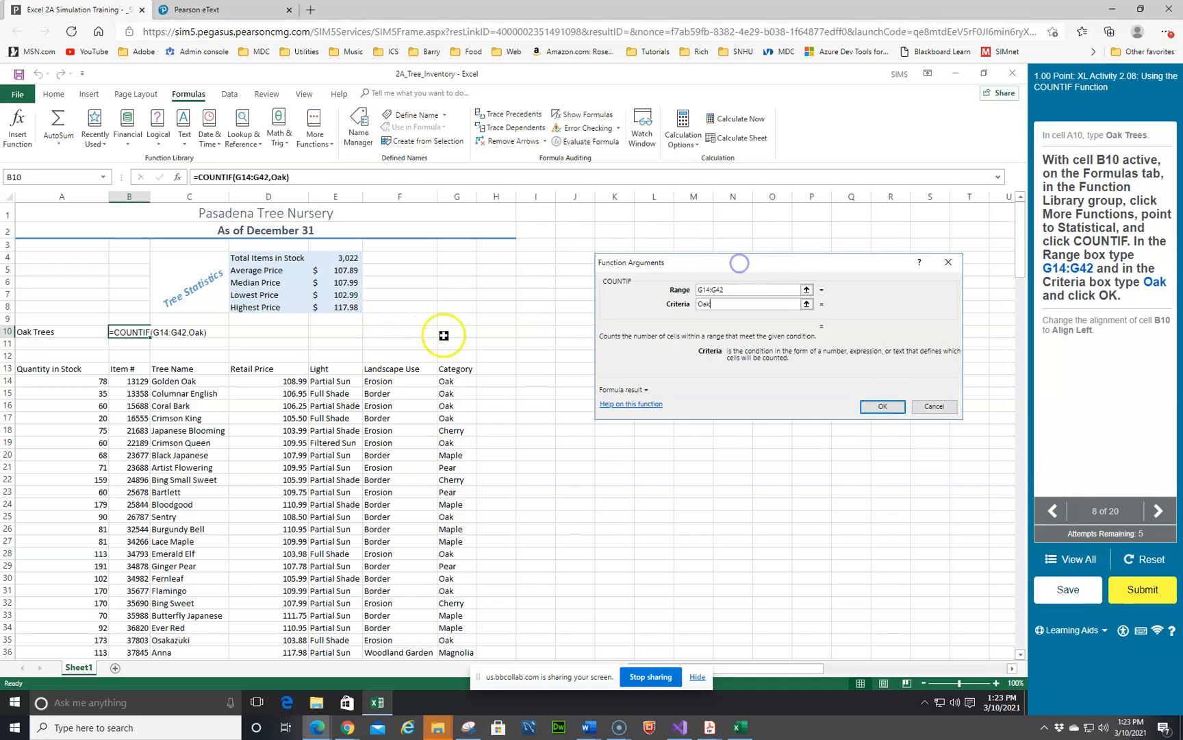
pyautogui.click(878, 406)
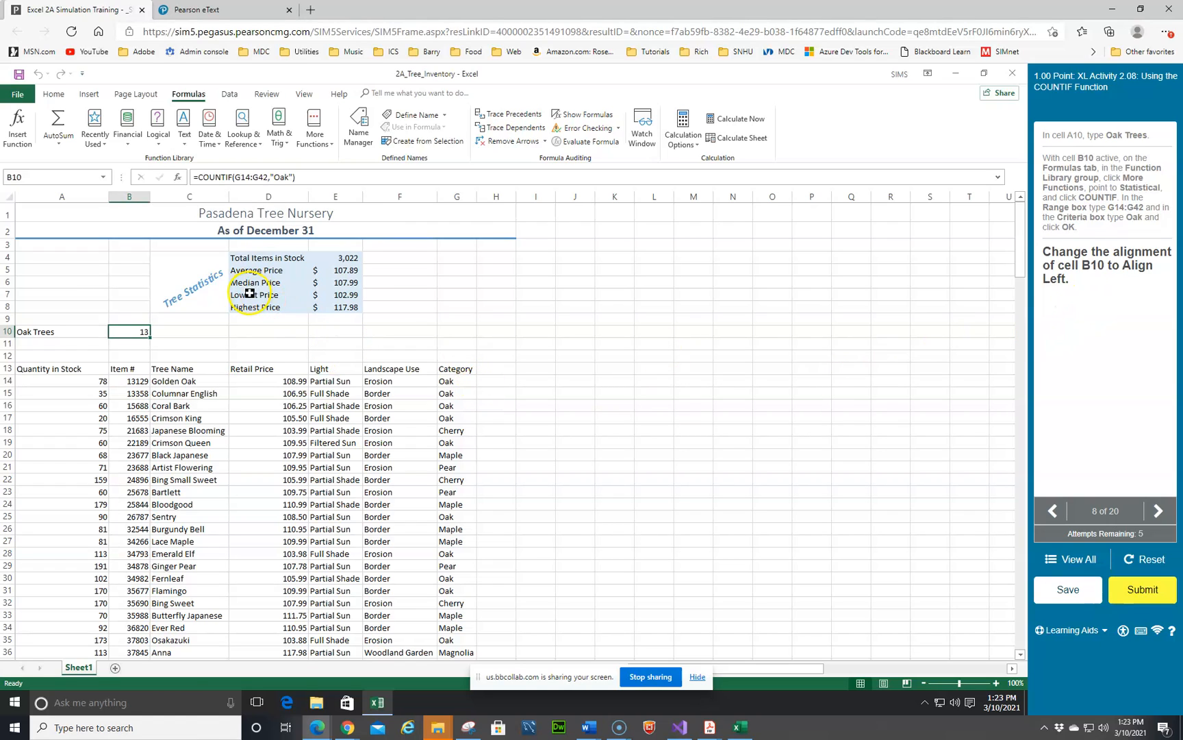
# Step: Change the alignment of cell B10 to Align Left
pyautogui.click(55, 94)
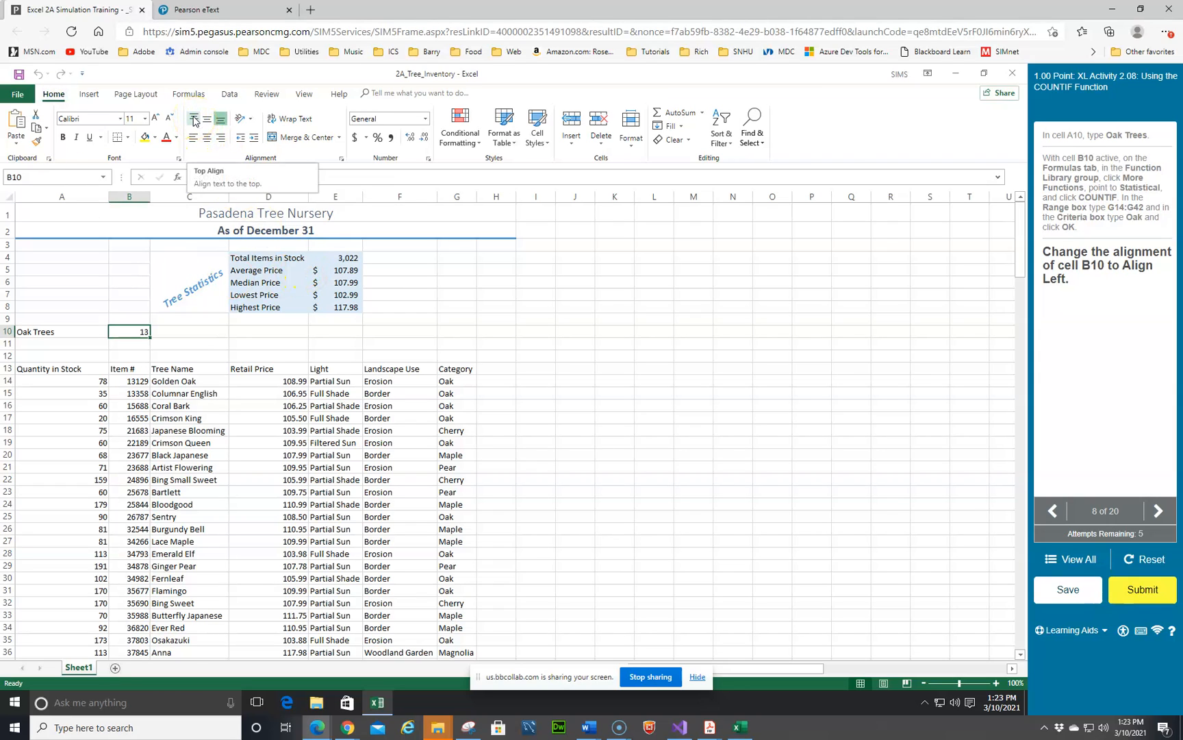
pyautogui.click(206, 139)
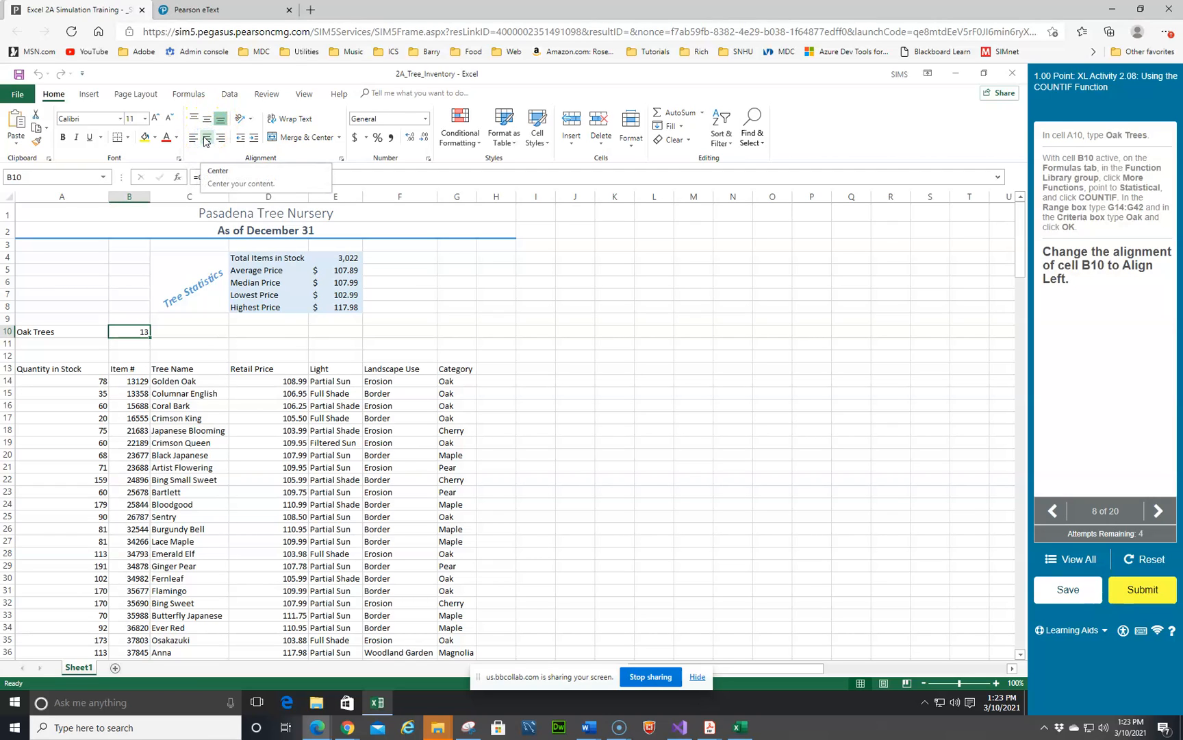
pyautogui.click(194, 138)
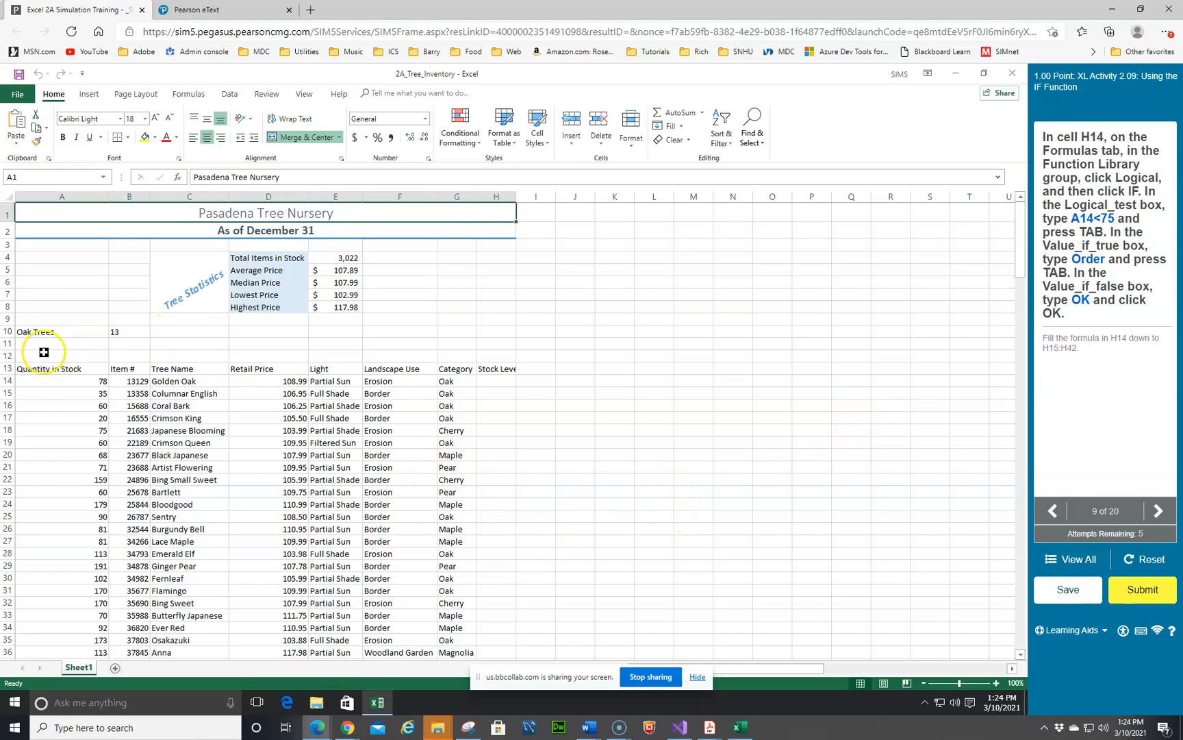
# Step: Insert an IF function in H14 with logical test A14<75, returning Order if true and OK if false, and fill it down to H42
pyautogui.click(491, 380)
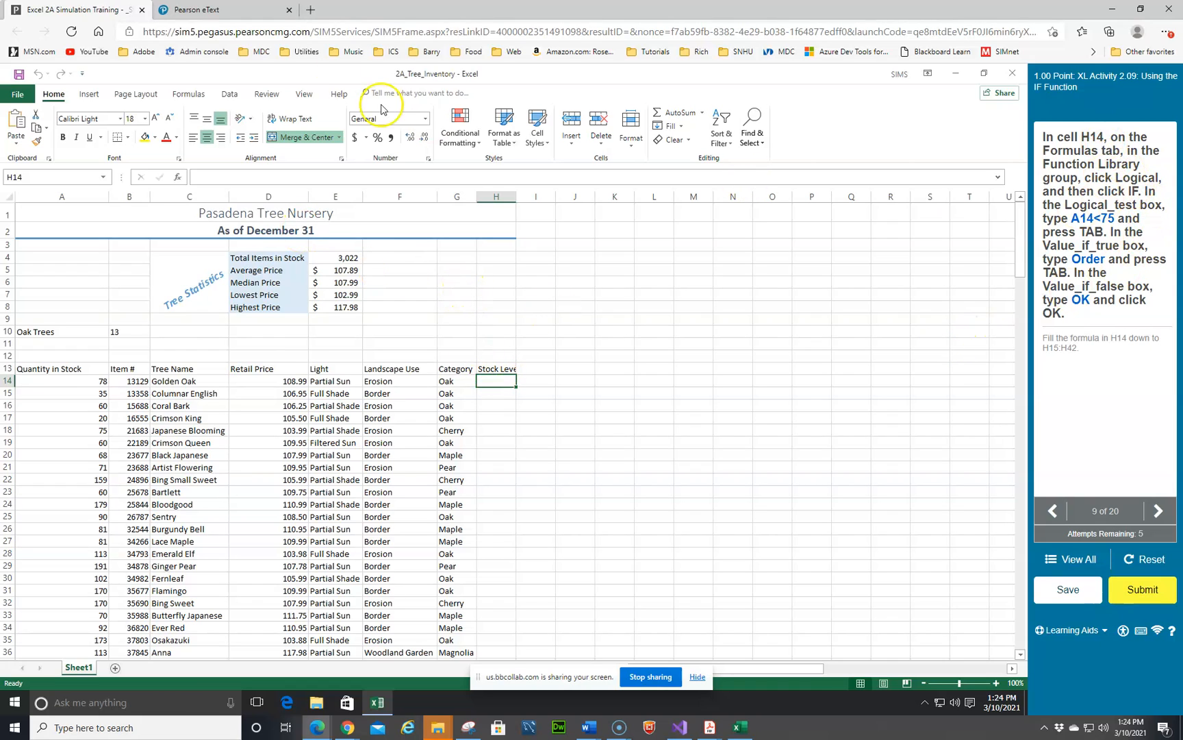
pyautogui.click(190, 96)
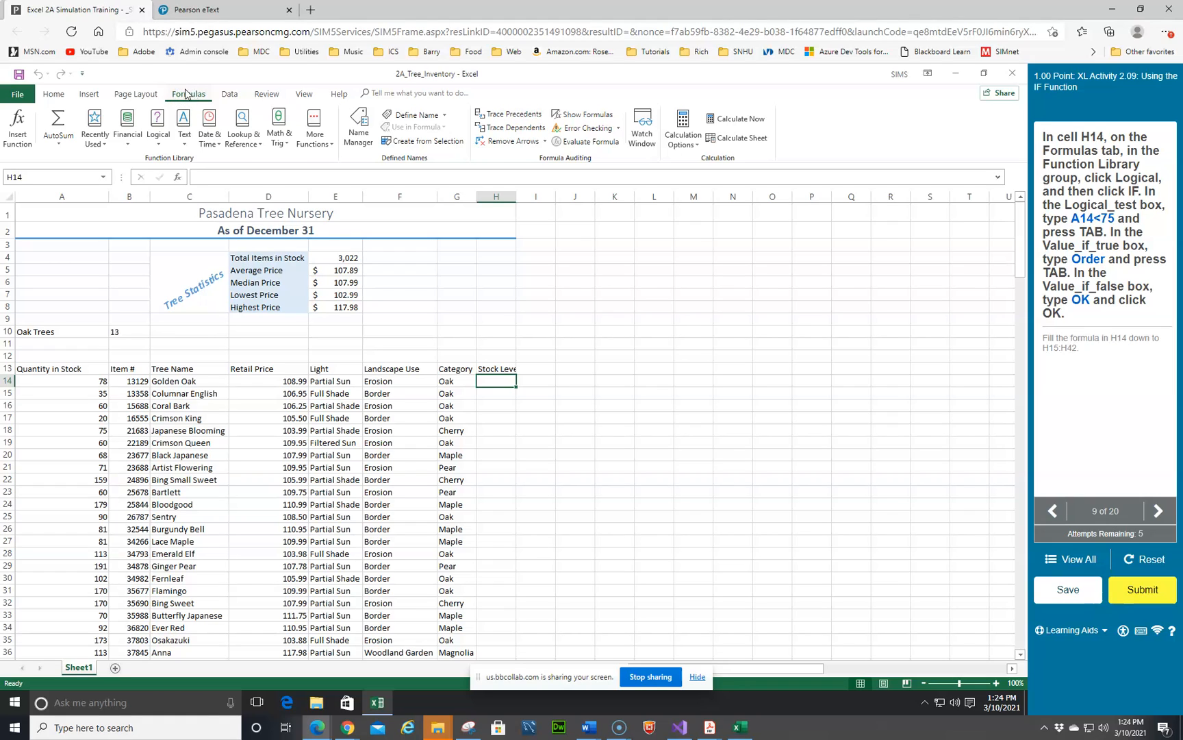
pyautogui.click(158, 127)
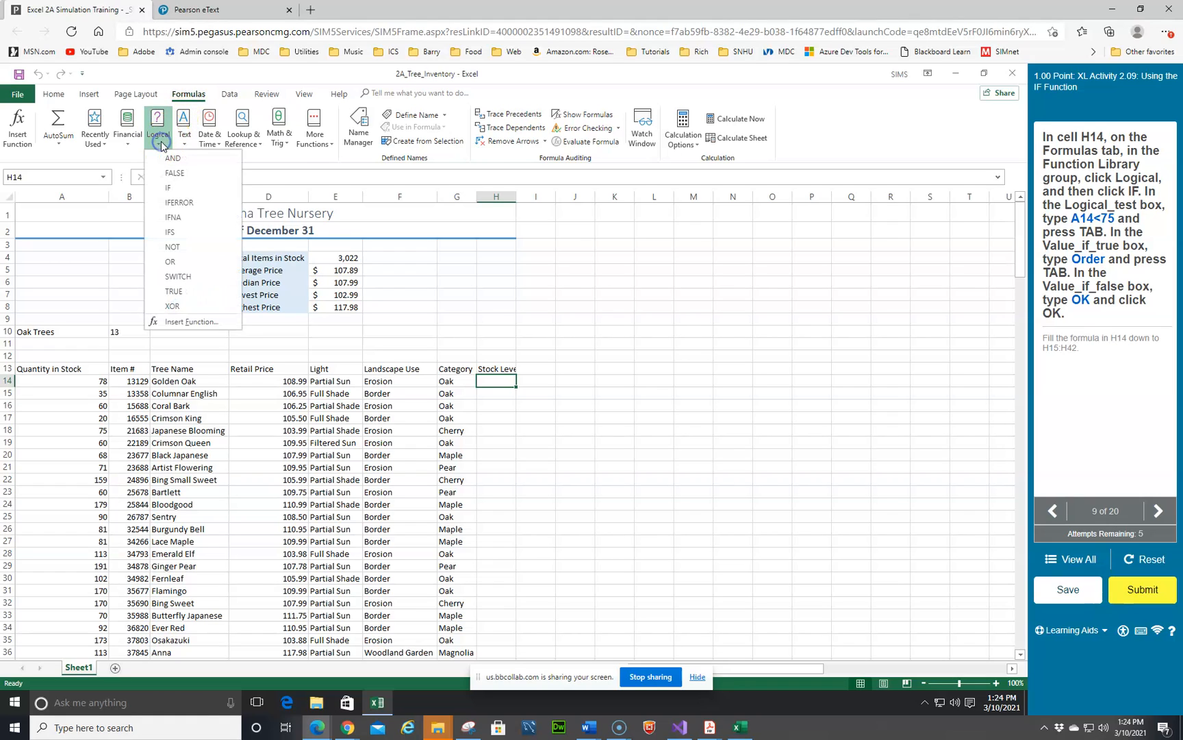
pyautogui.click(169, 187)
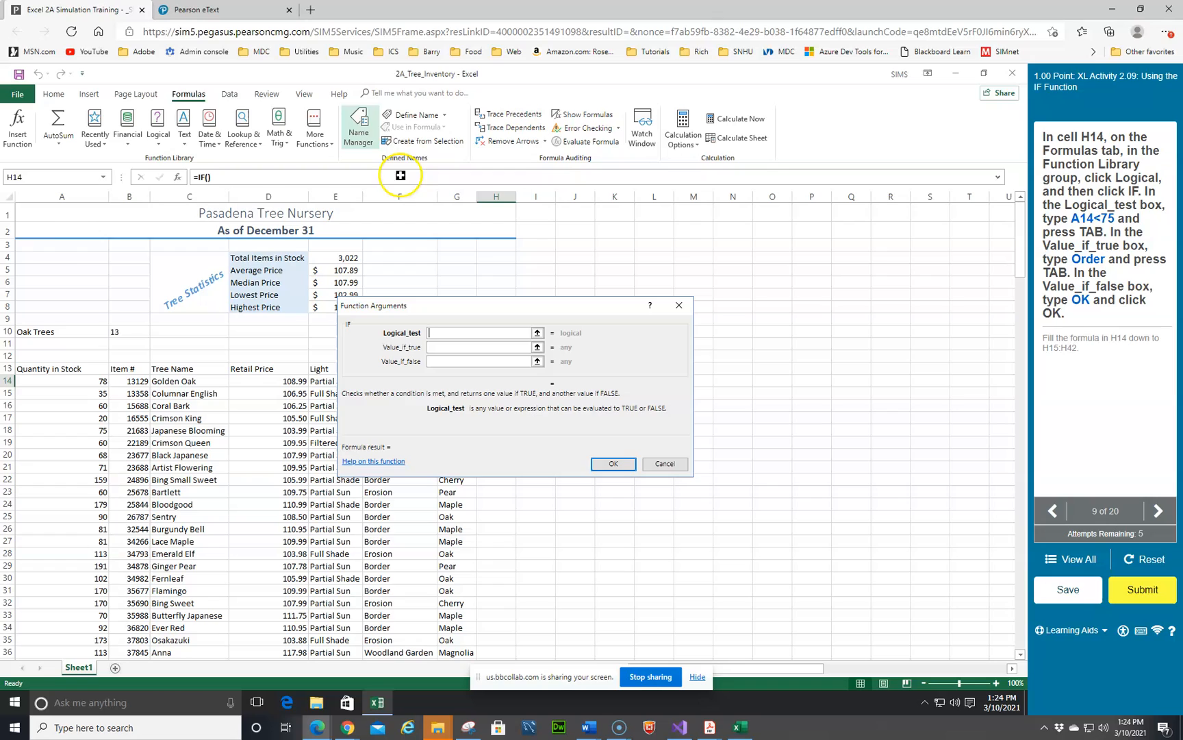
pyautogui.click(59, 381)
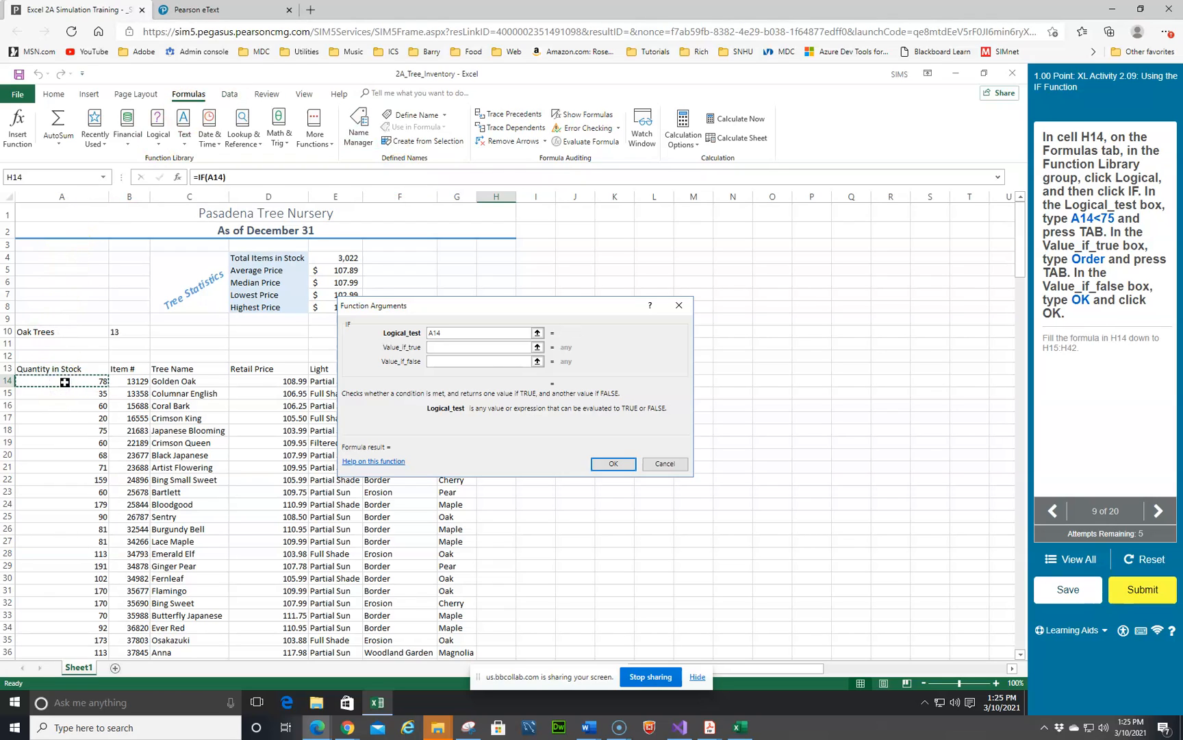
pyautogui.write('<75')
pyautogui.click(499, 348)
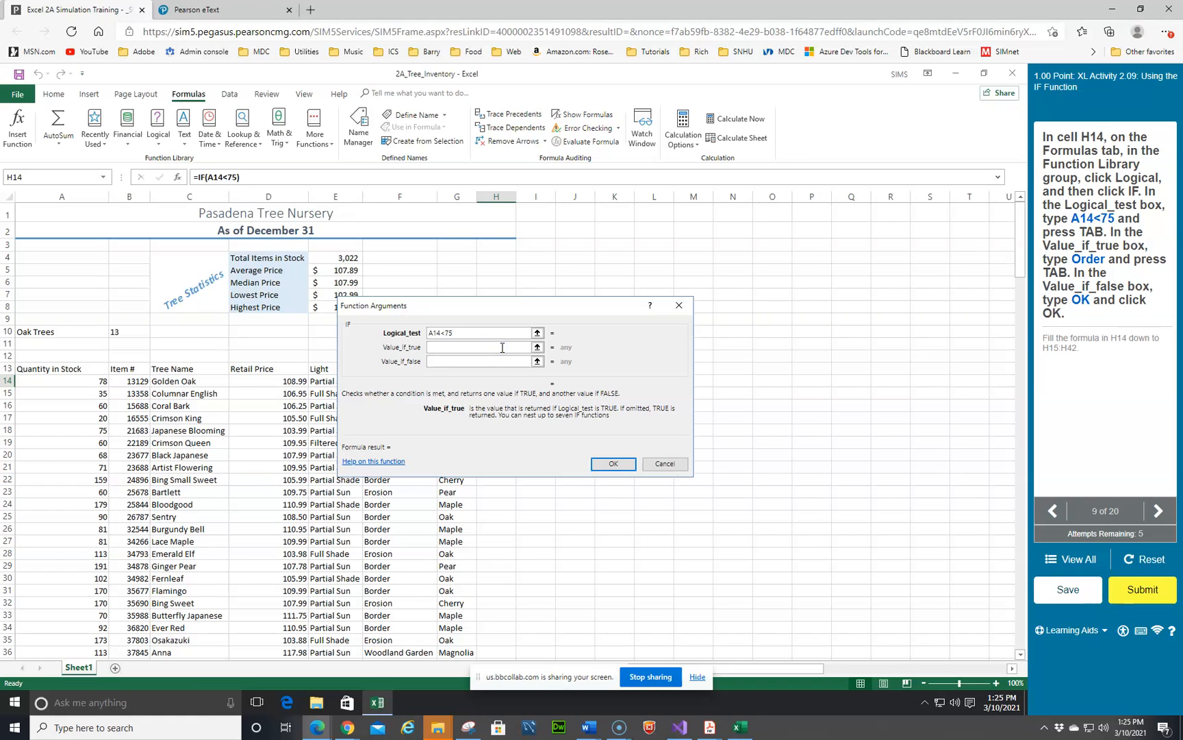
pyautogui.write('Order')
pyautogui.click(454, 361)
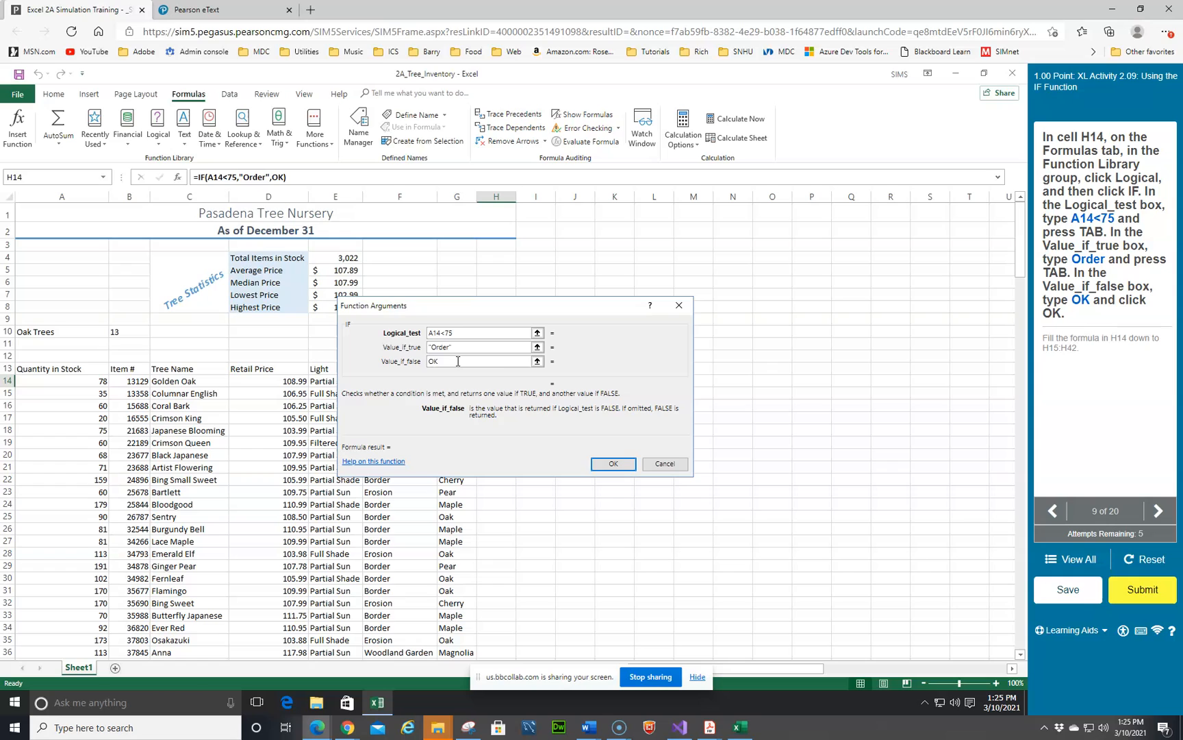
pyautogui.press('Tab')
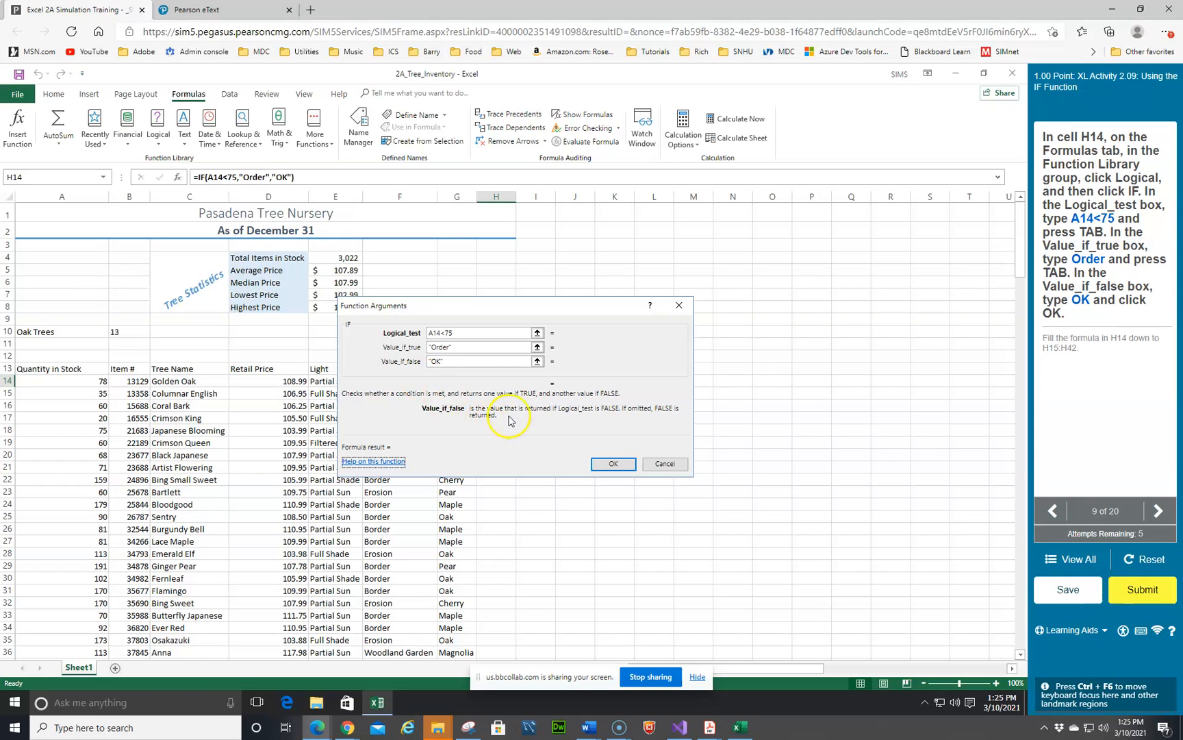
pyautogui.moveTo(562, 306); pyautogui.dragTo(574, 270)
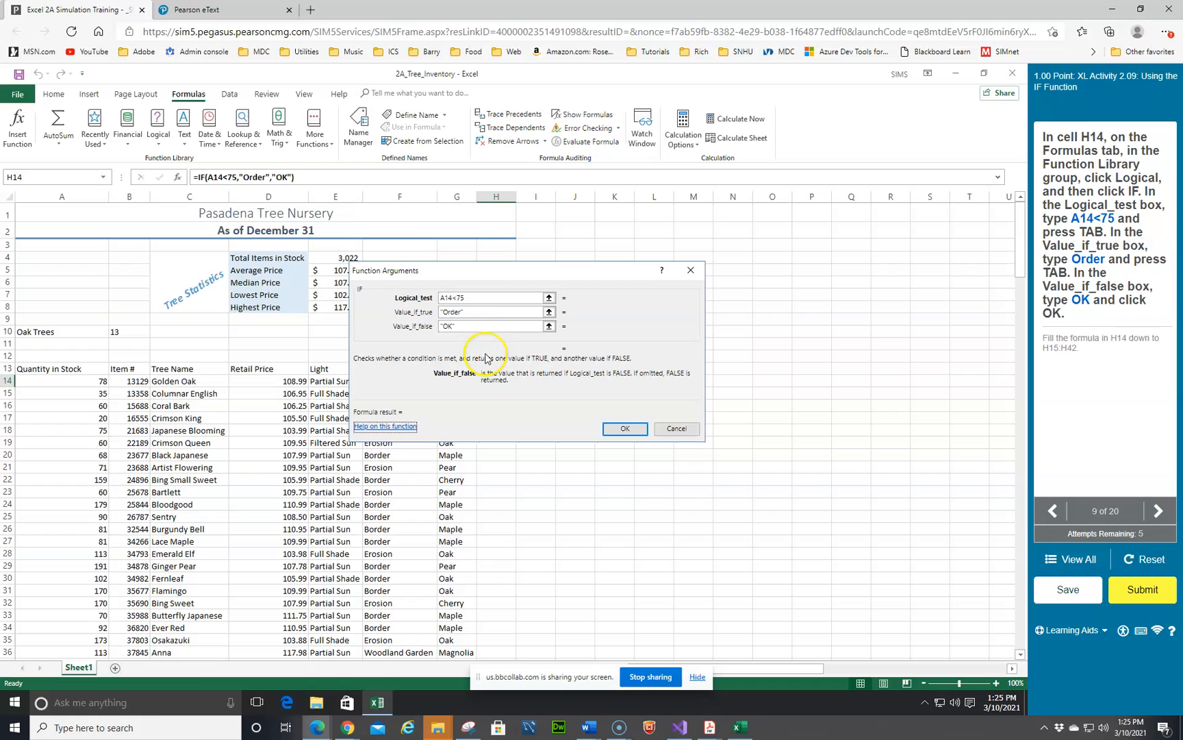
pyautogui.click(623, 431)
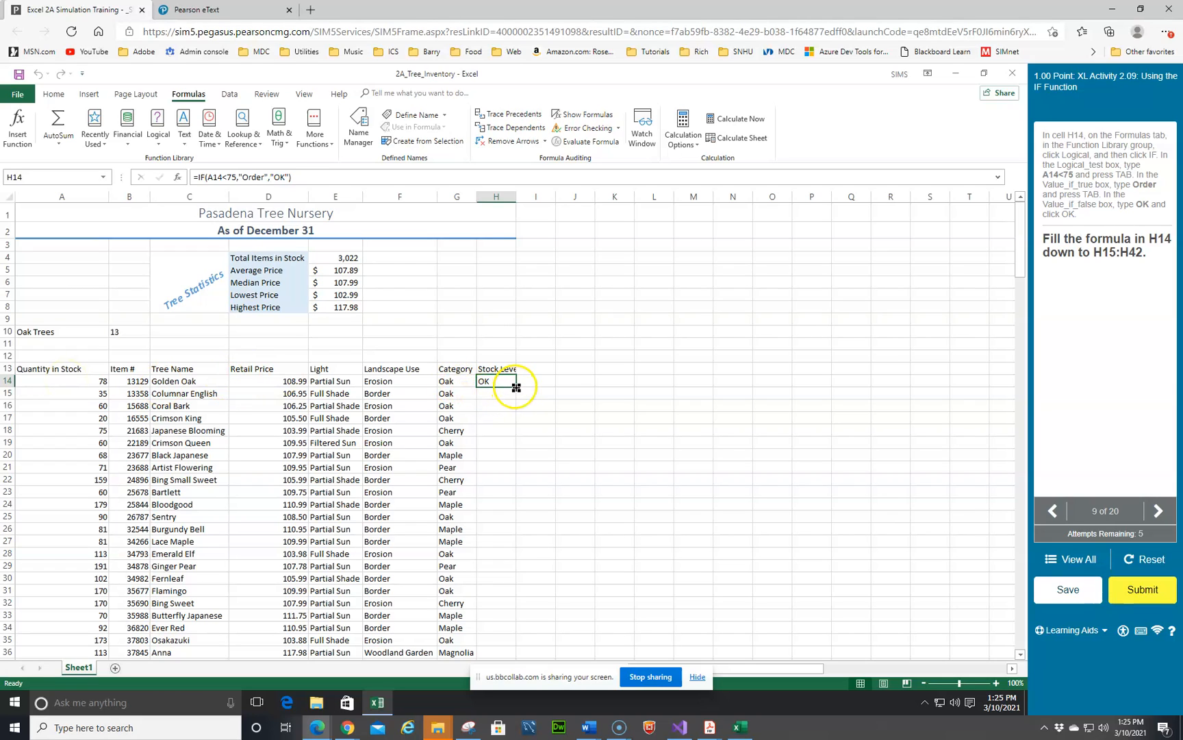
pyautogui.moveTo(515, 388); pyautogui.dragTo(517, 636)
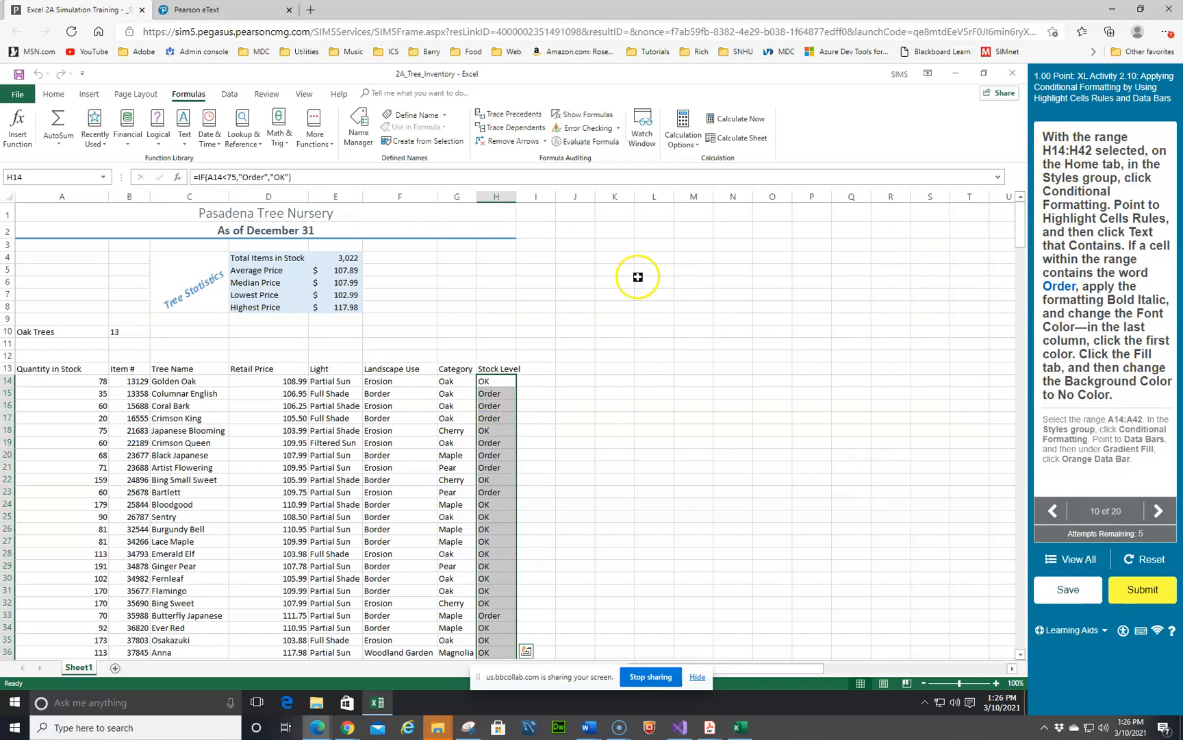
# Step: Create a Text That Contains highlight rule for the Stock Level range H14:H42 using the text Order
pyautogui.click(53, 93)
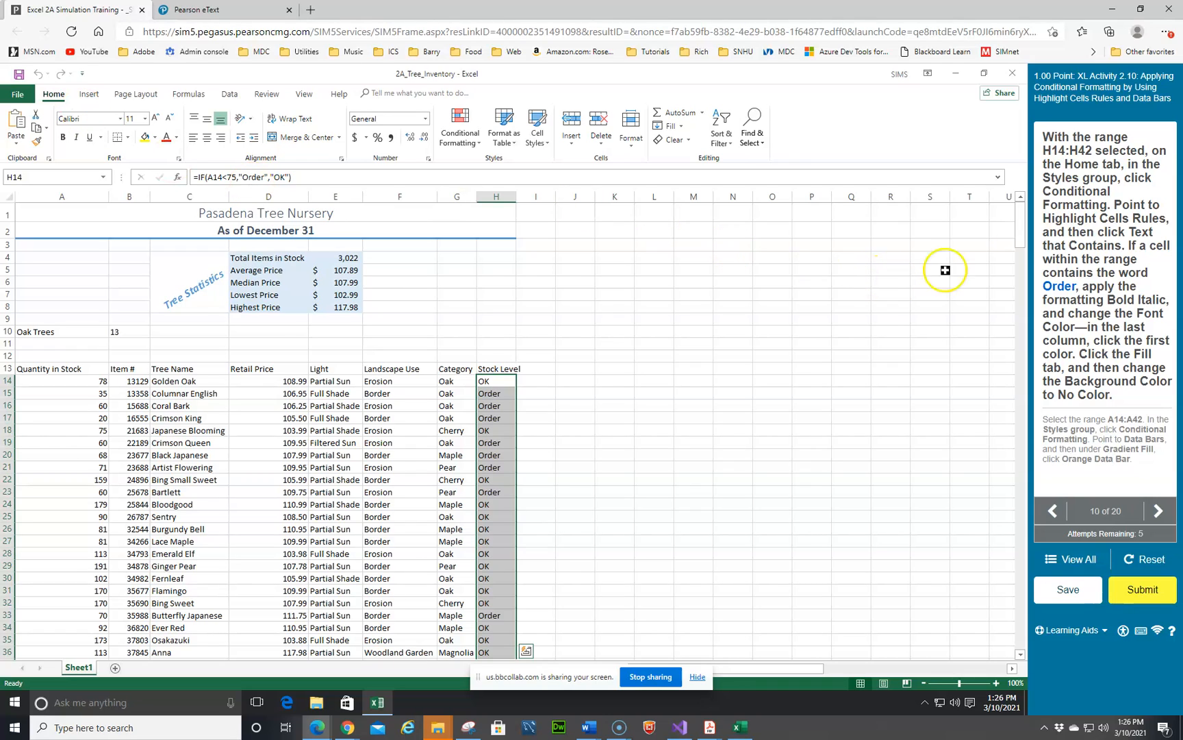
pyautogui.click(480, 146)
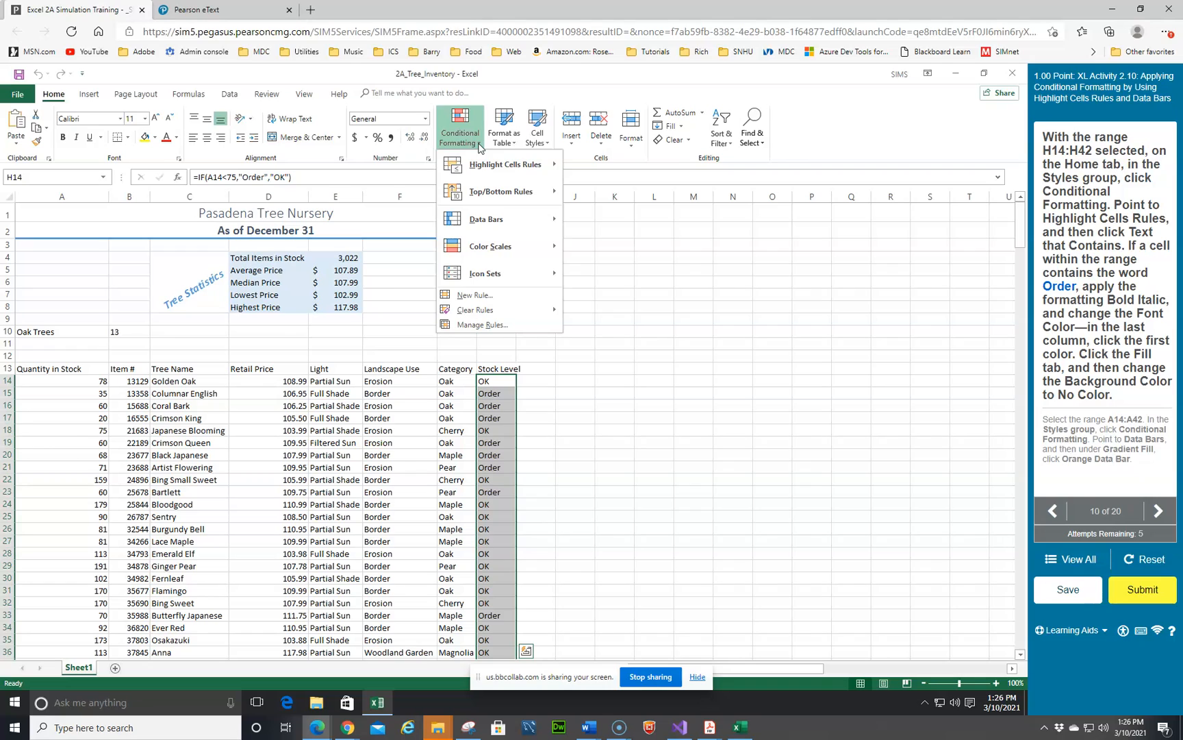
pyautogui.click(496, 167)
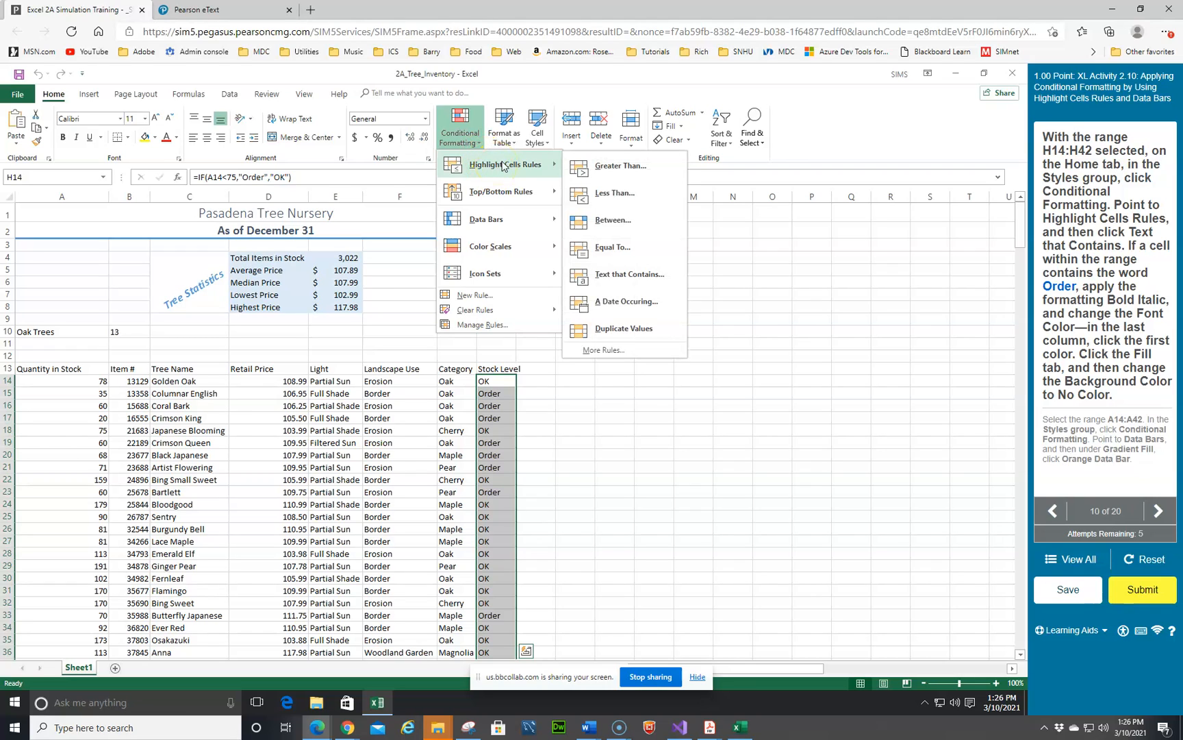
pyautogui.click(637, 275)
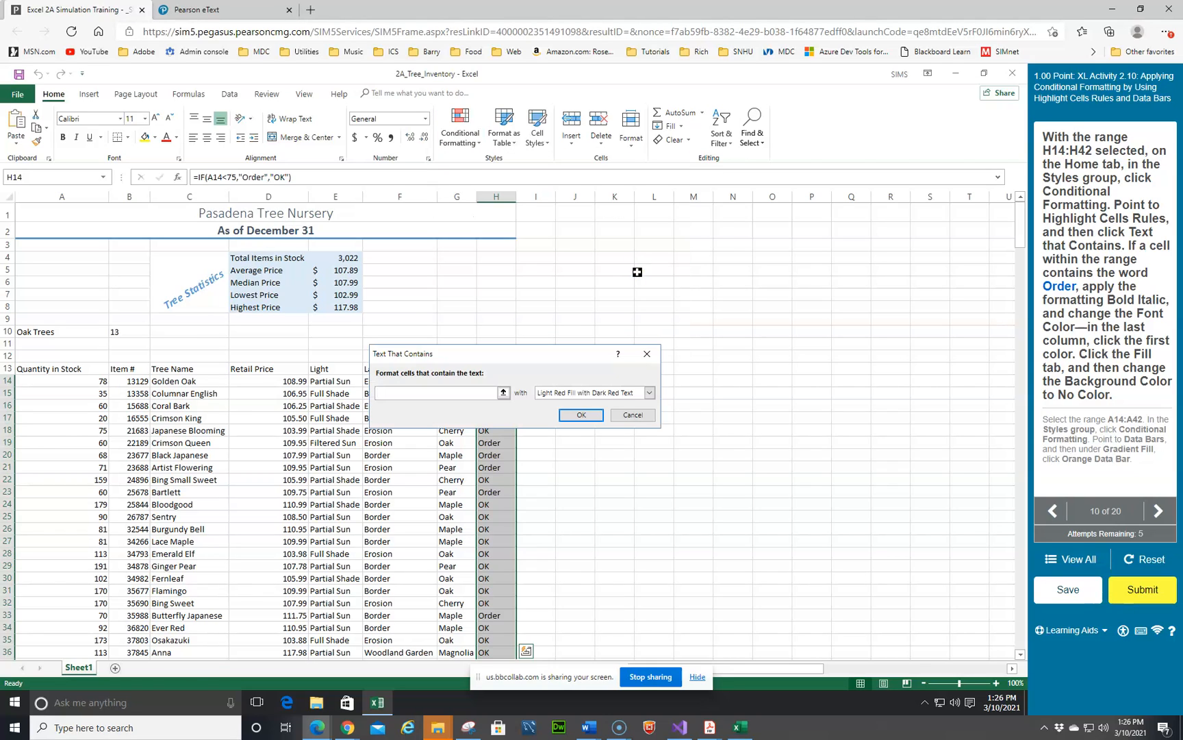
pyautogui.click(457, 429)
pyautogui.click(407, 413)
# Step: Give the rule a custom format of Bold Italic with the green theme font color and No Color background fill
pyautogui.click(649, 395)
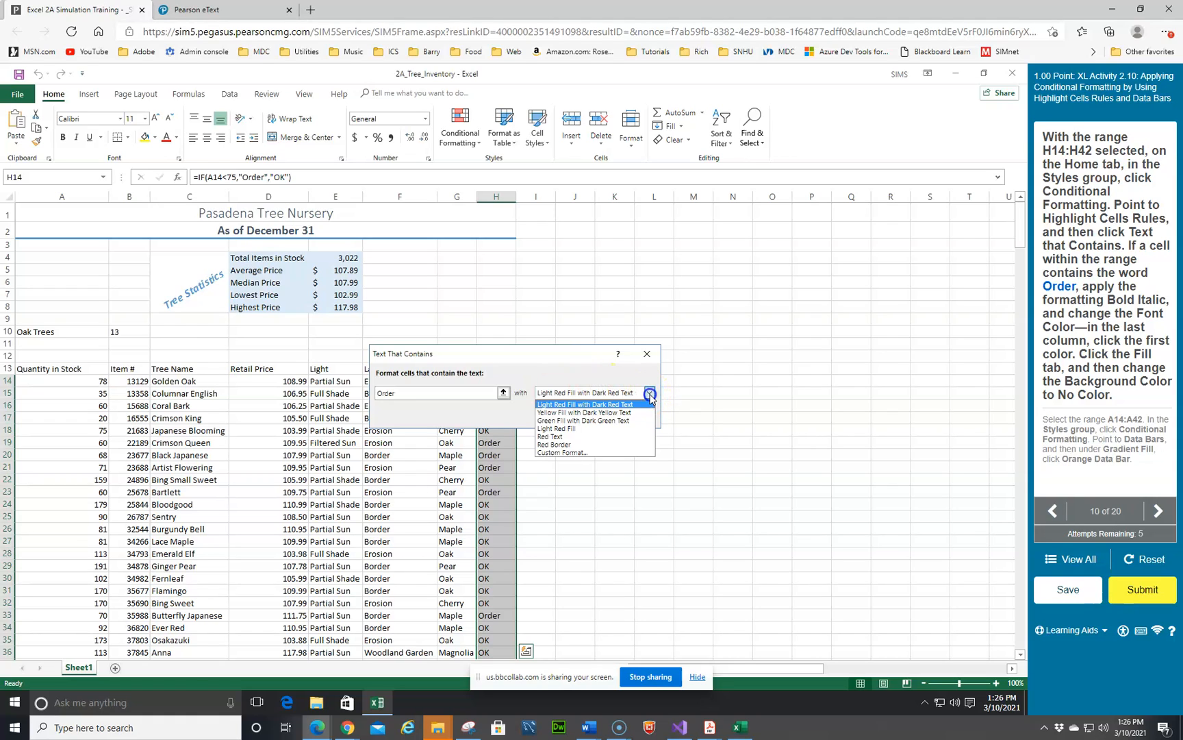
pyautogui.click(559, 453)
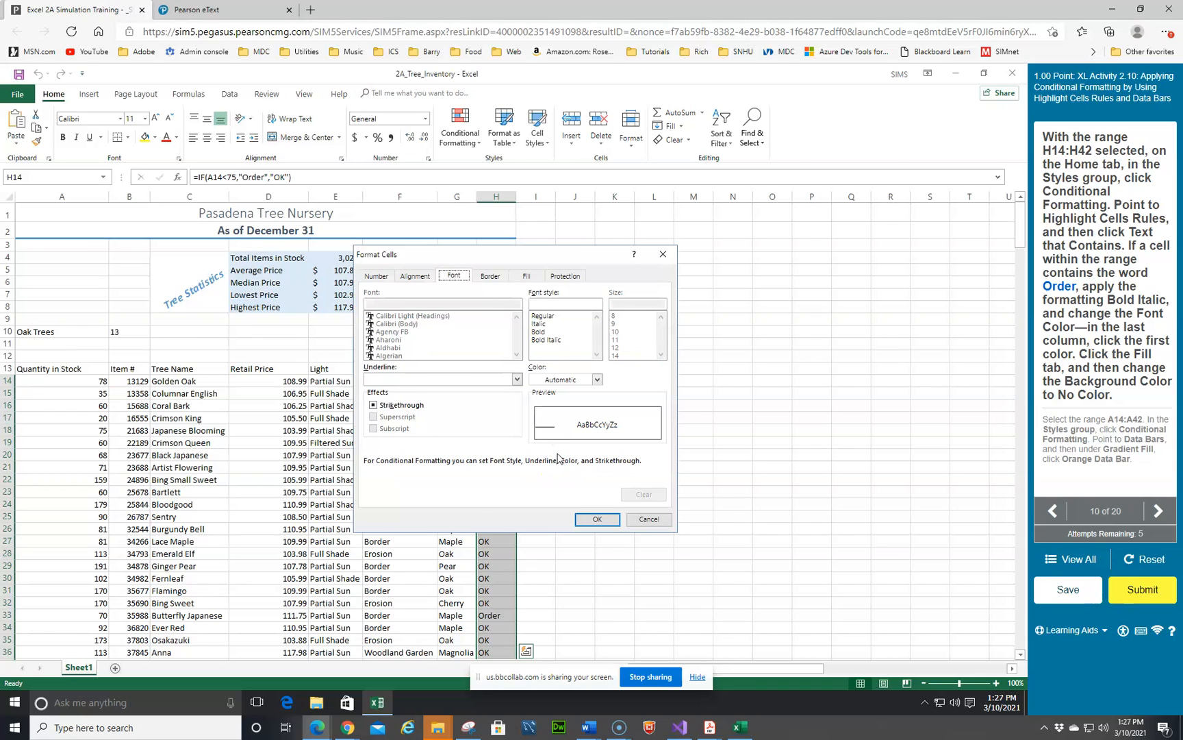
pyautogui.click(546, 340)
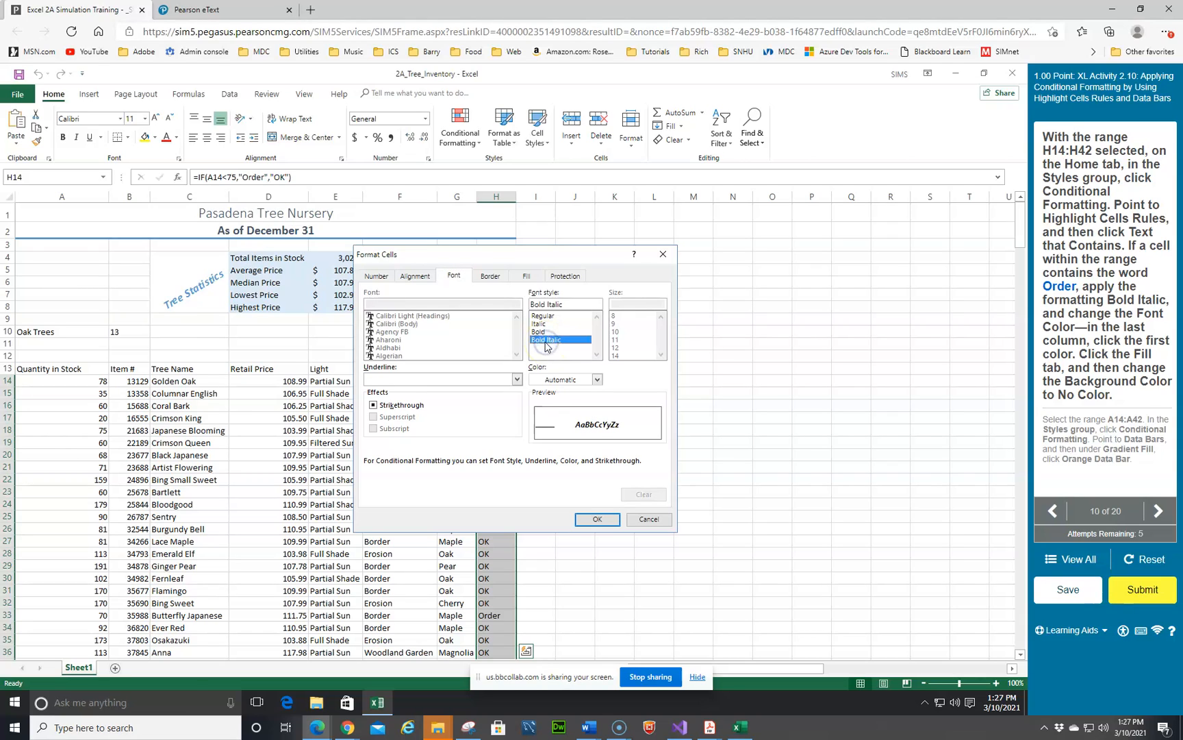
pyautogui.click(597, 379)
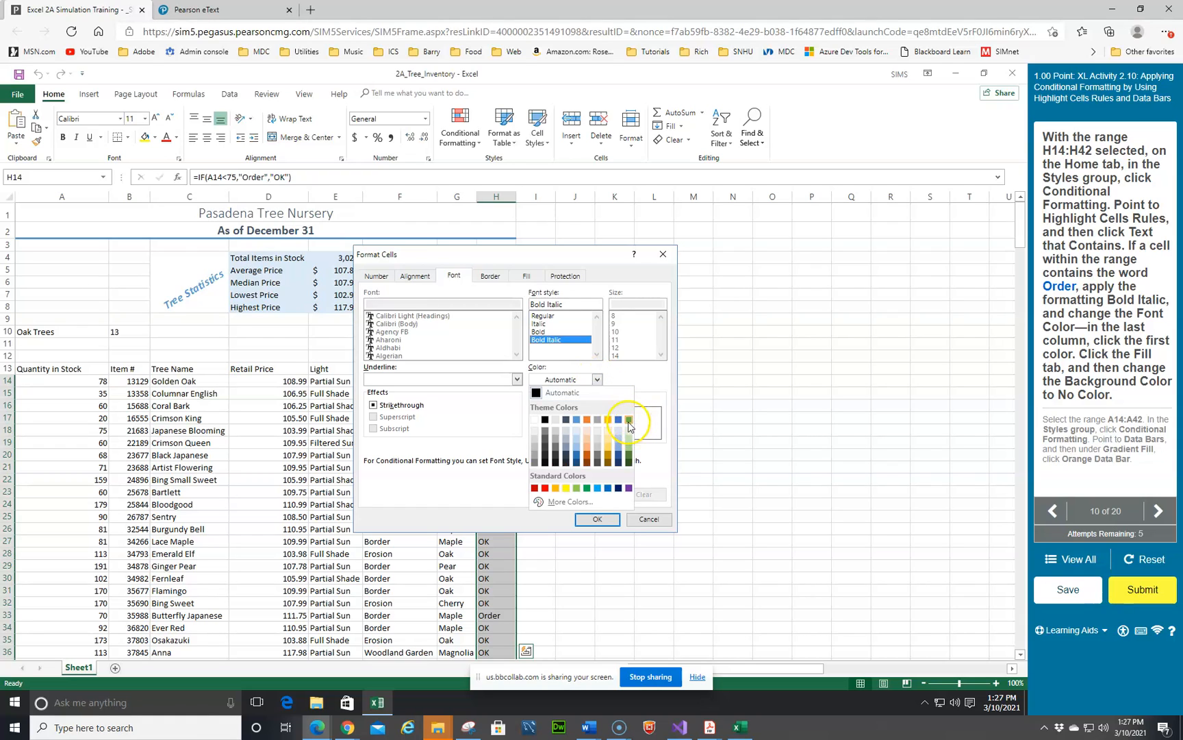
pyautogui.click(629, 419)
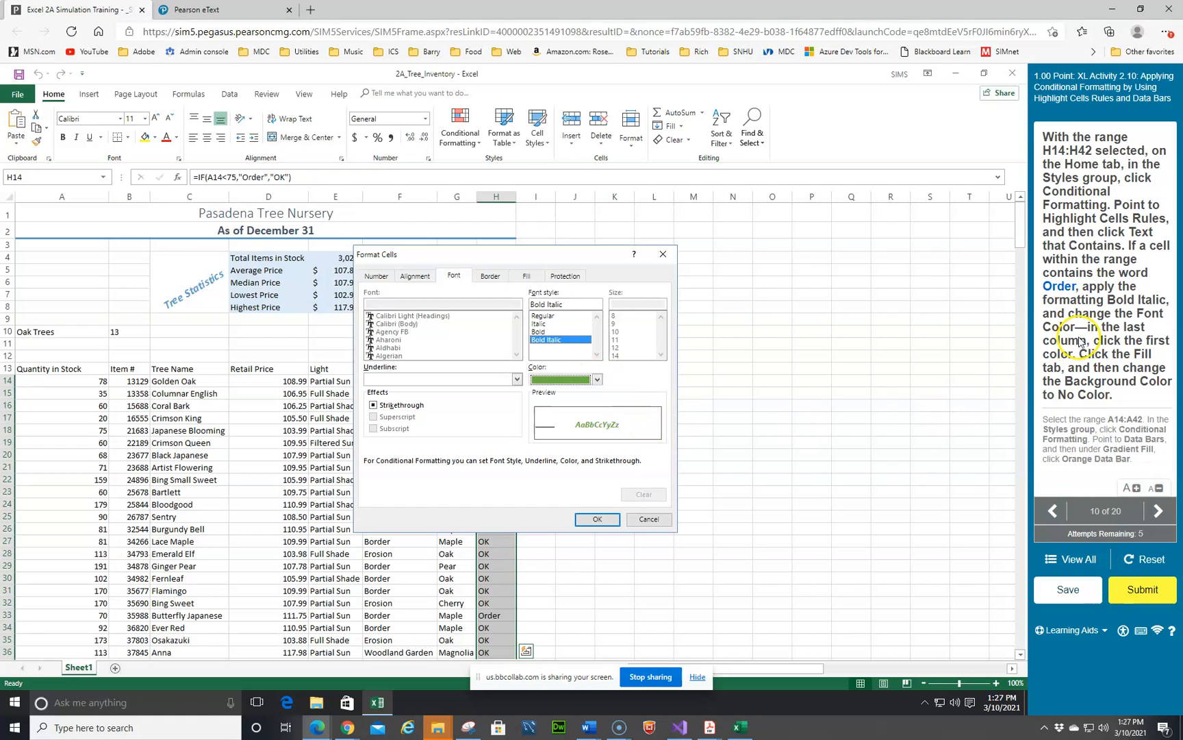
pyautogui.click(526, 278)
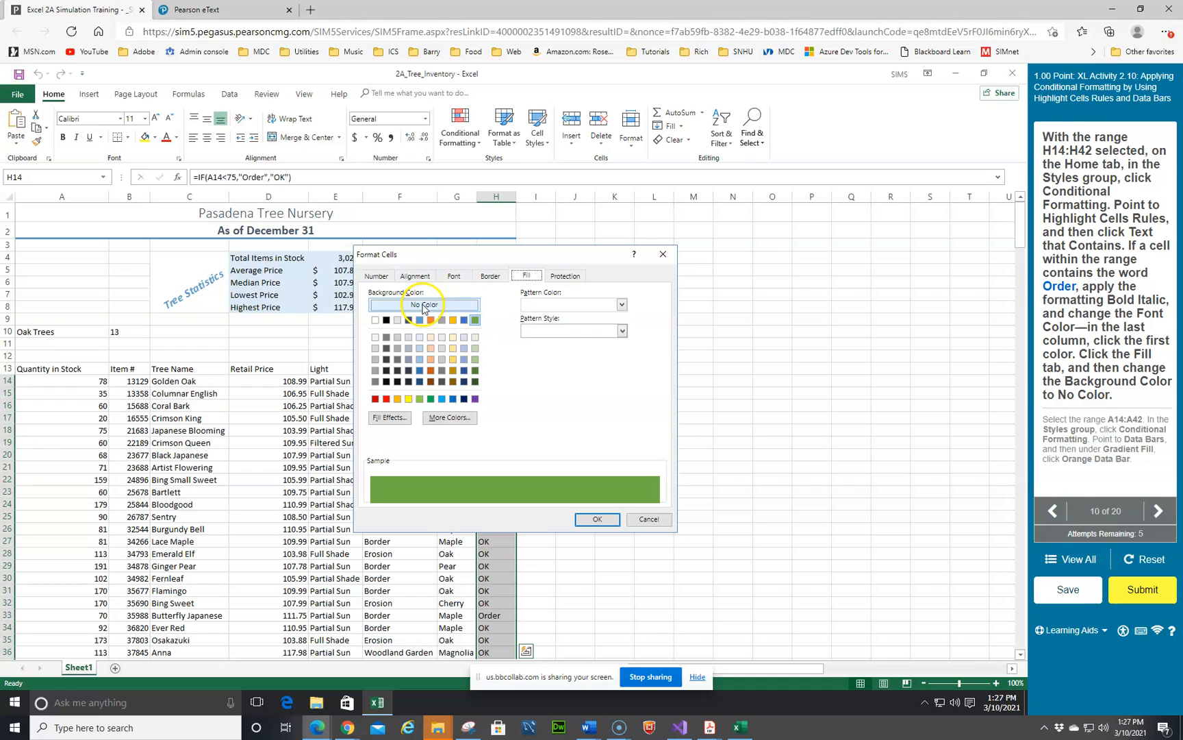
pyautogui.click(596, 520)
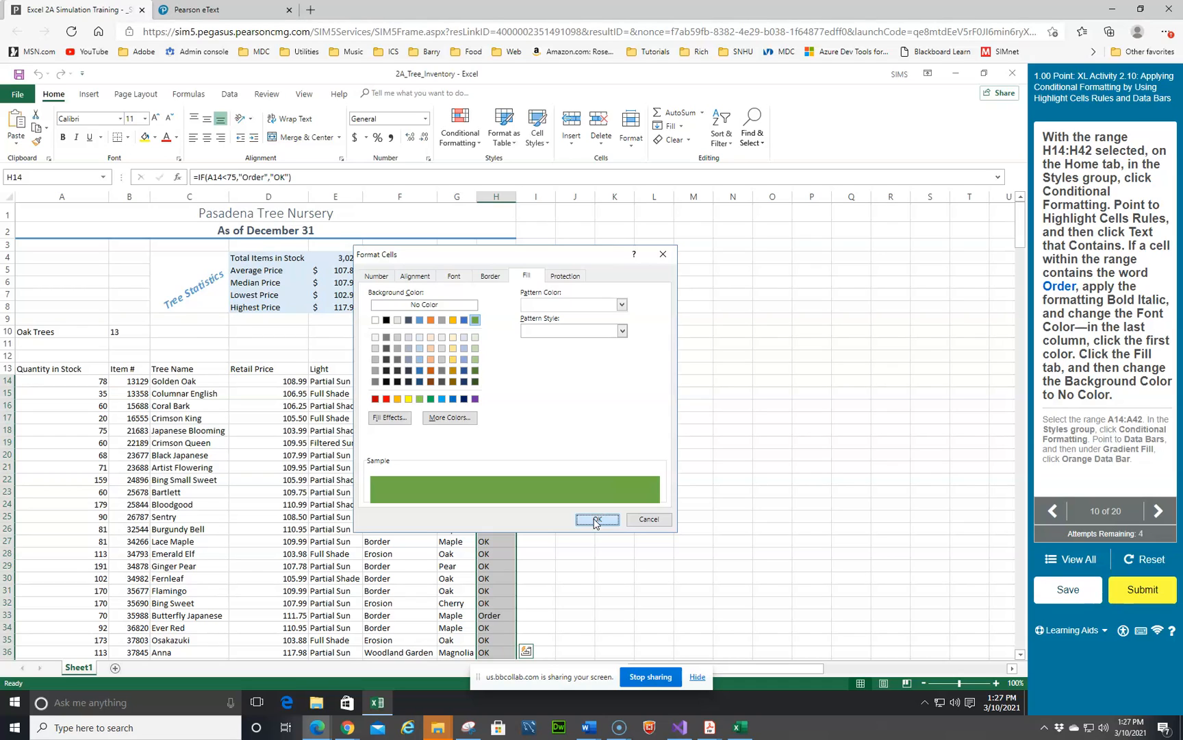
pyautogui.click(596, 520)
pyautogui.click(431, 306)
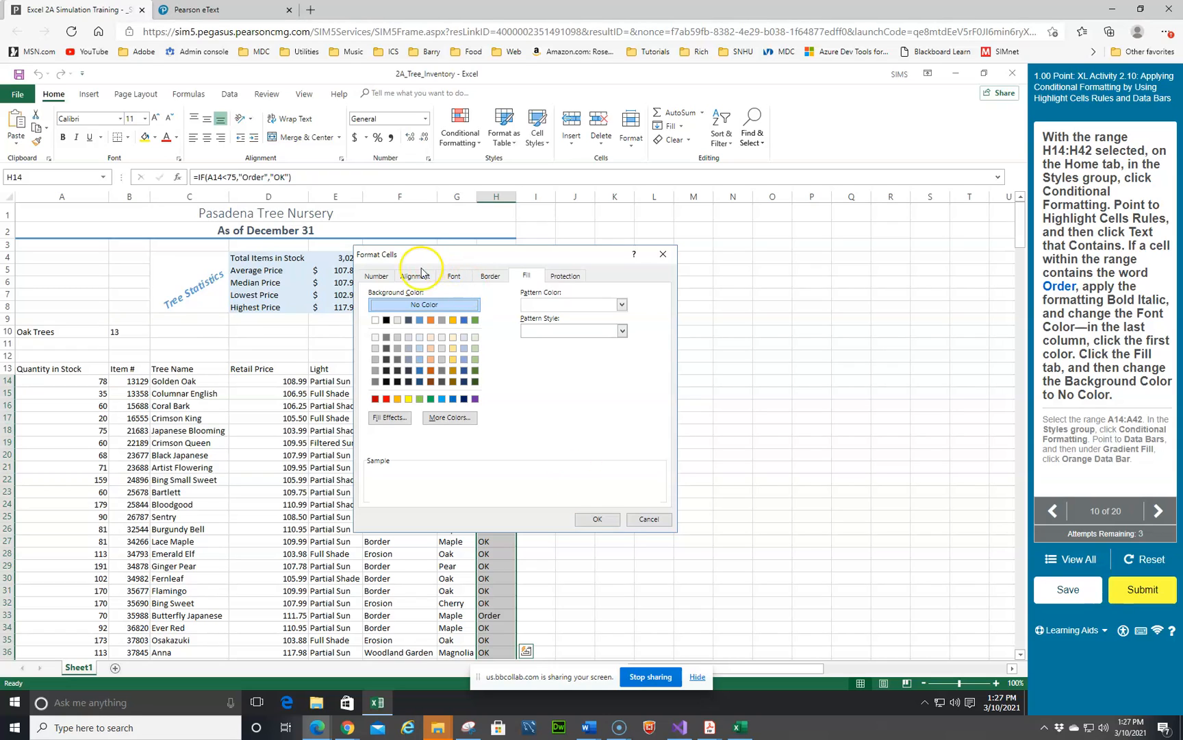
pyautogui.click(452, 276)
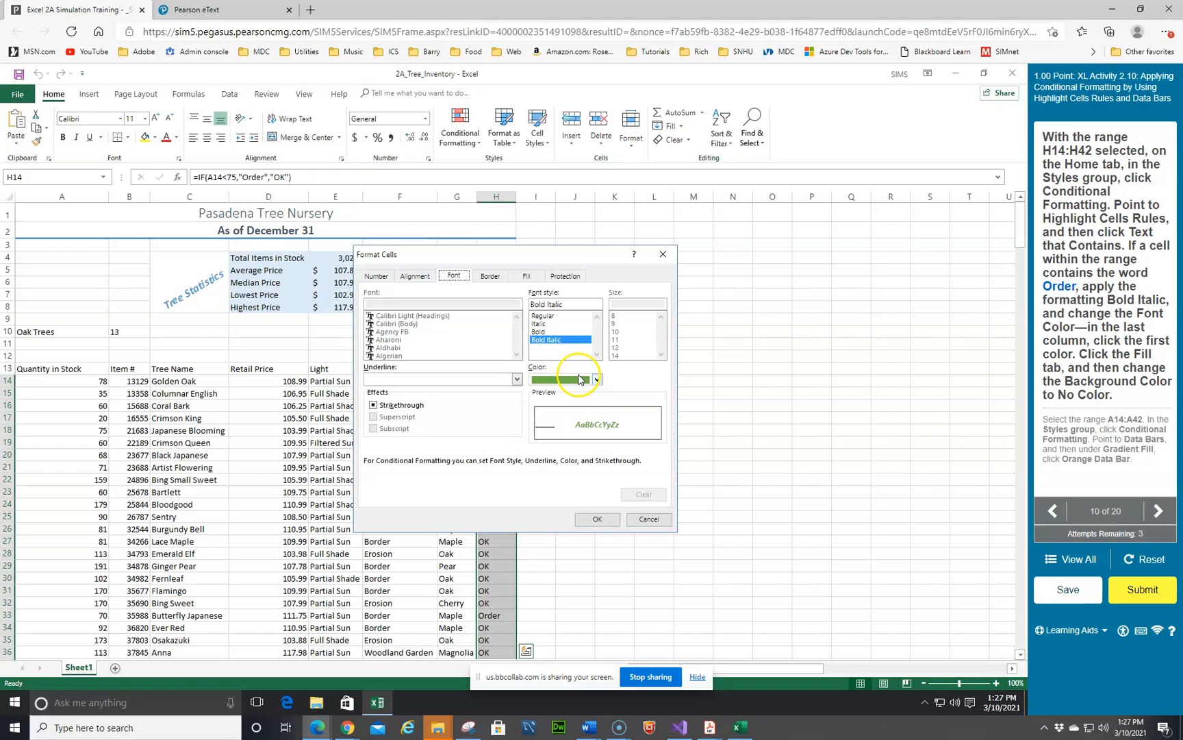
pyautogui.click(525, 277)
pyautogui.click(449, 305)
pyautogui.click(592, 519)
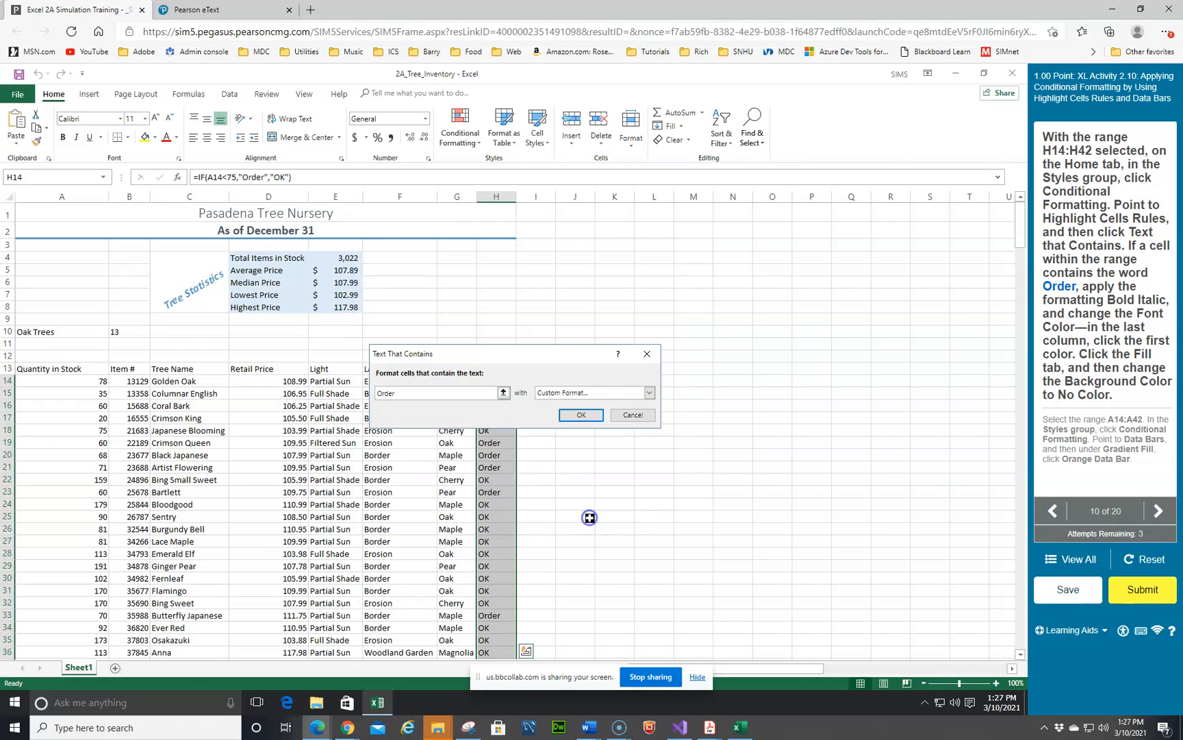
pyautogui.click(575, 415)
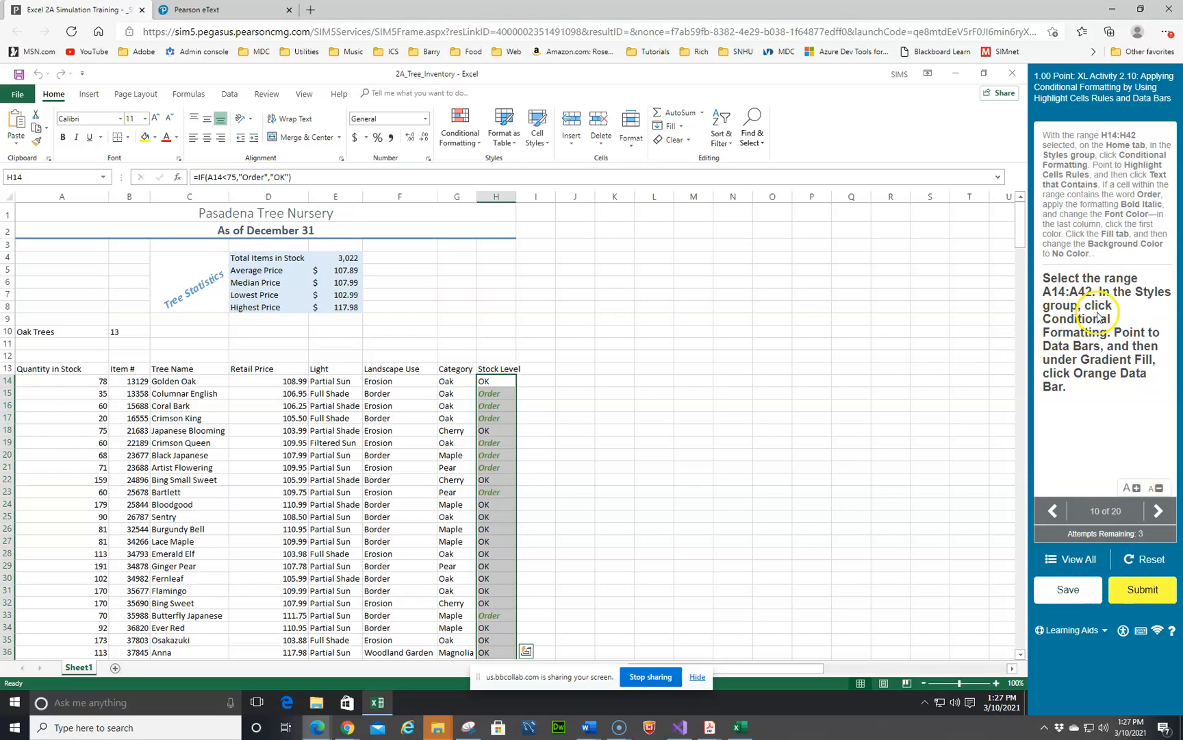
# Step: Apply an Orange Data Bar gradient fill to the quantities in range A14:A42
pyautogui.click(72, 378)
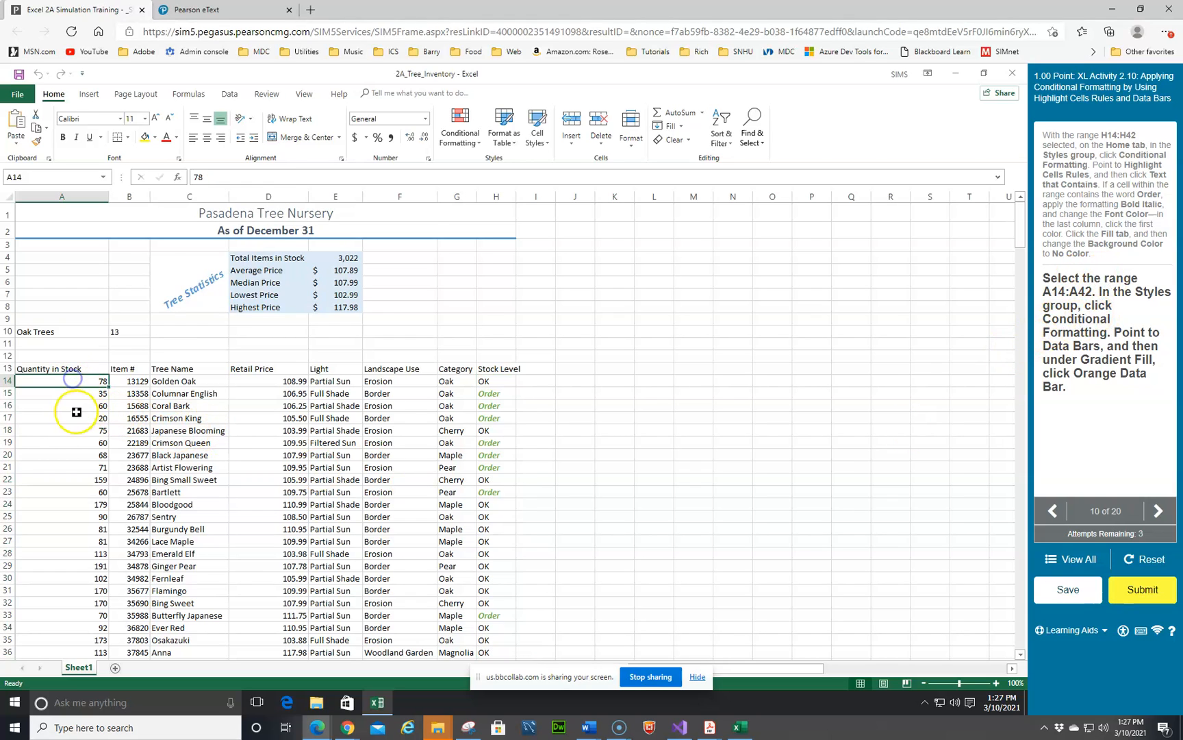
pyautogui.scroll(-3, 79, 411)
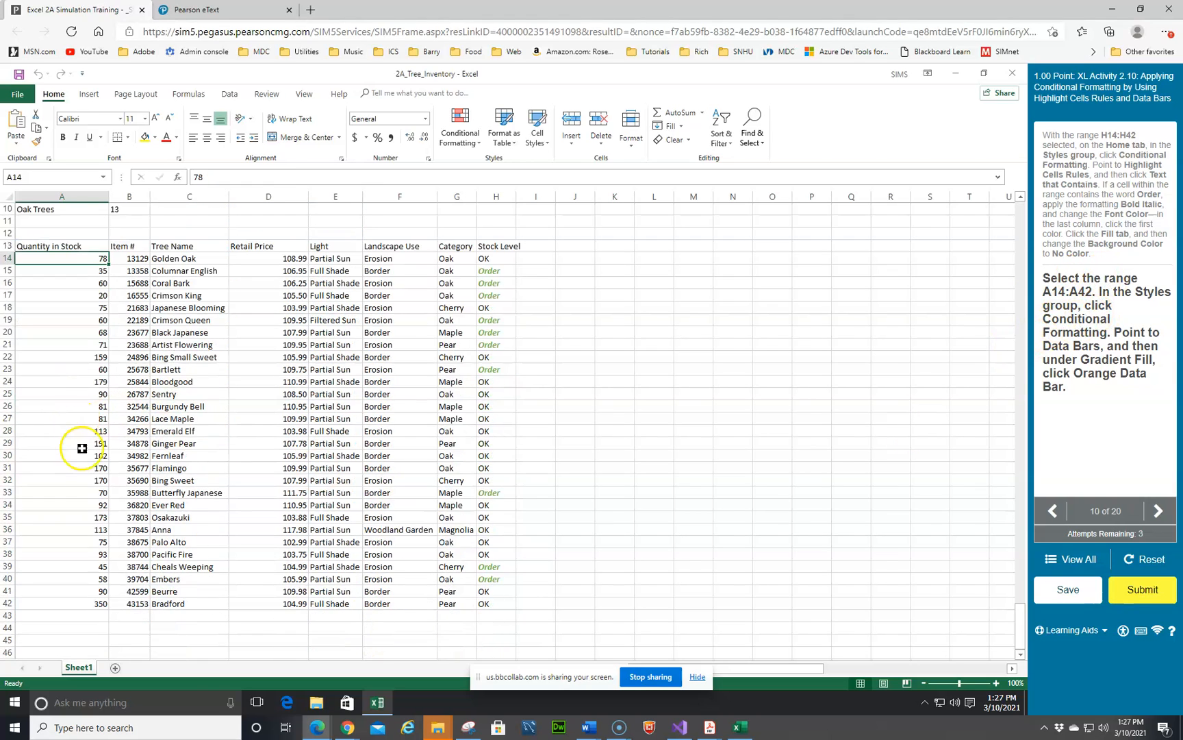
pyautogui.keyDown('shift'); pyautogui.click(74, 601); pyautogui.keyUp('shift')
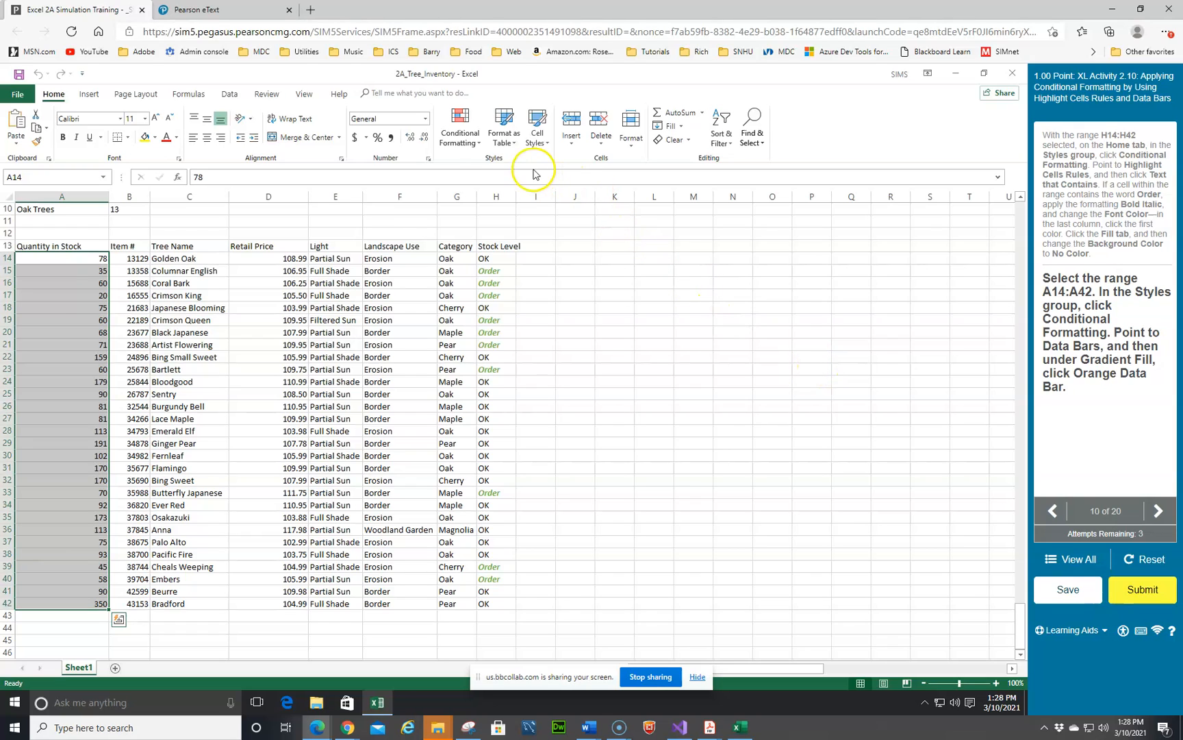
pyautogui.click(482, 147)
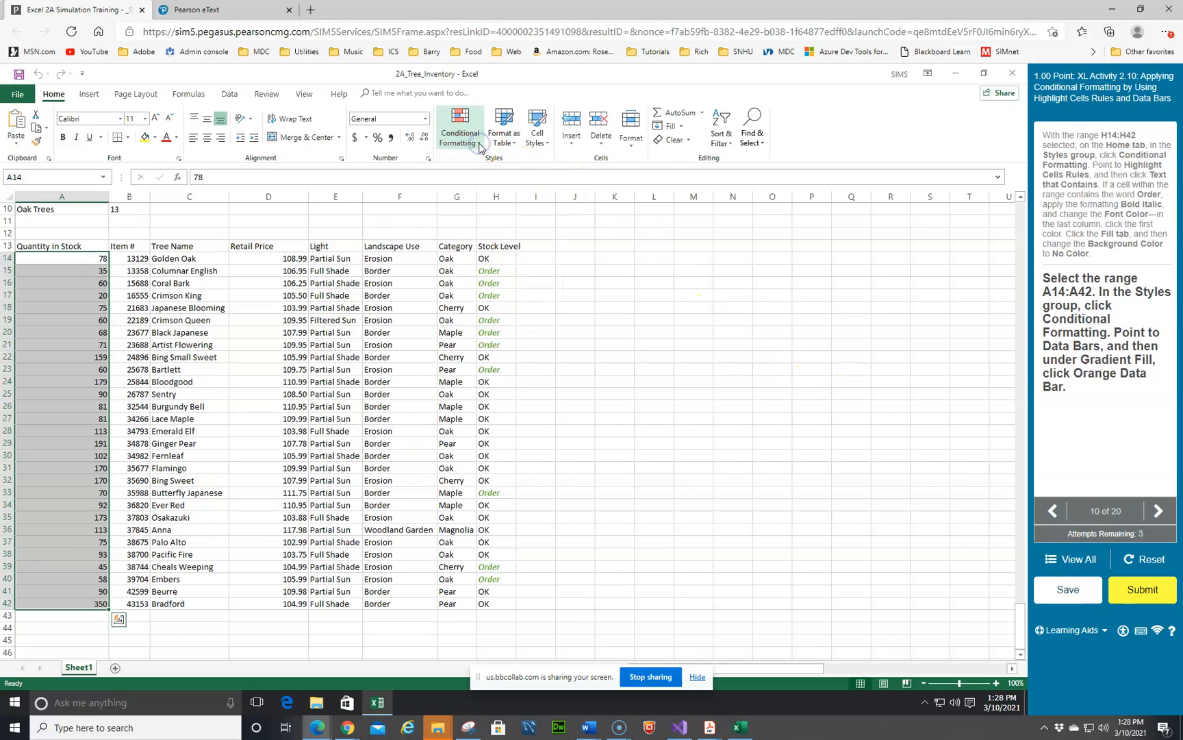
pyautogui.click(482, 146)
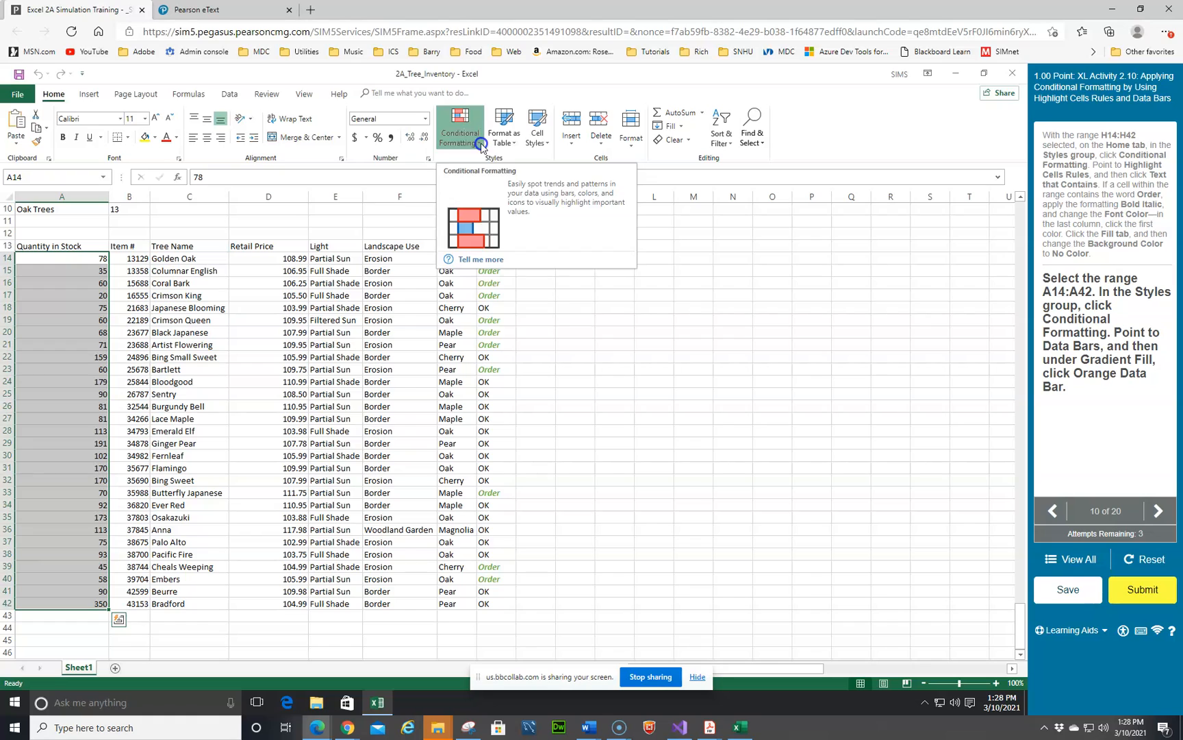
pyautogui.moveTo(478, 219)
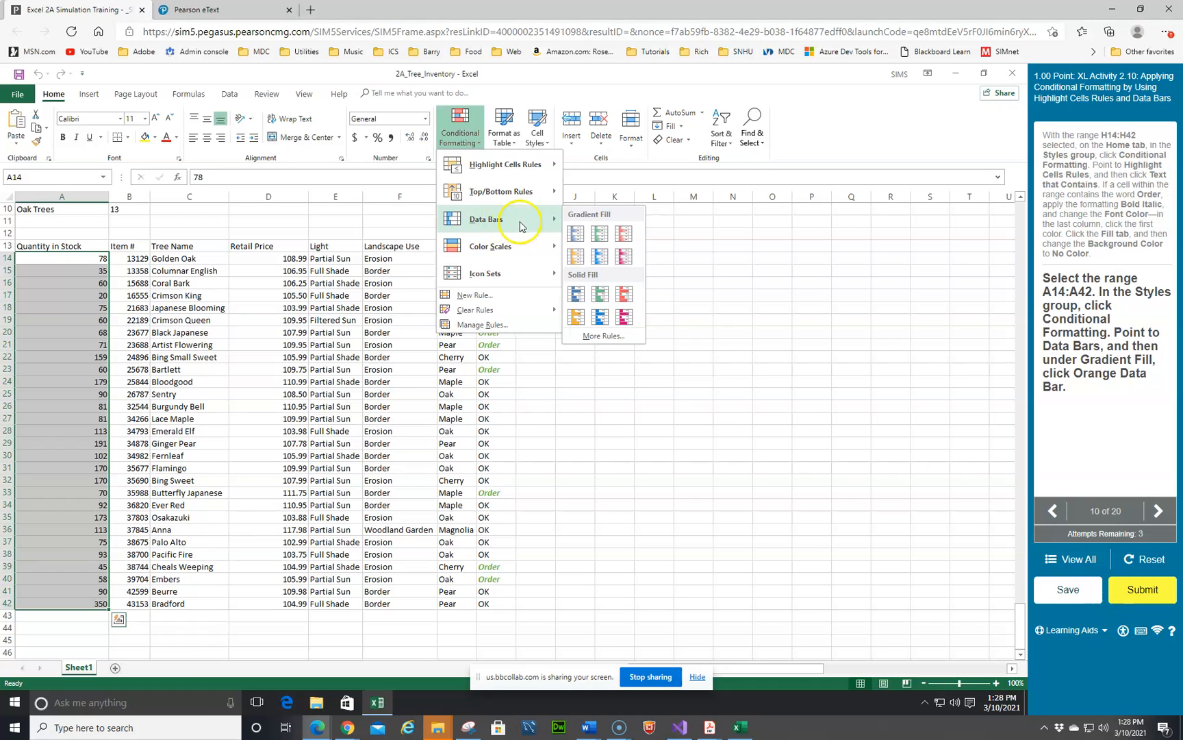
pyautogui.click(576, 258)
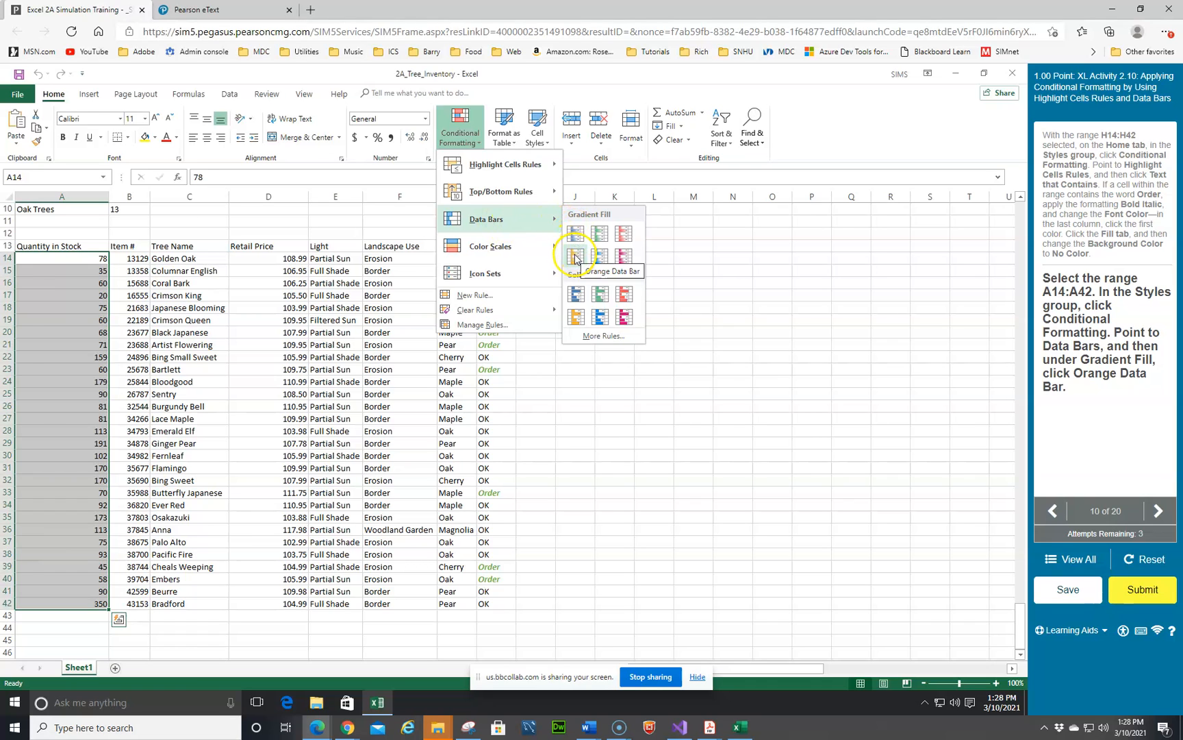